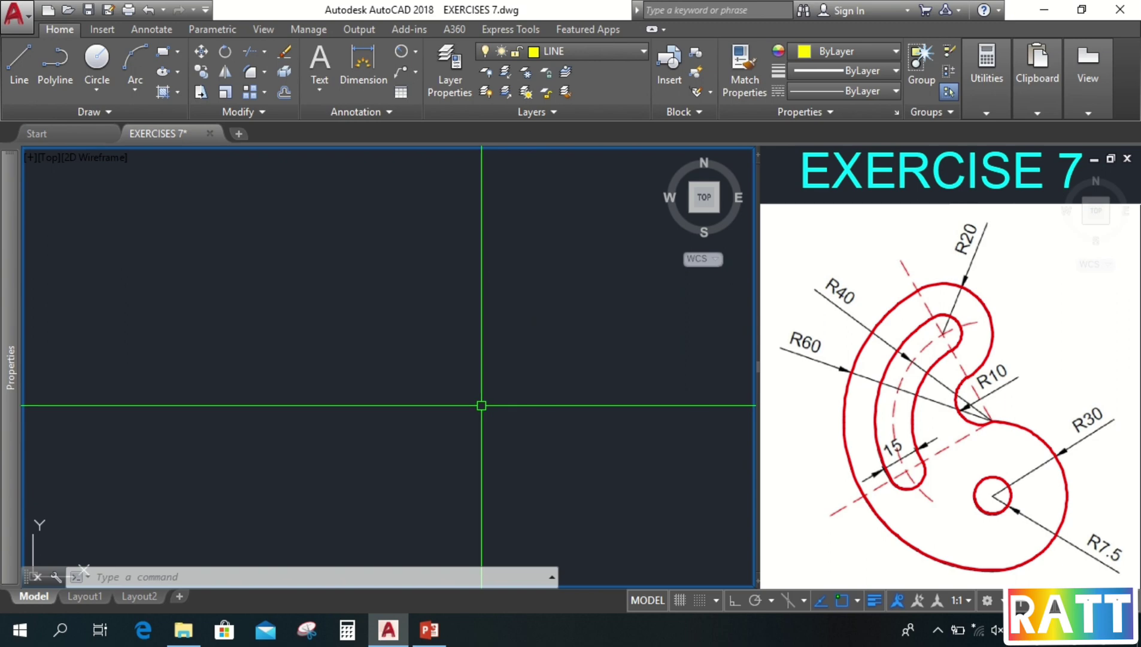
- Draw a circle with a radius of 30 in the middle of the empty drawing area
text(c)
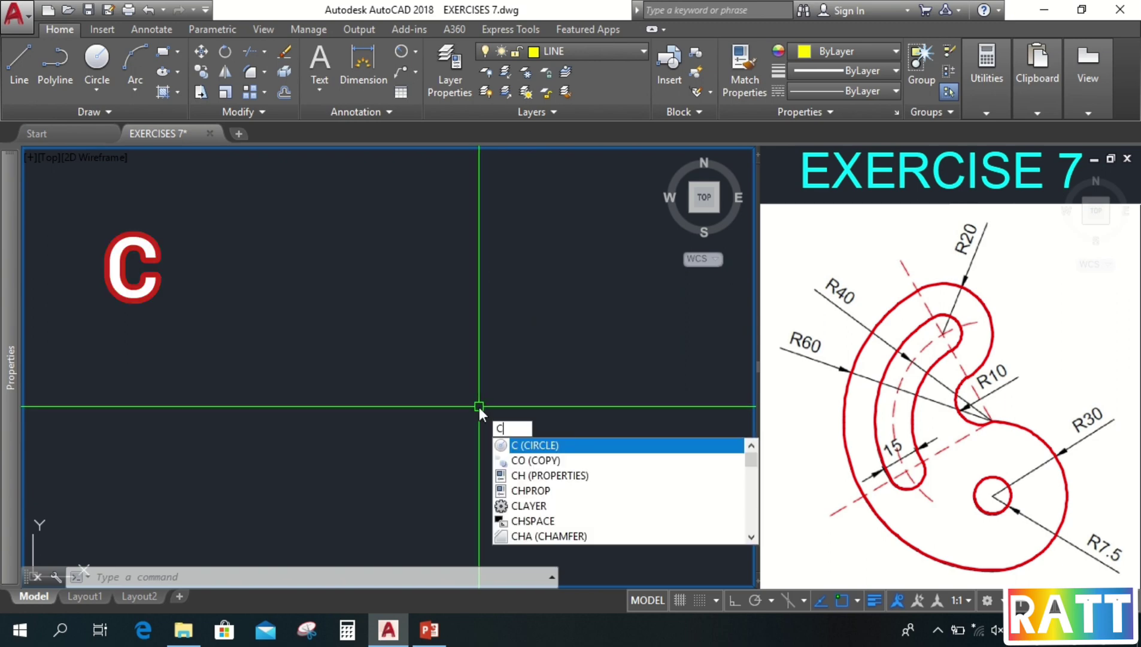
key(Return)
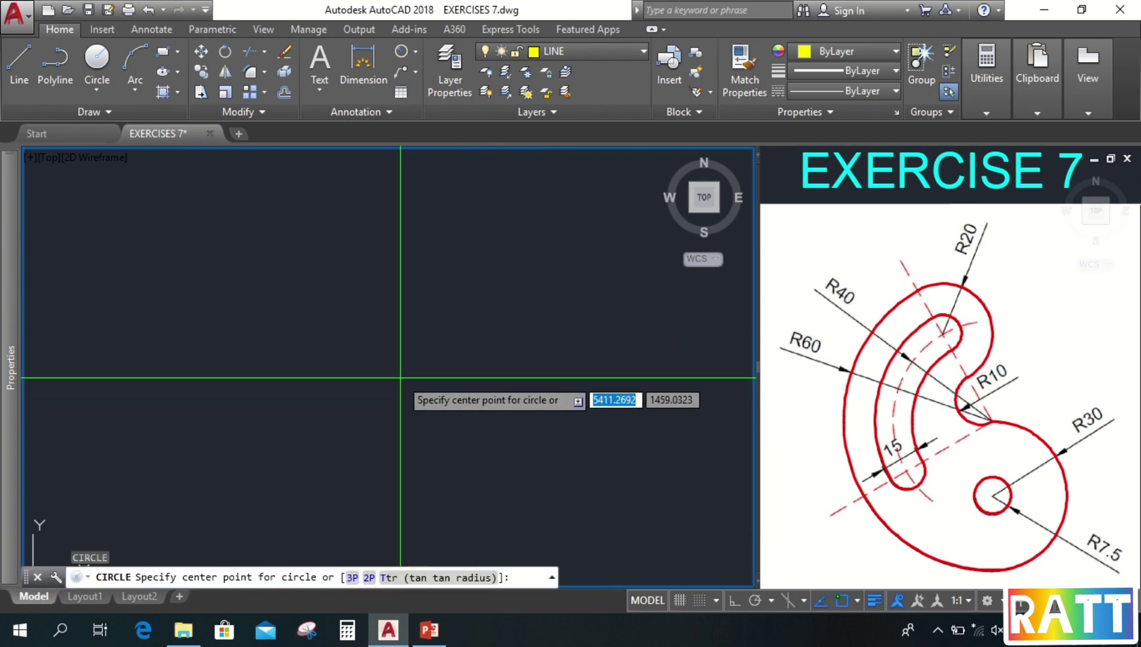
click(401, 378)
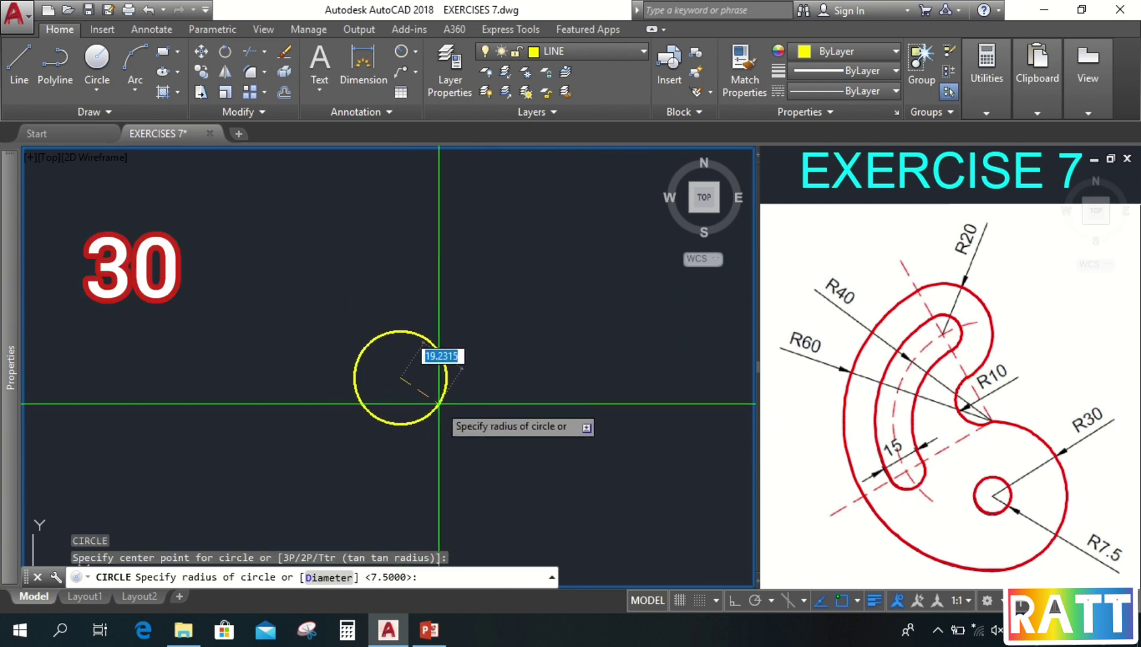
text(30)
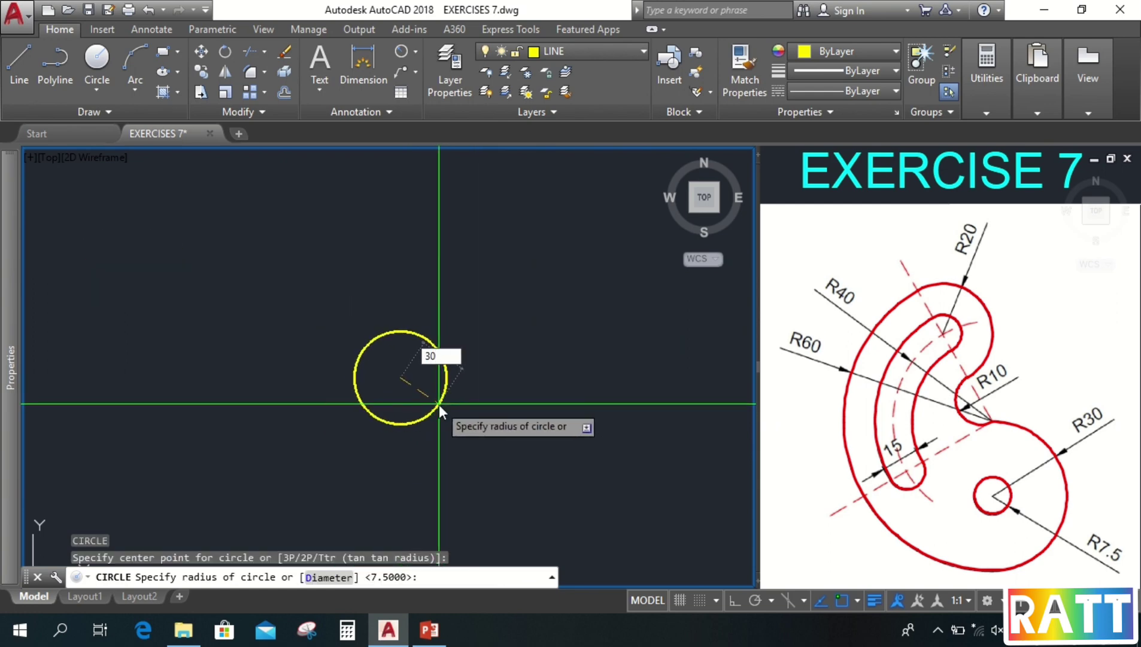
key(Return)
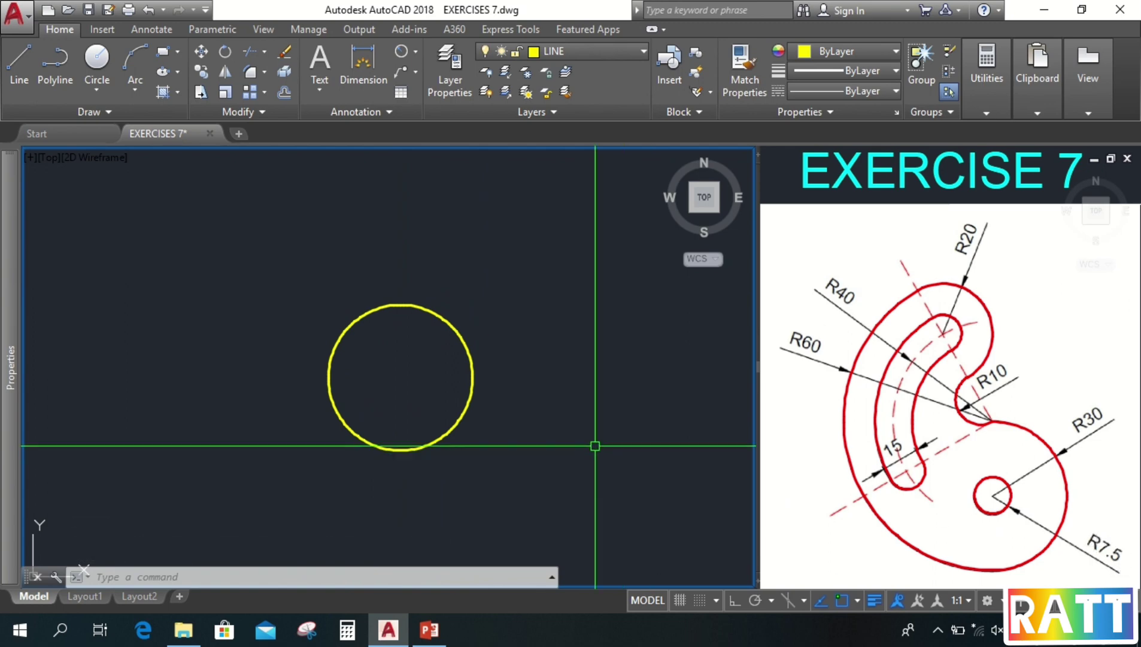
- Draw a concentric circle with a radius of 7.5 at the centre of the R30 circle
text(c)
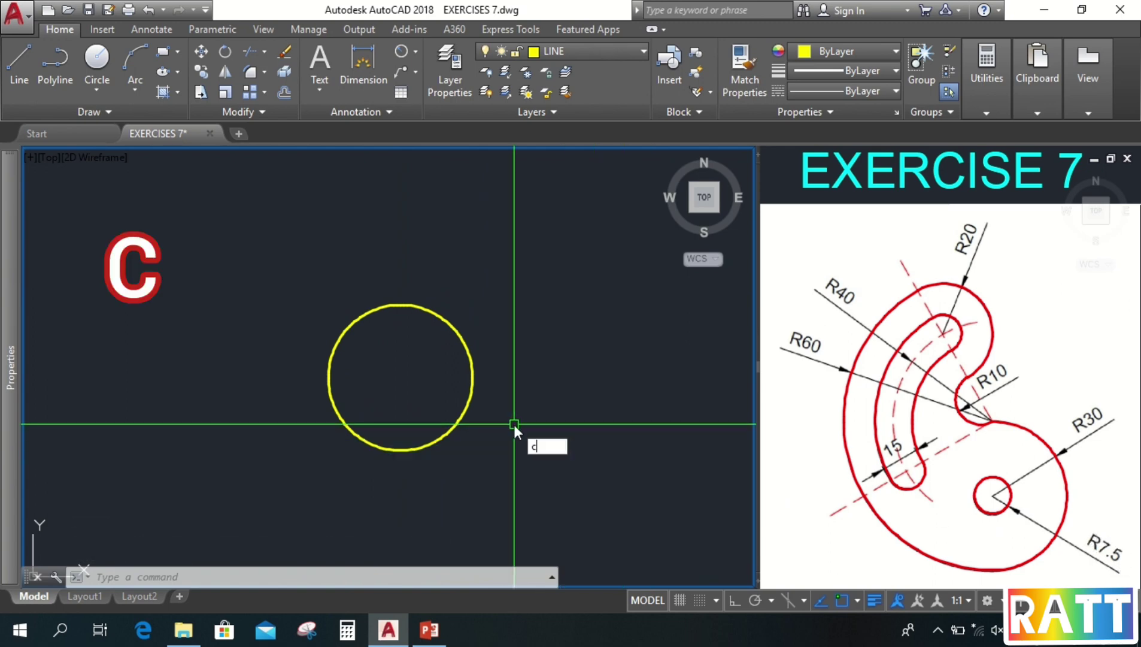
key(Return)
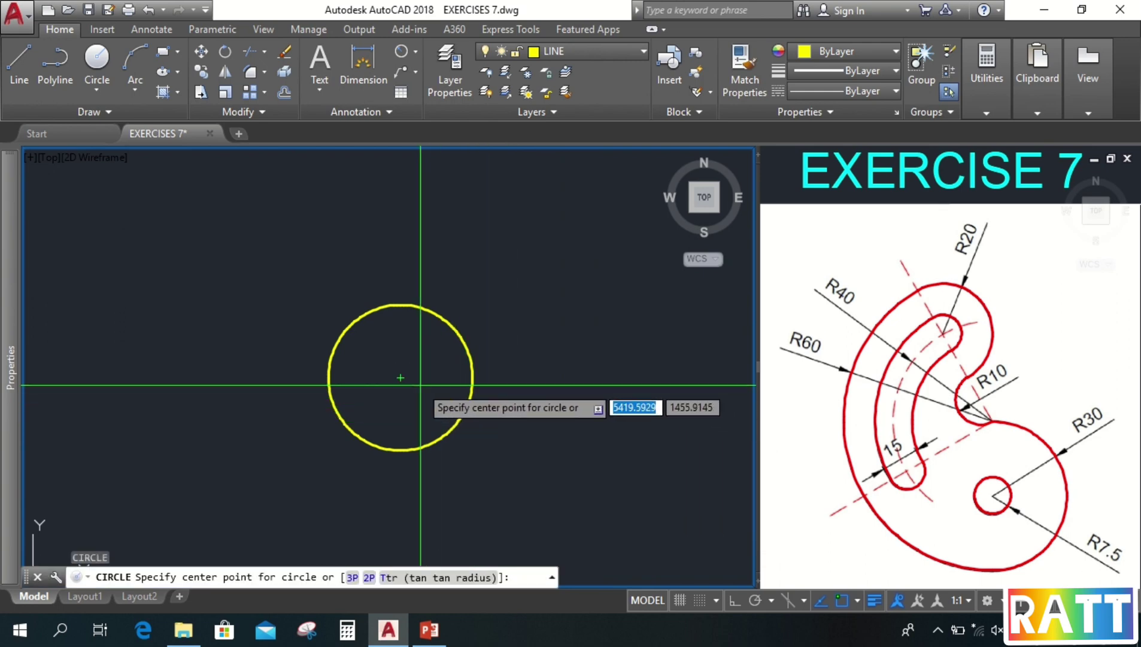
click(400, 377)
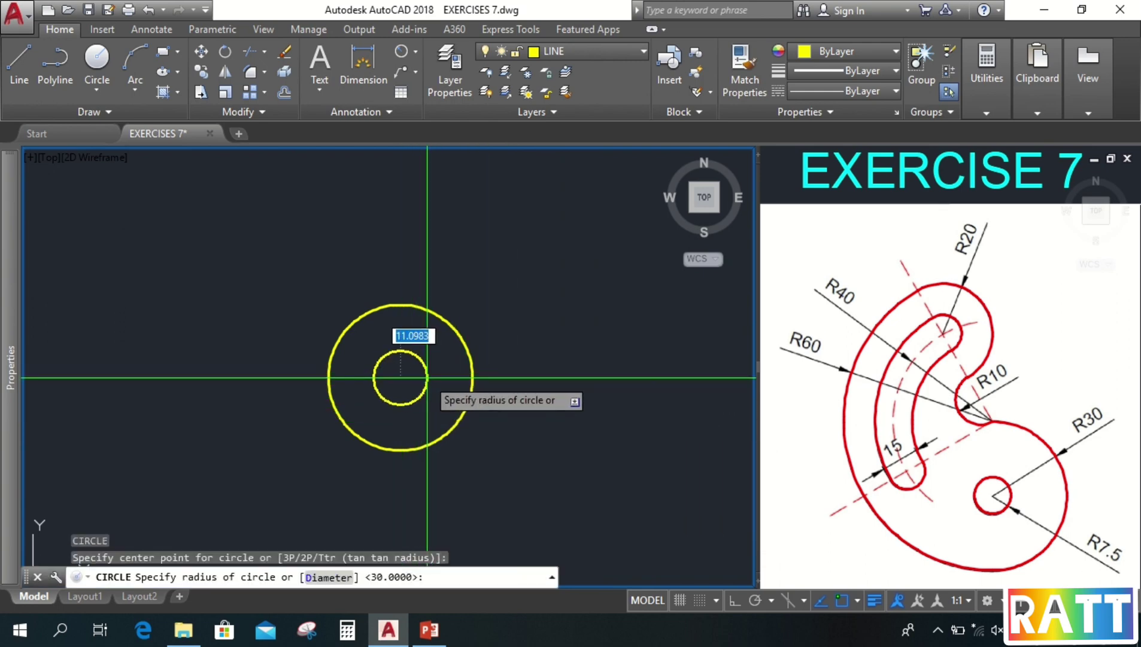
text(7.5)
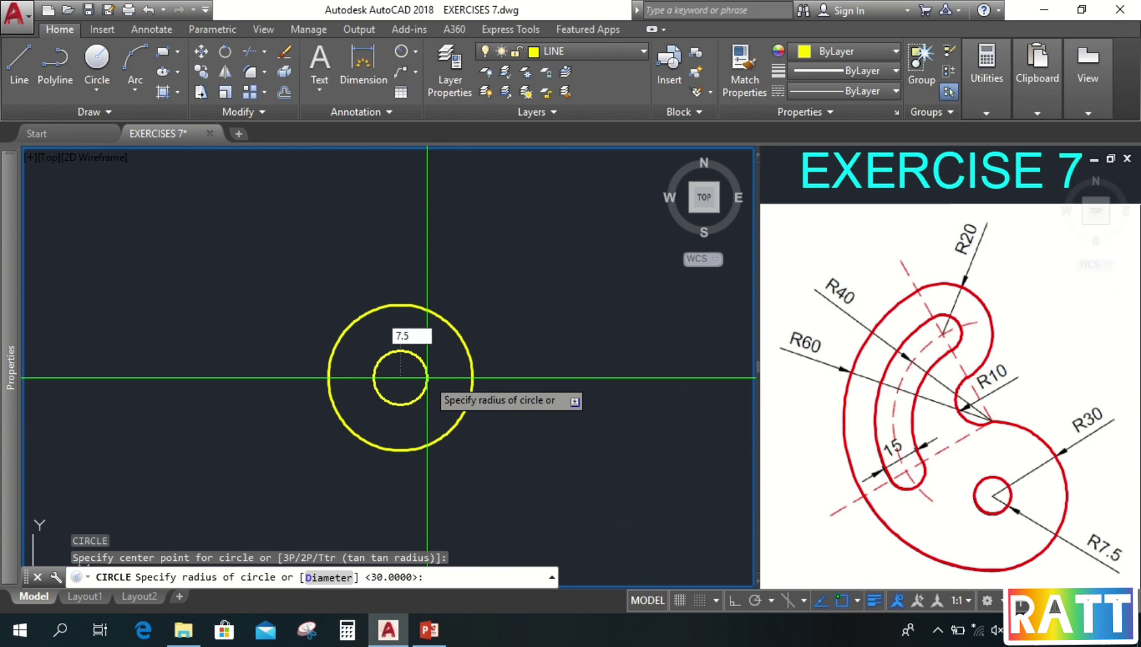
key(Return)
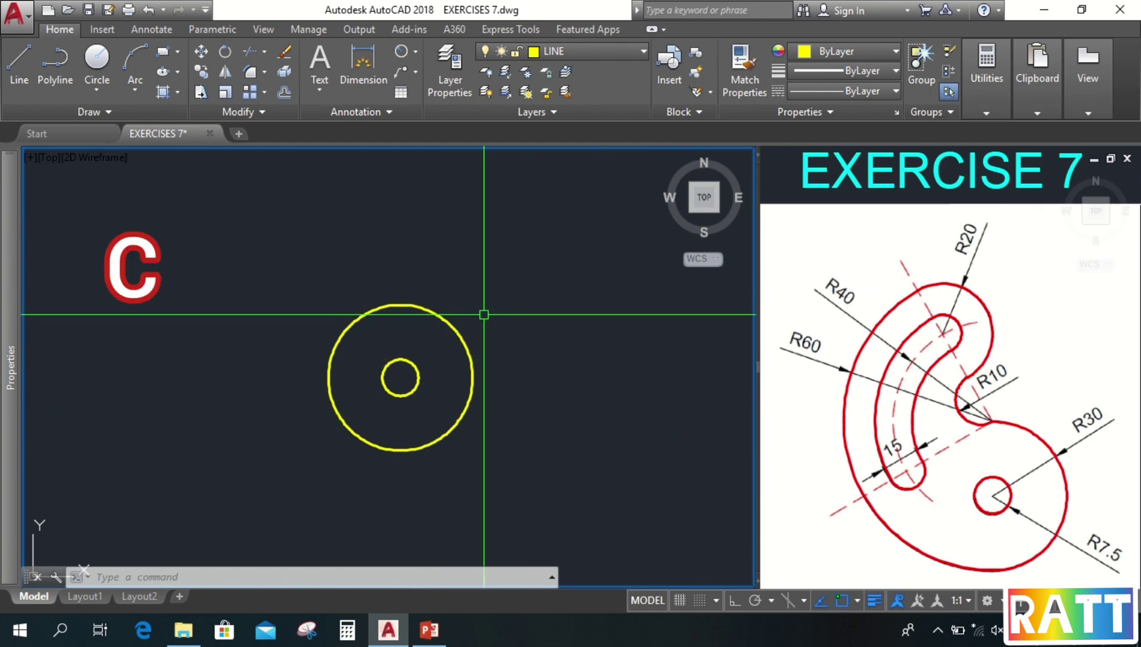
- Draw a circle with a radius of 40 centred on the top quadrant of the R30 circle
text(C)
key(Return)
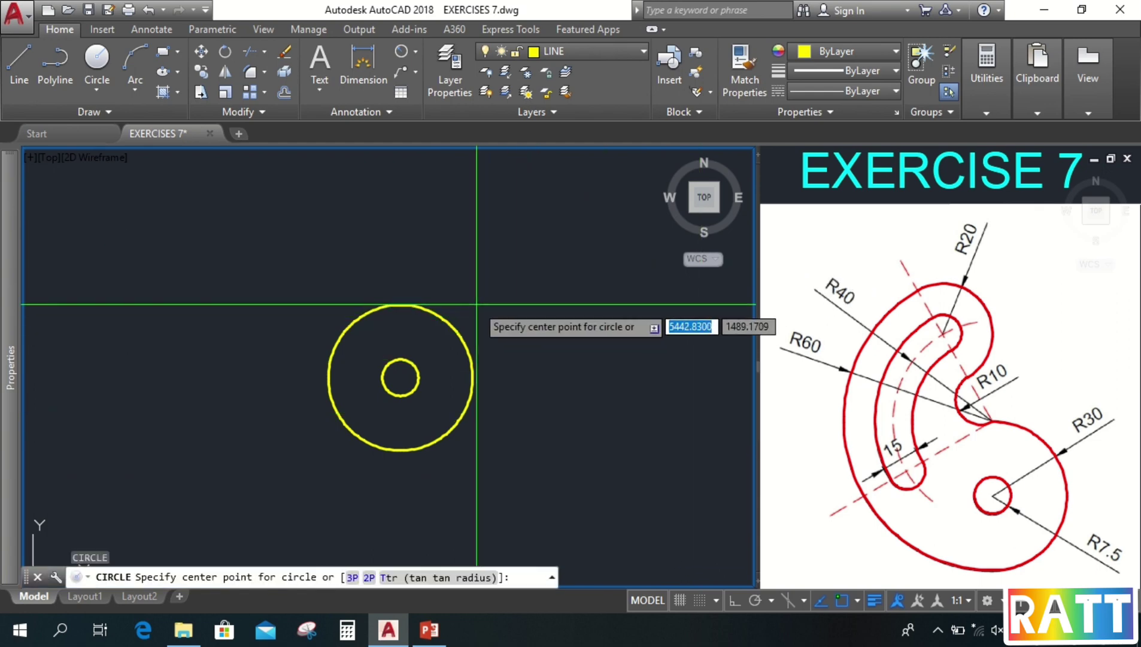
click(400, 305)
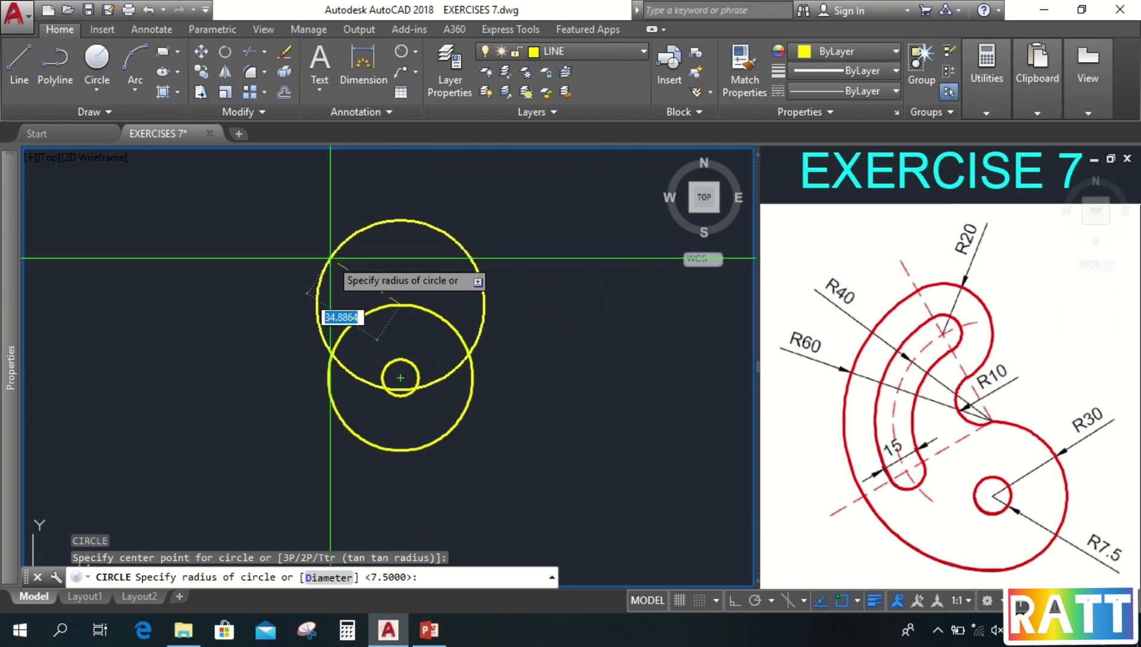
text(40)
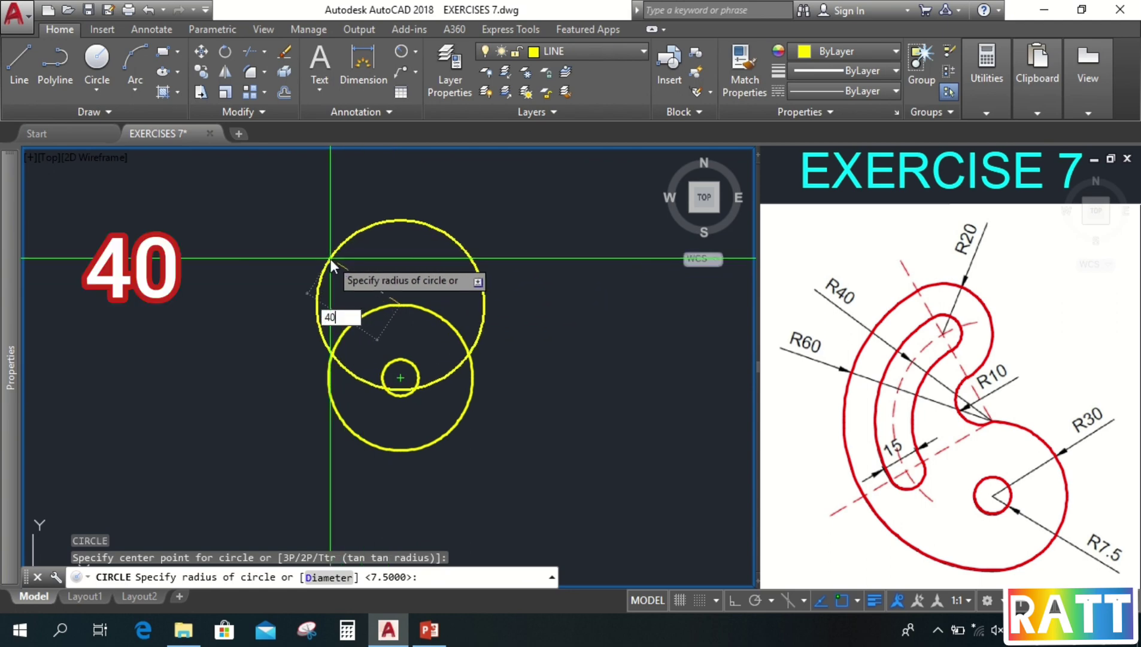
key(Return)
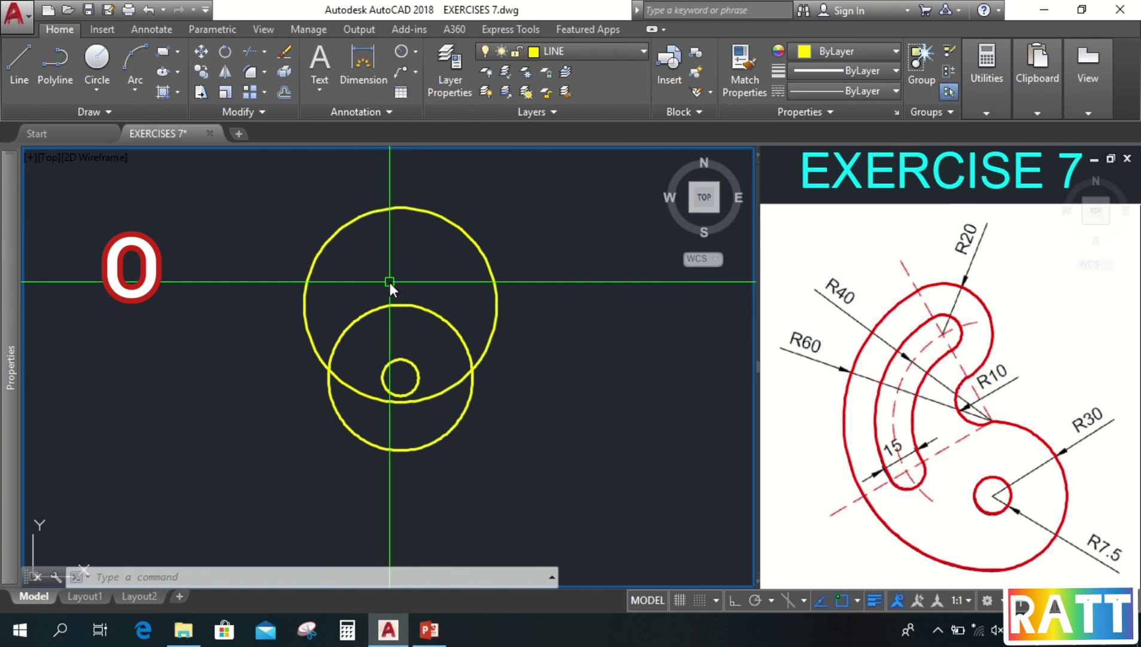
- Offset the R40 circle by 7.5 both inward and outward
text(o)
key(Return)
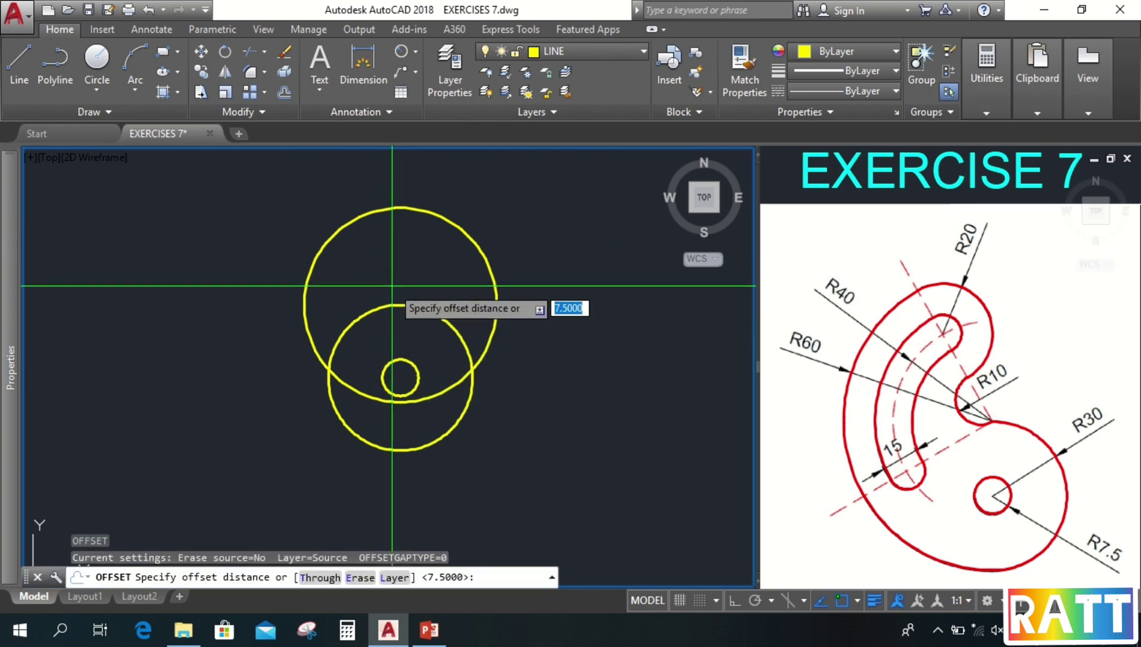
text(7.5)
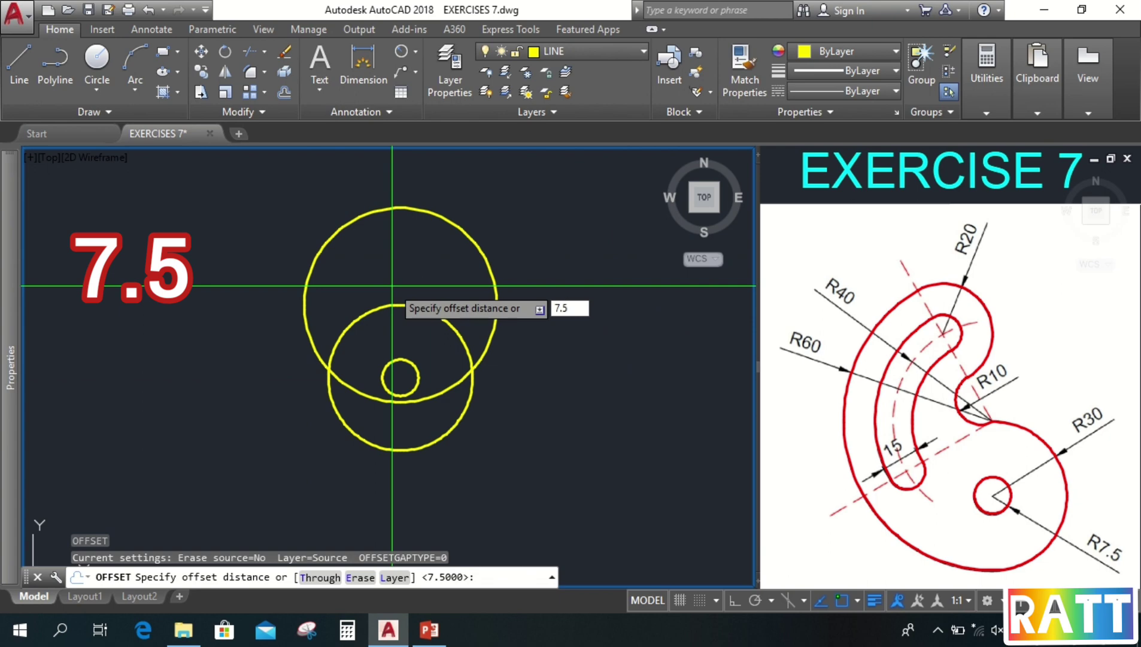
key(Return)
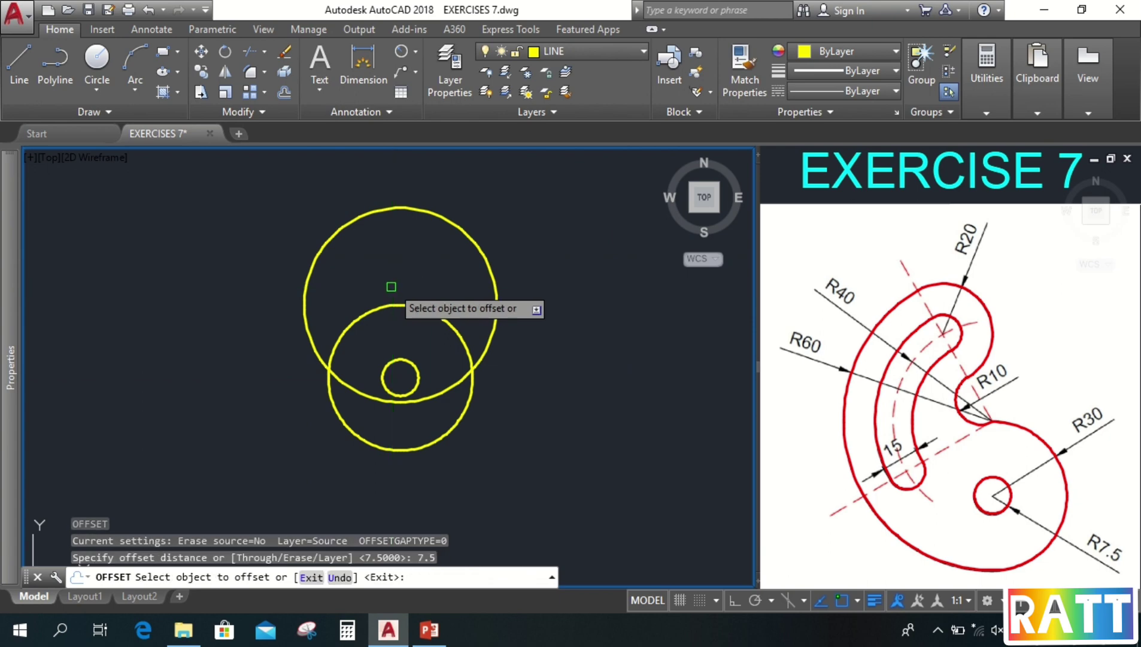
click(333, 236)
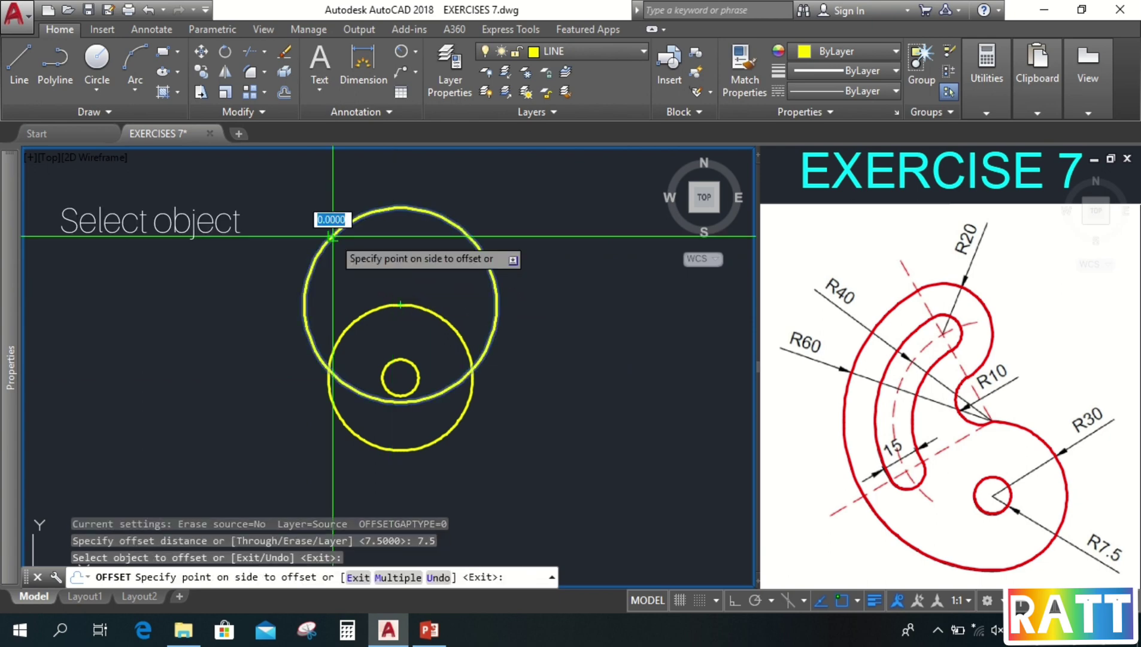
click(355, 258)
click(337, 231)
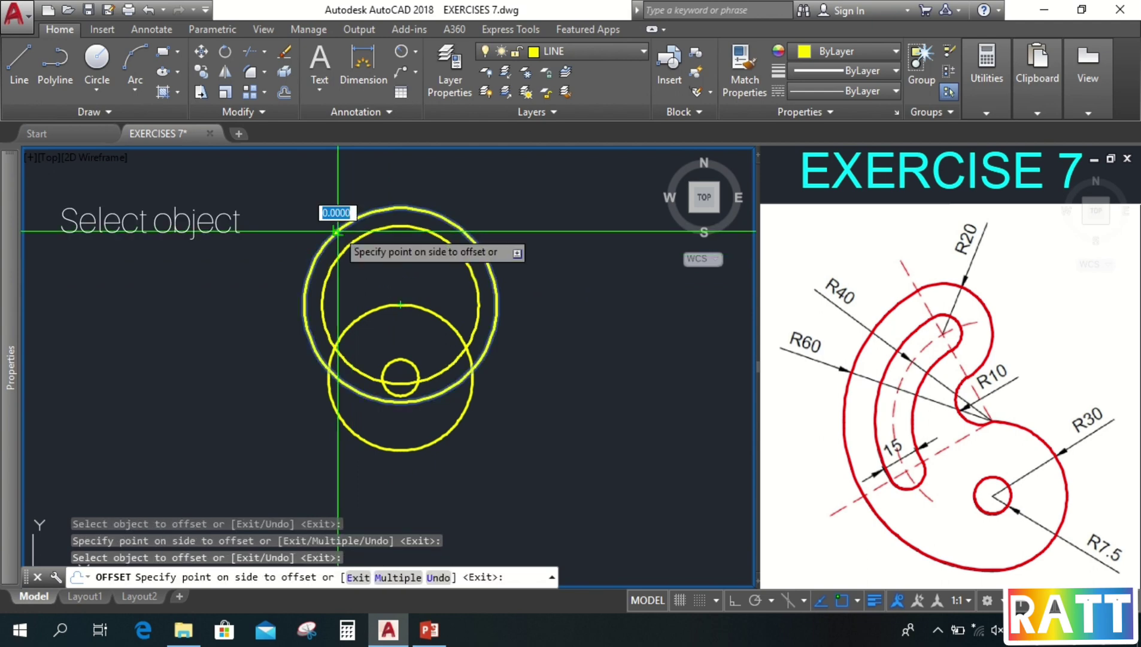
click(279, 226)
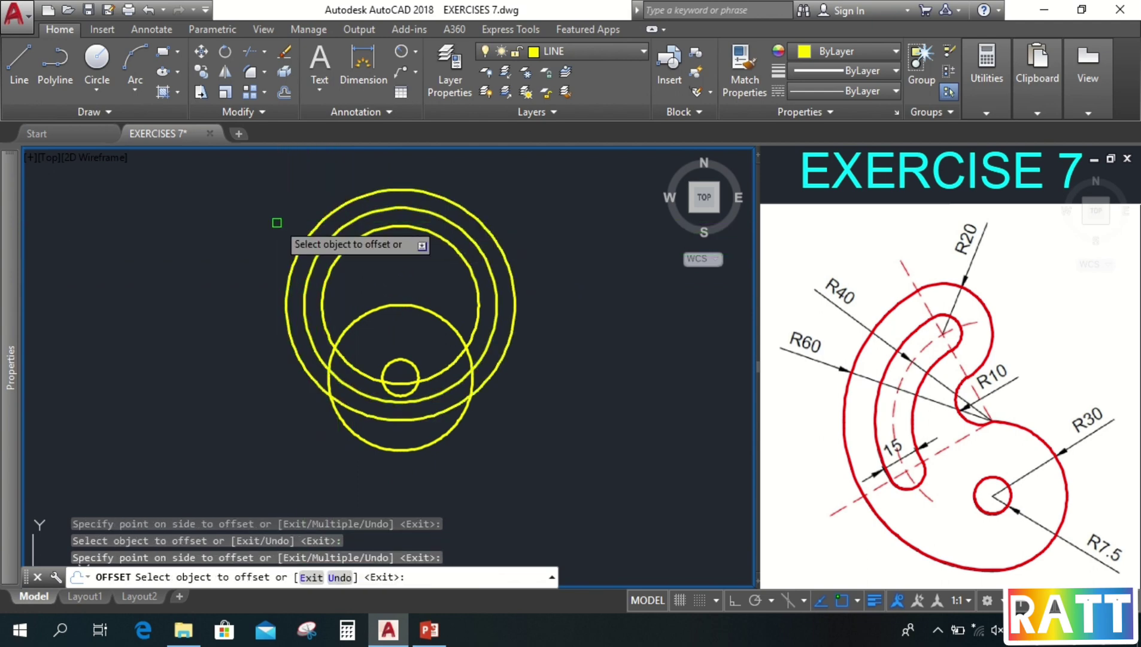
key(Return)
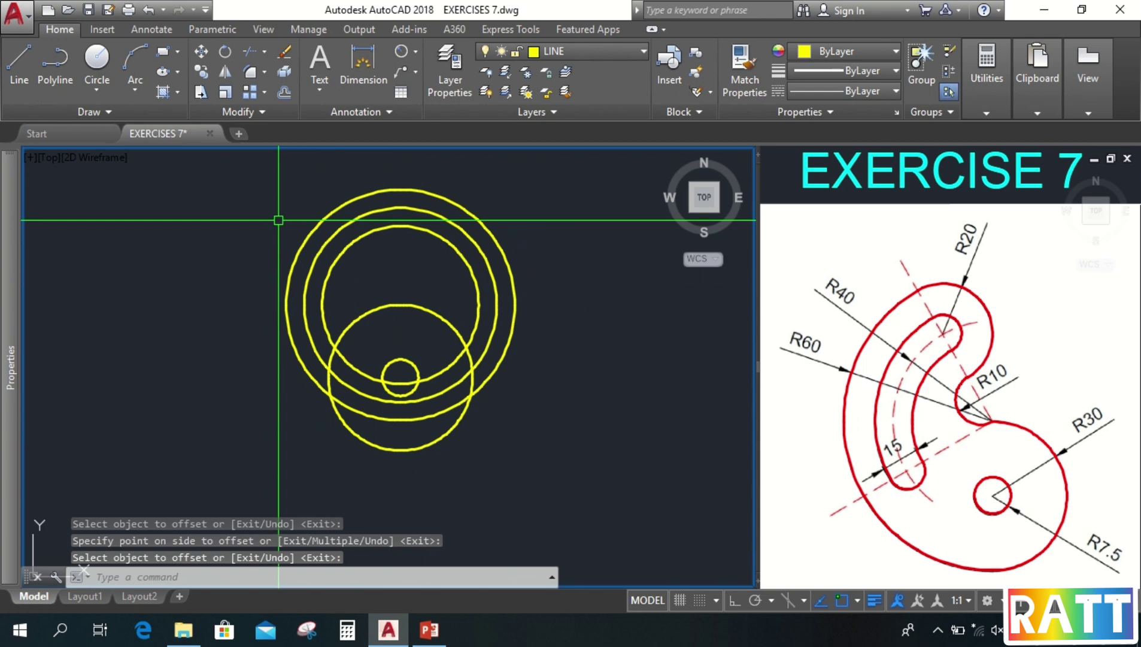
- Move the R40 circle to the CENTER LINE layer and set its linetype scale to 0.5
click(369, 212)
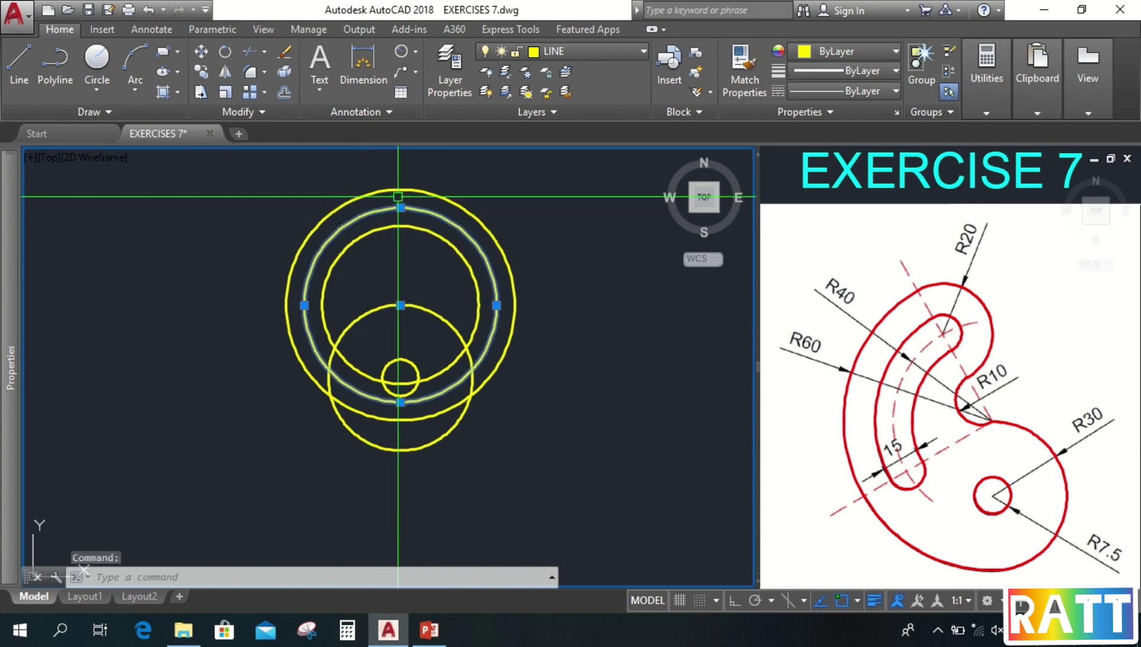
click(562, 51)
click(568, 93)
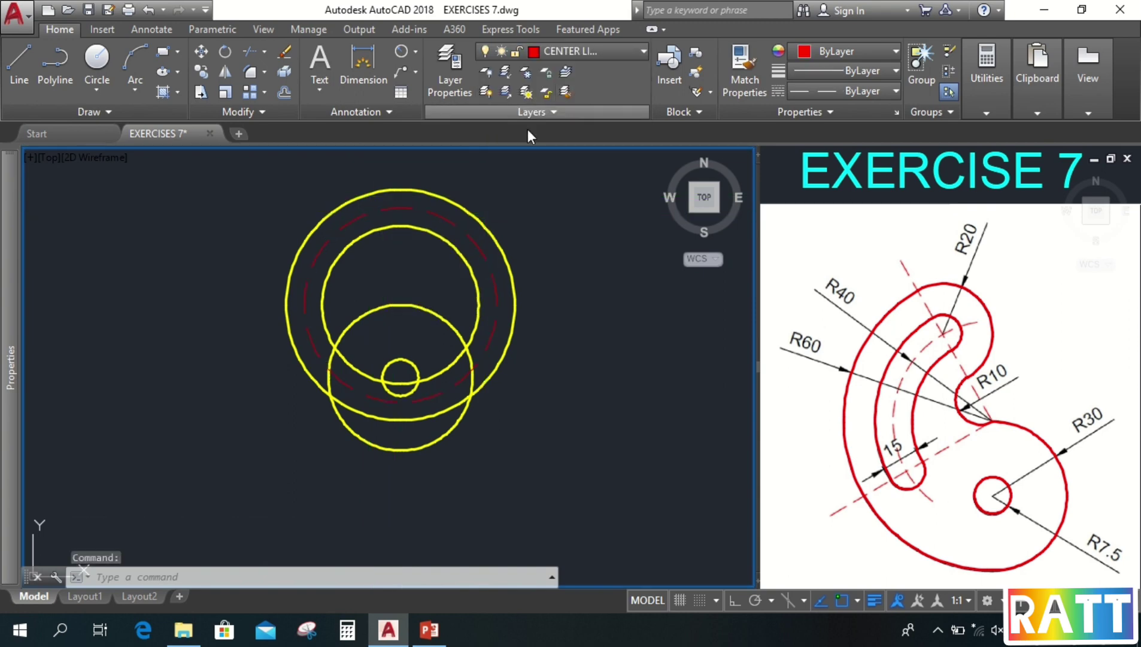
mouse_move(15, 280)
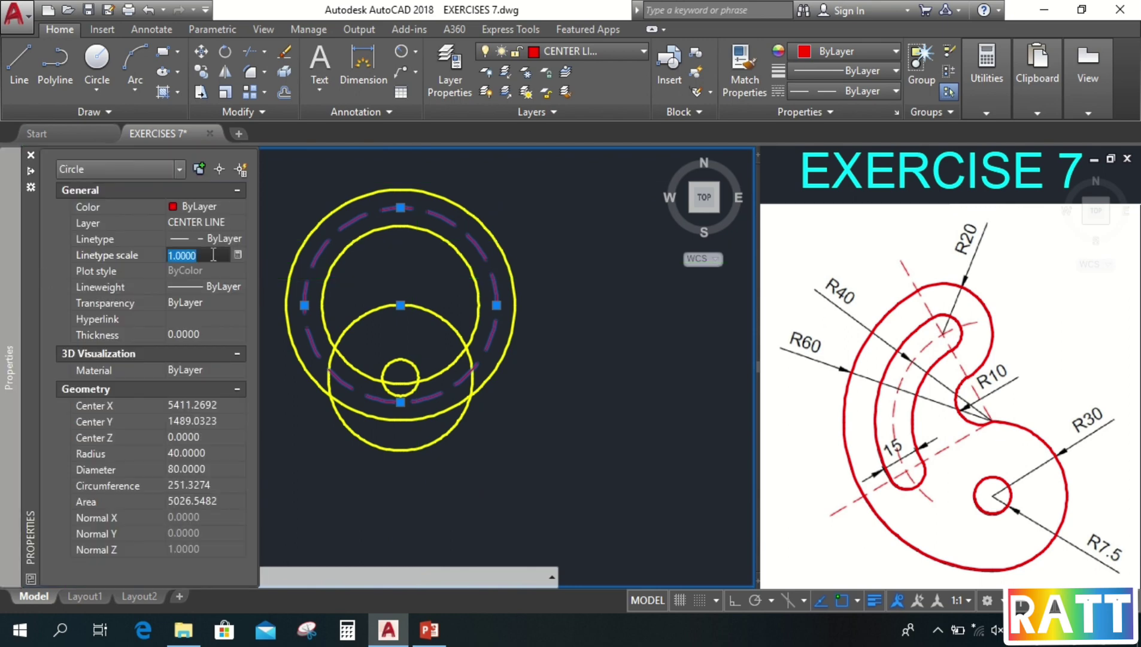
text(.5)
key(Return)
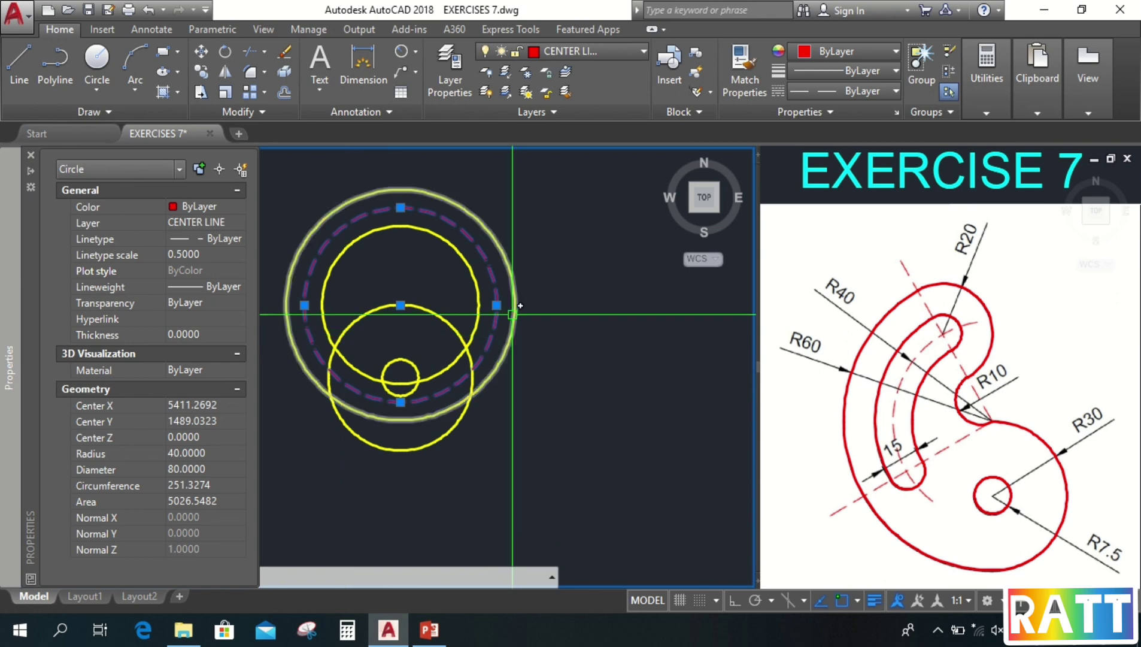
key(Escape)
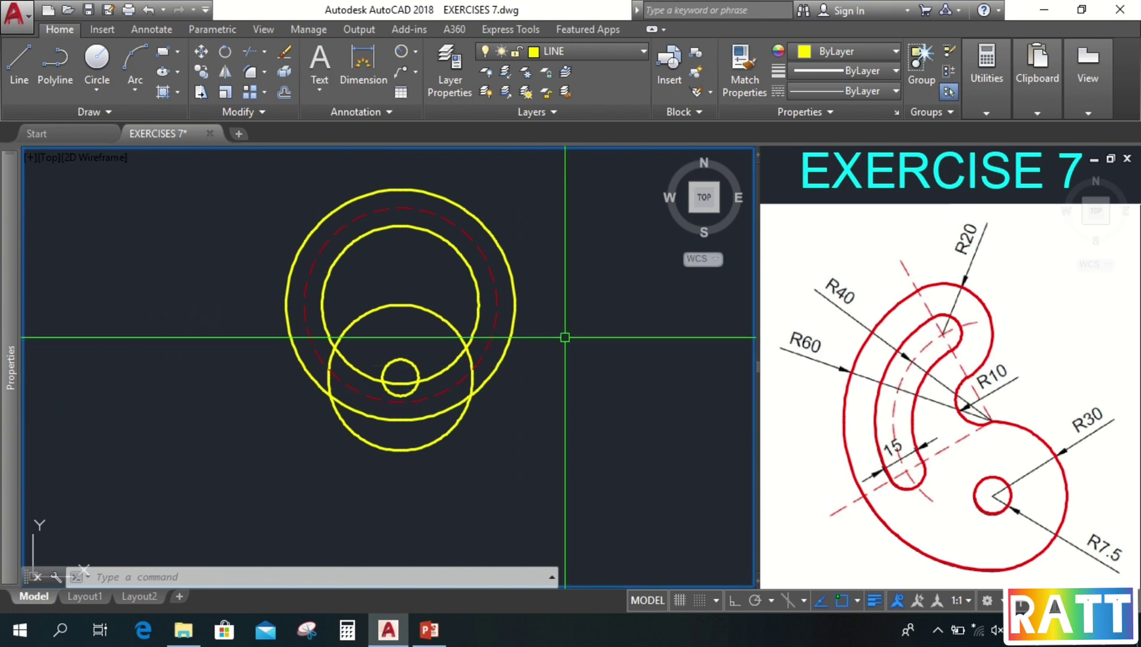
- Draw a 7.5 radius tangent-tangent-radius circle at the slot's lower left end, tangent to the inner offset circle and the R30 circle
text(c)
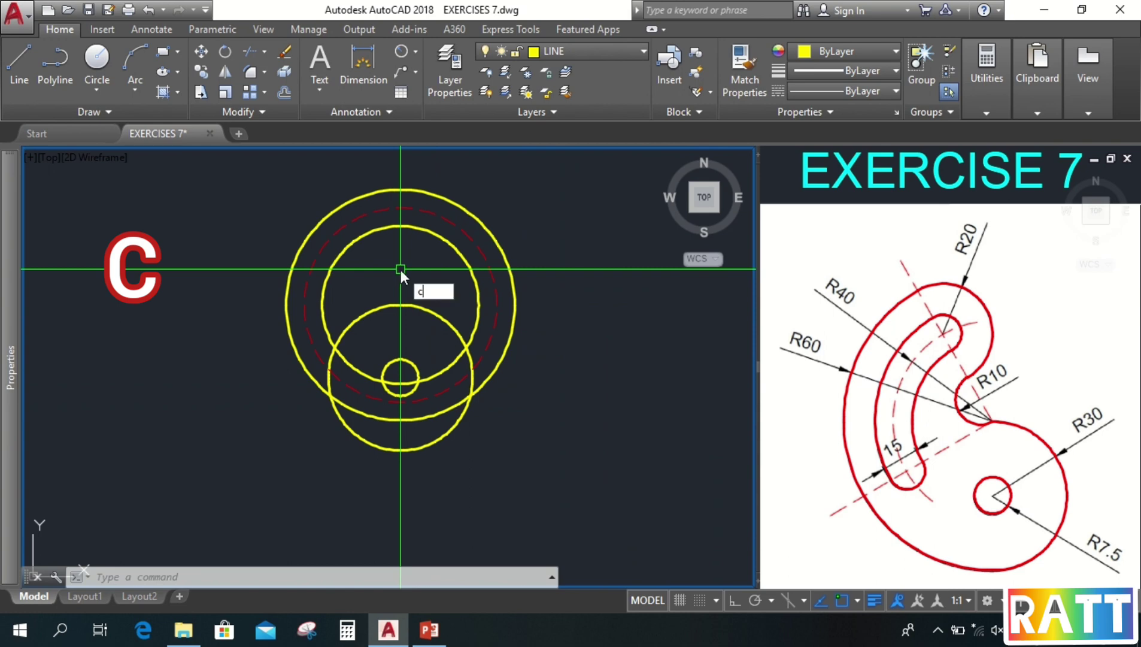
key(Return)
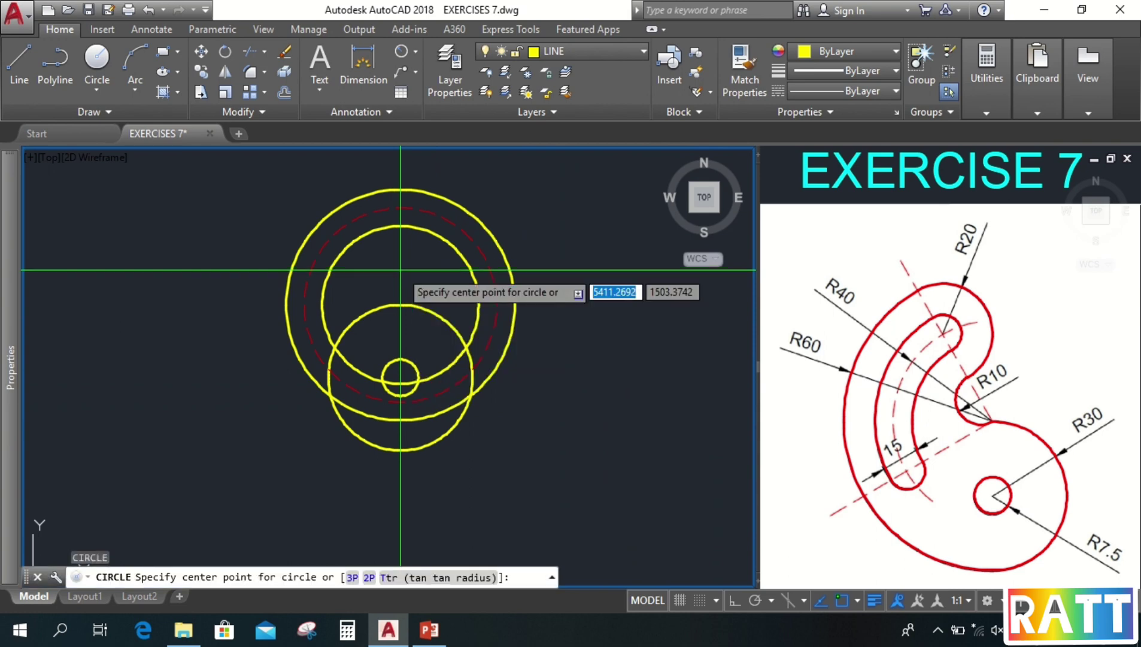
text(ttr)
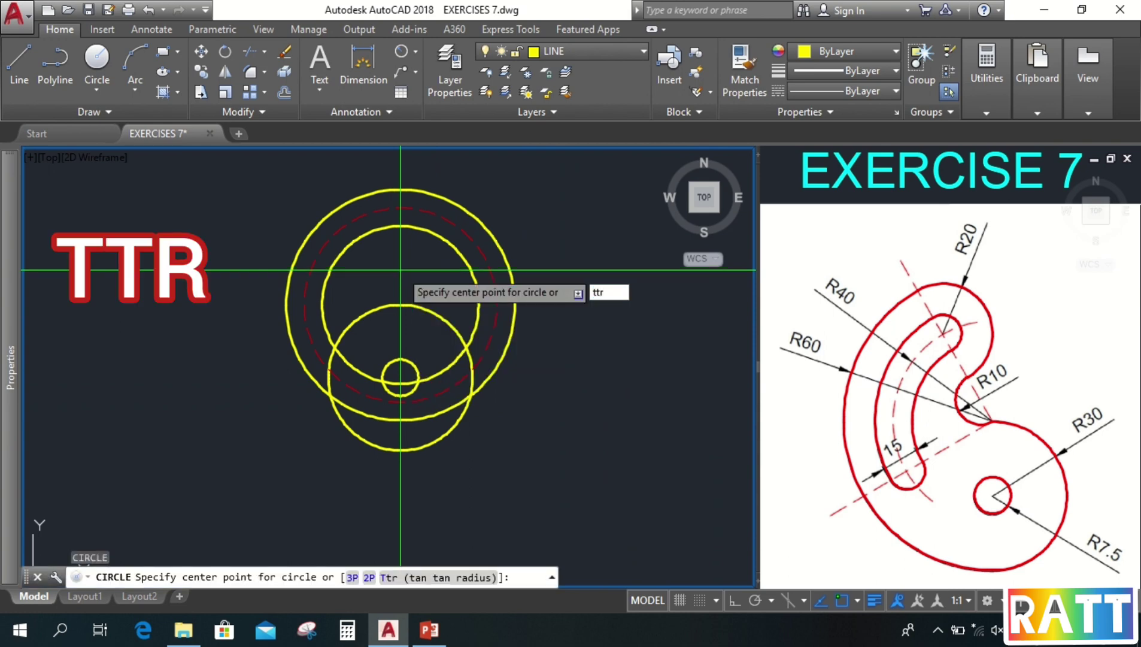
key(Return)
scroll(347, 325, up, 4)
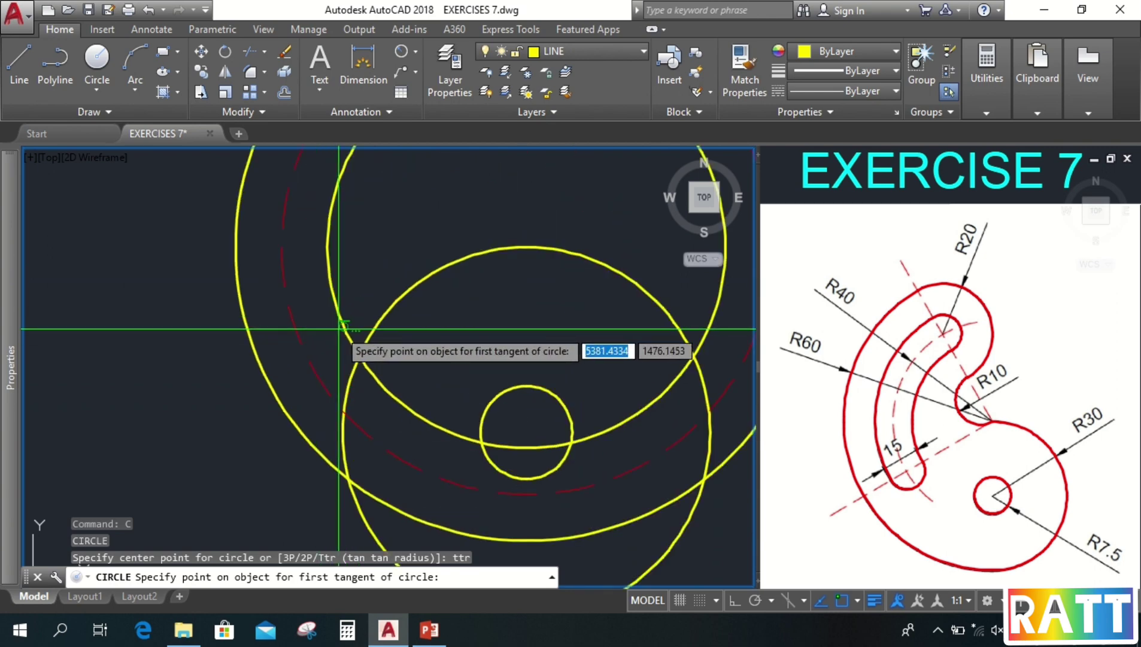
click(343, 325)
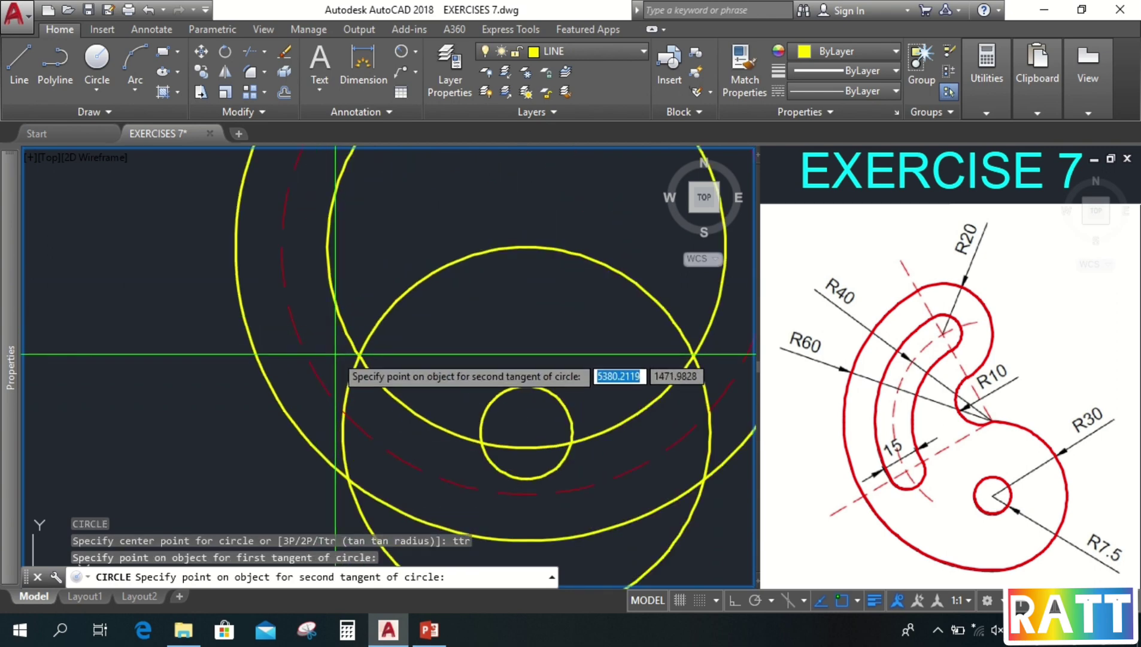
click(335, 356)
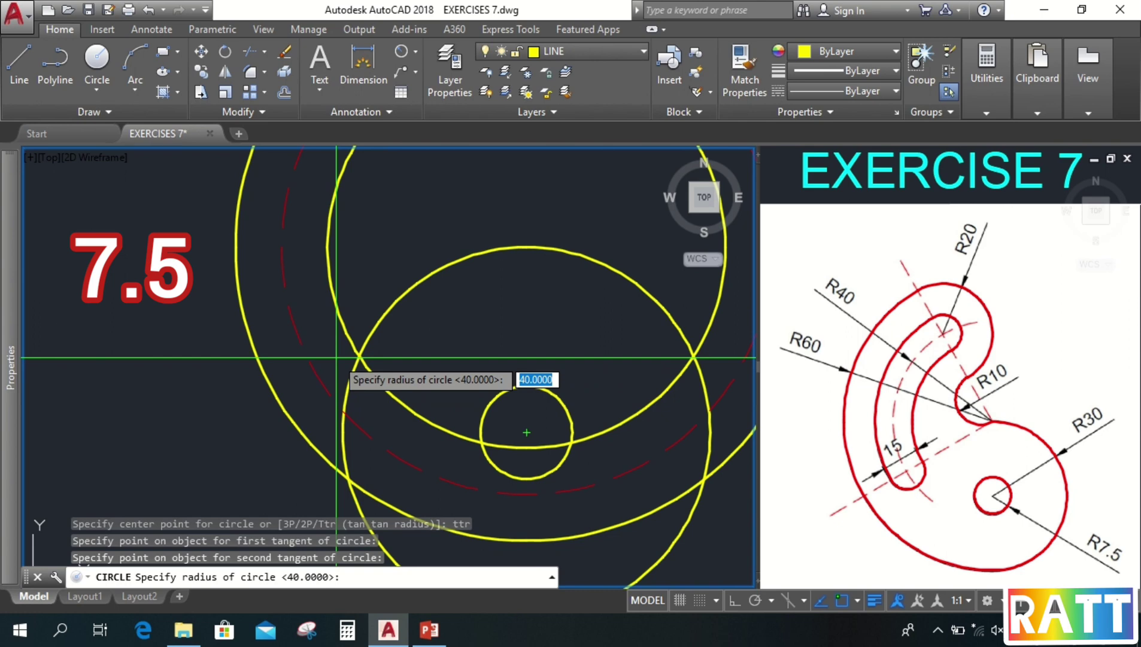
text(7.5)
key(Return)
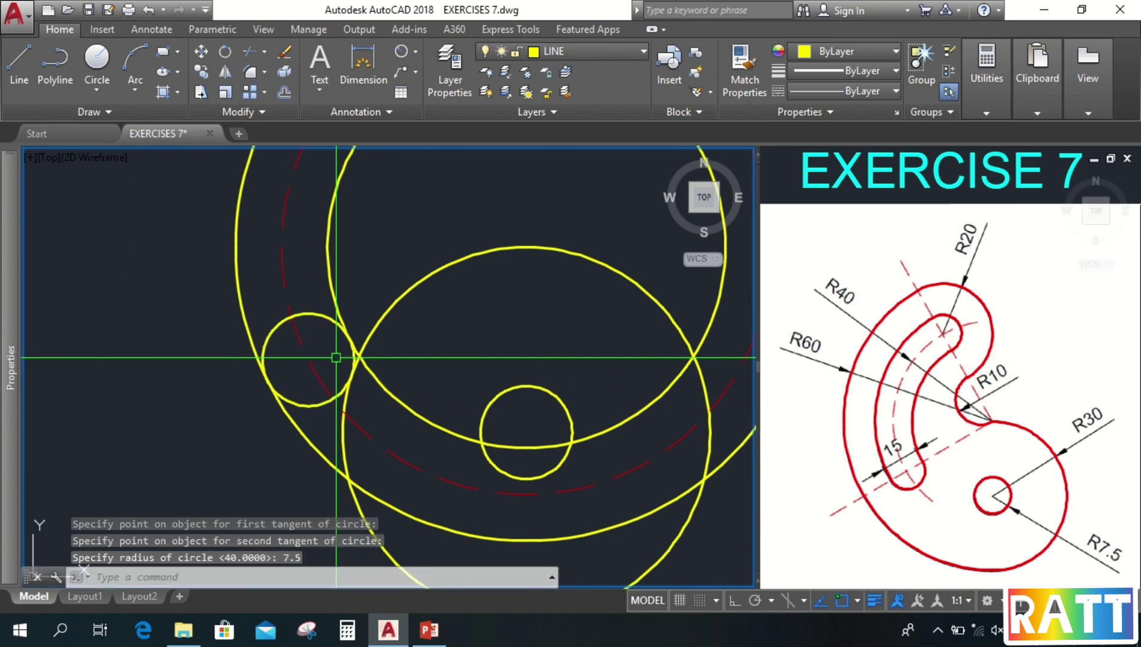
scroll(336, 357, down, 4)
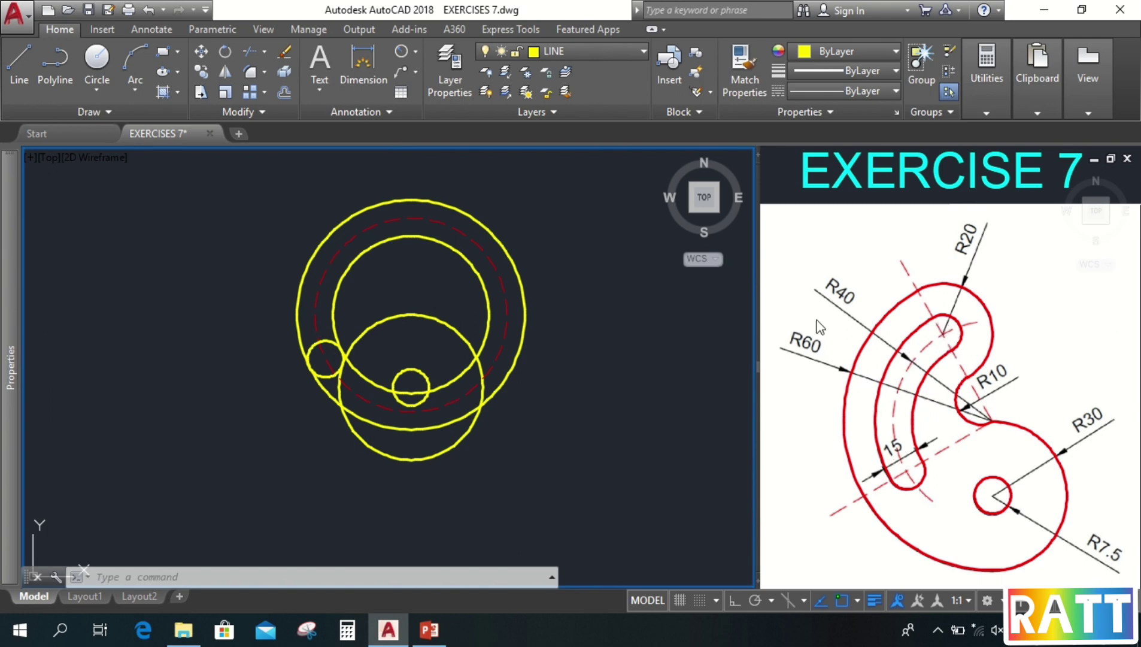
scroll(404, 283, up, 2)
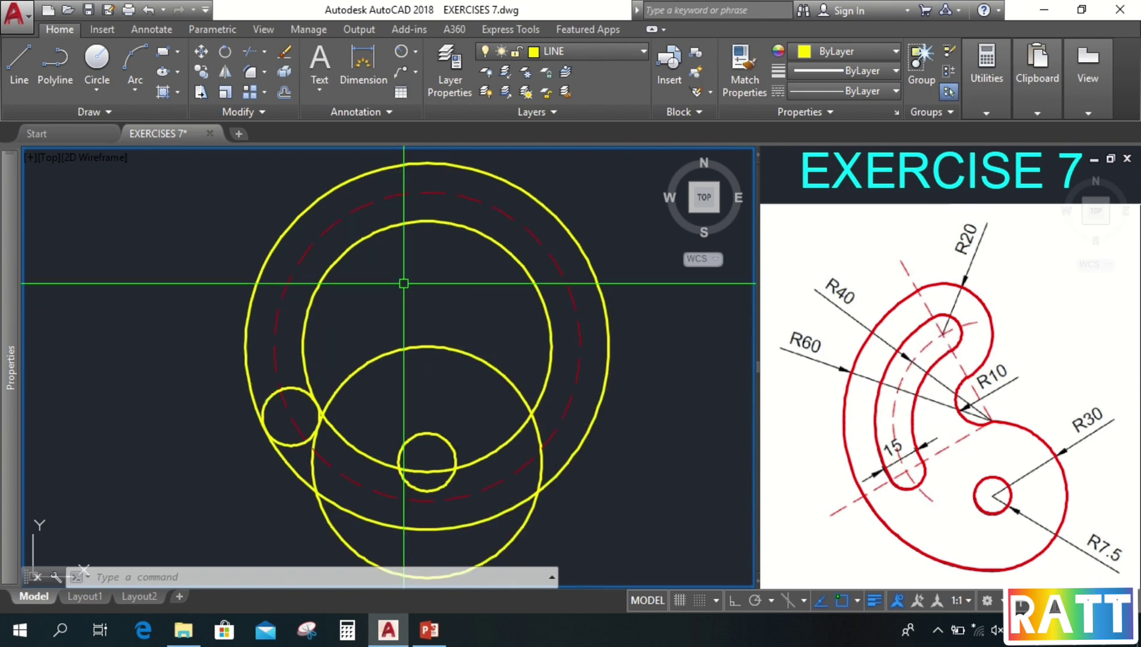
- Rotate a copy of the 7.5 radius slot-end circle by -90 degrees about the centre of the R40 centre-line circle
text(RO)
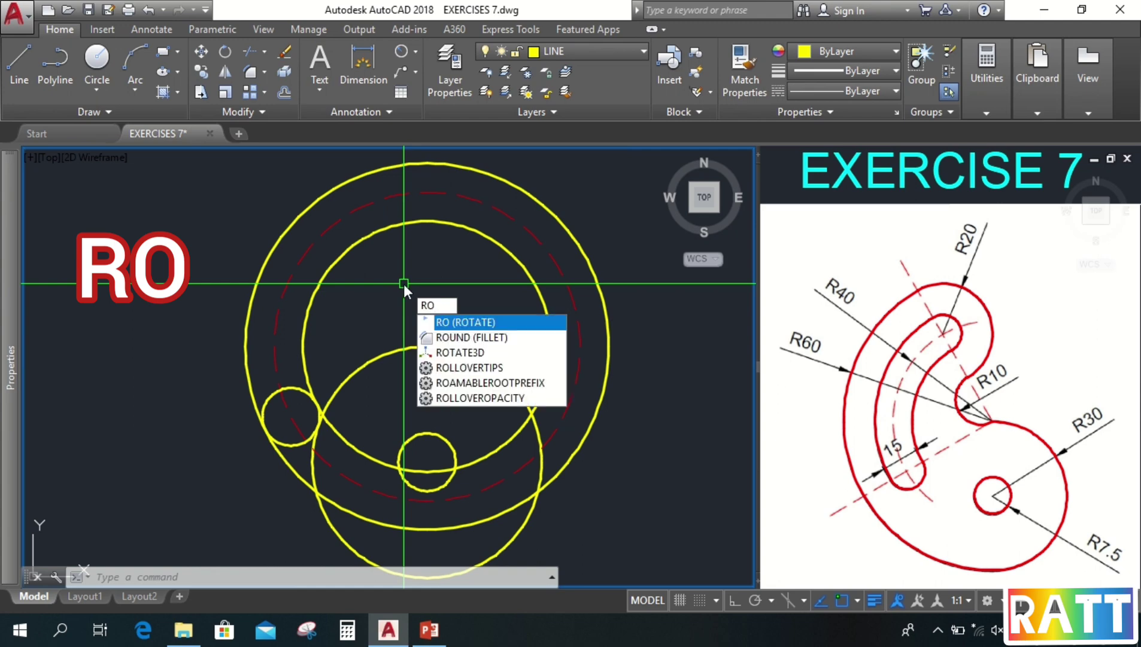
key(Return)
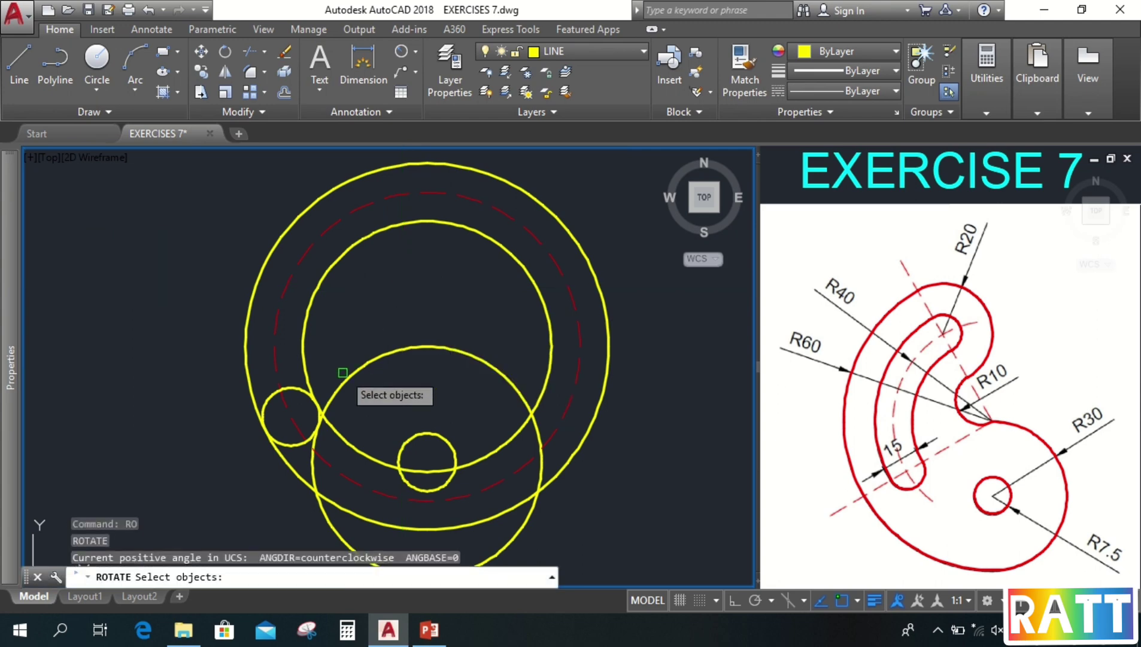
click(295, 387)
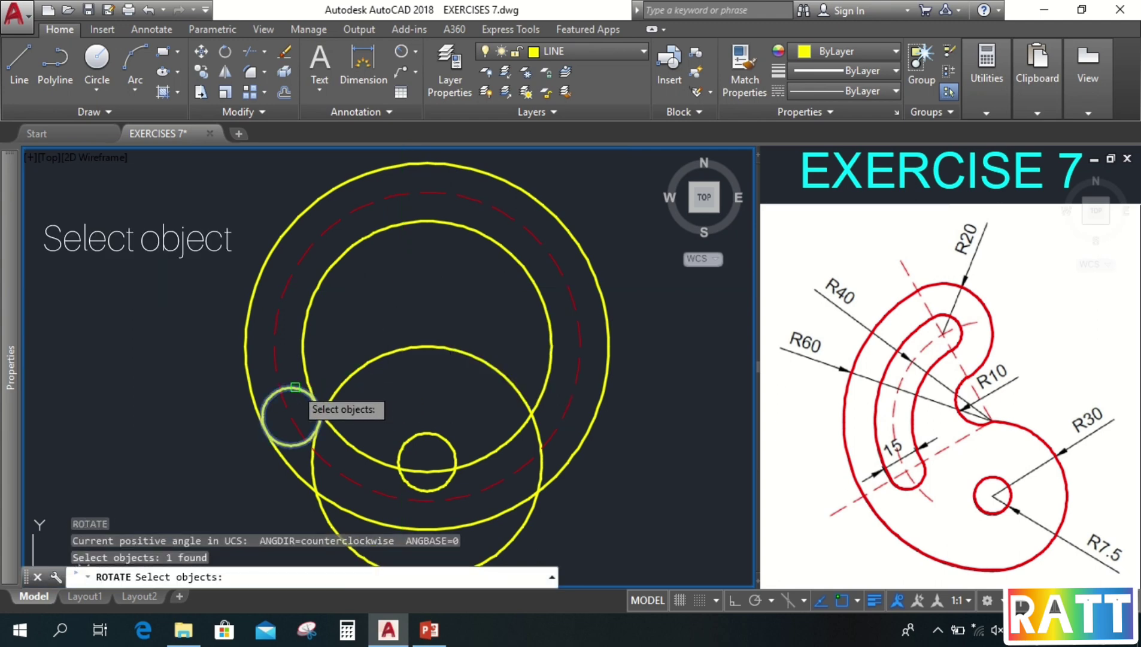
key(Return)
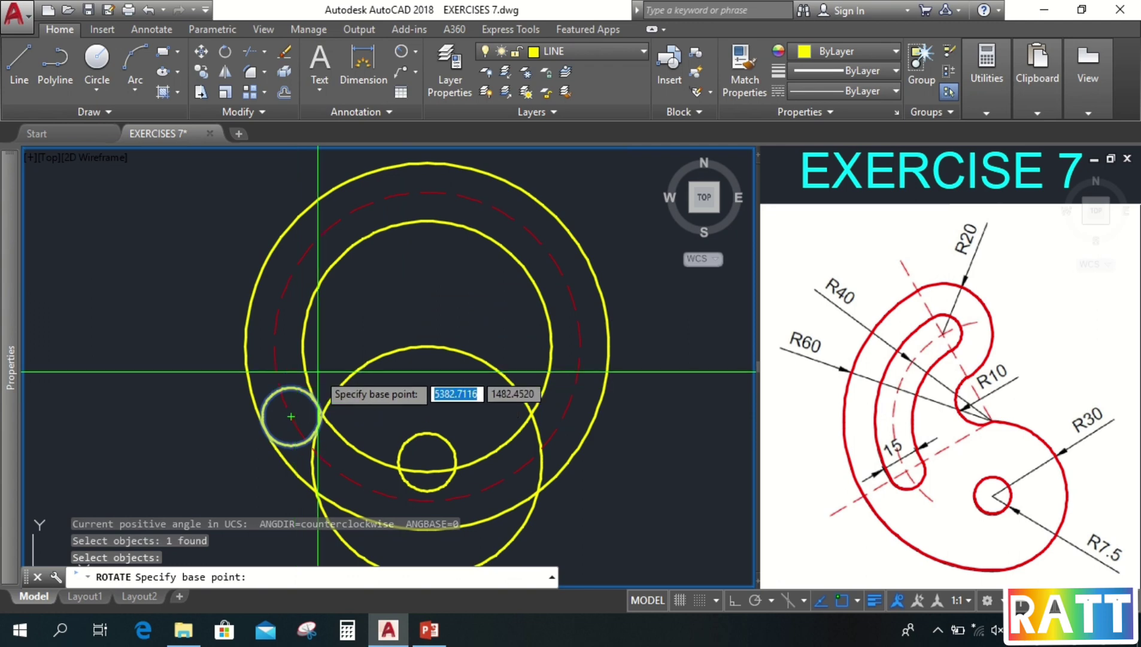
click(427, 346)
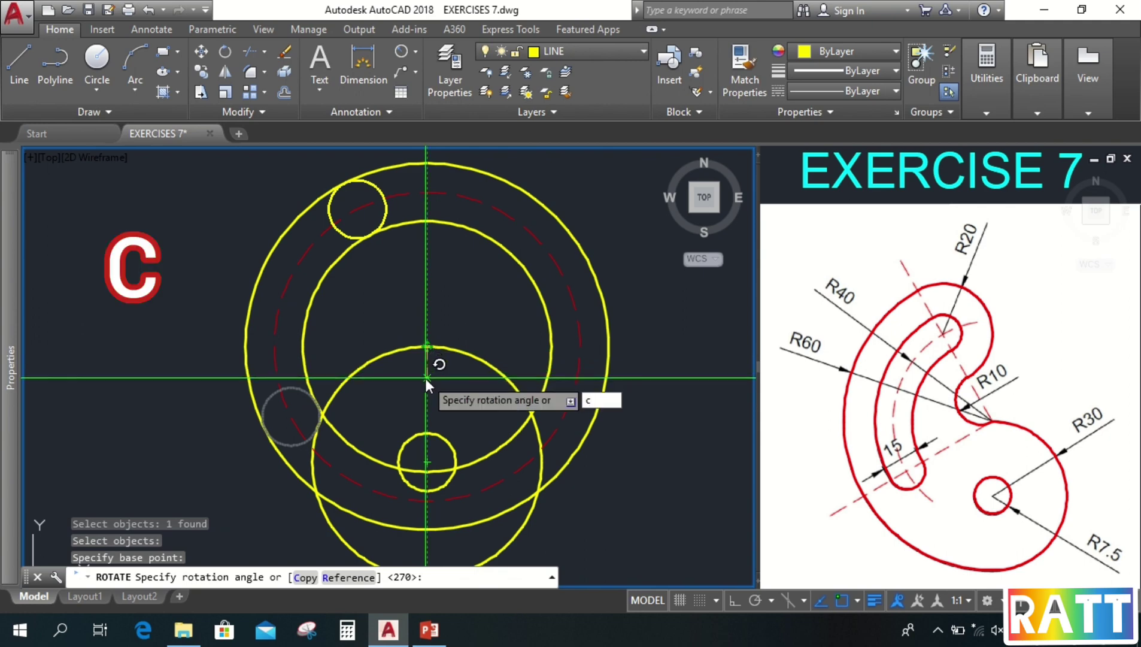
text(c)
key(Return)
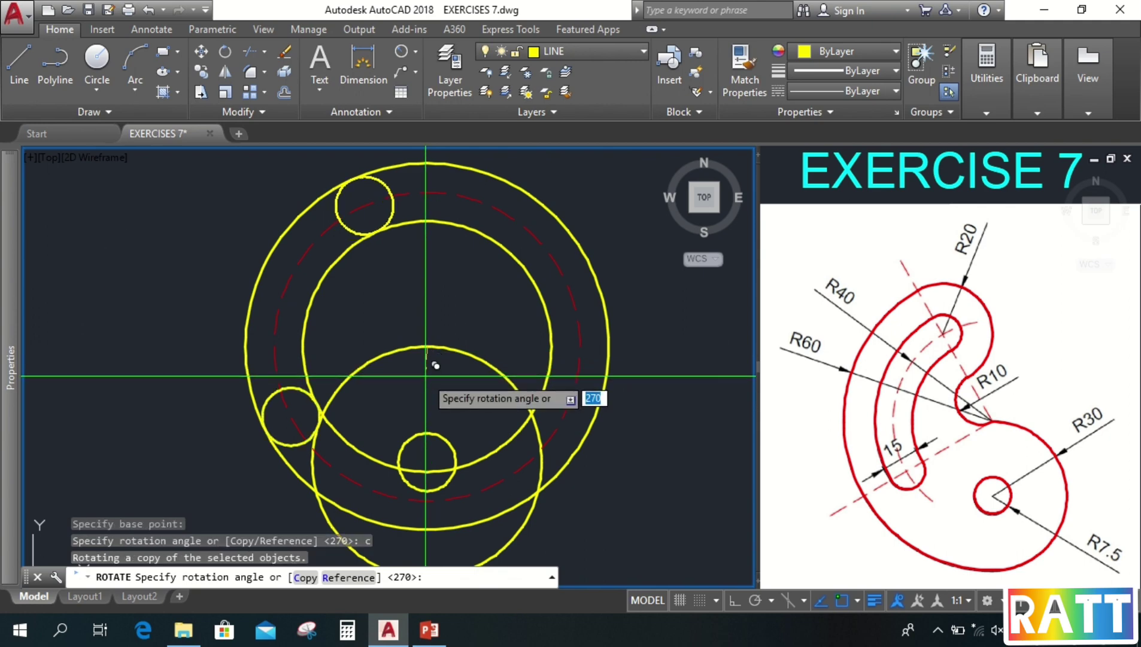
text(-90)
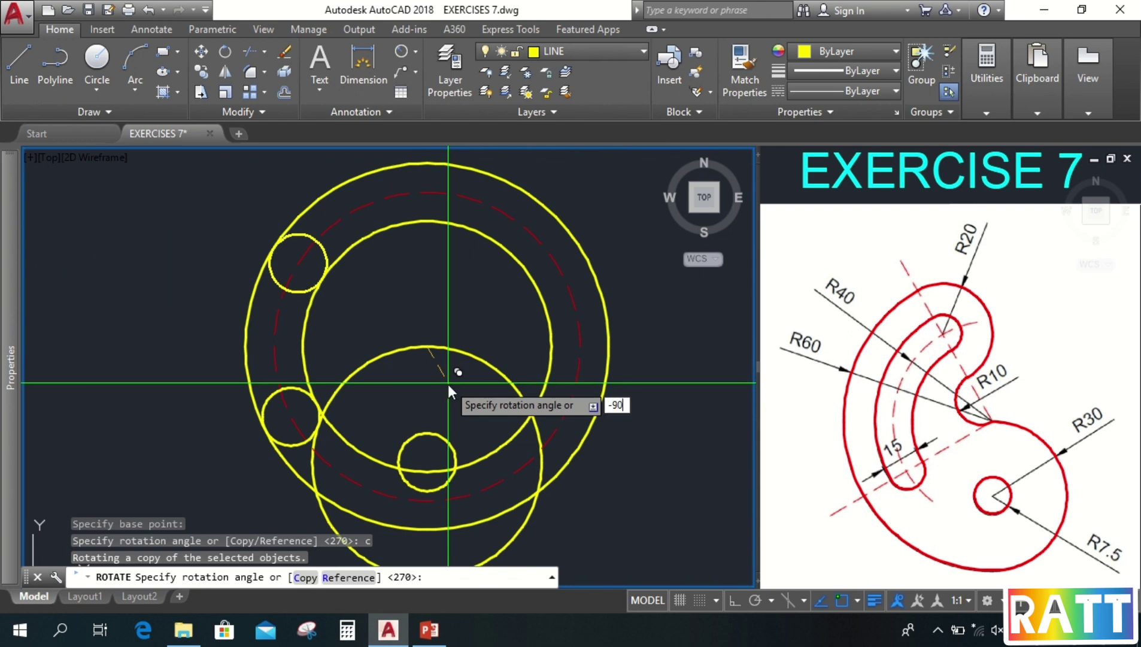
key(Return)
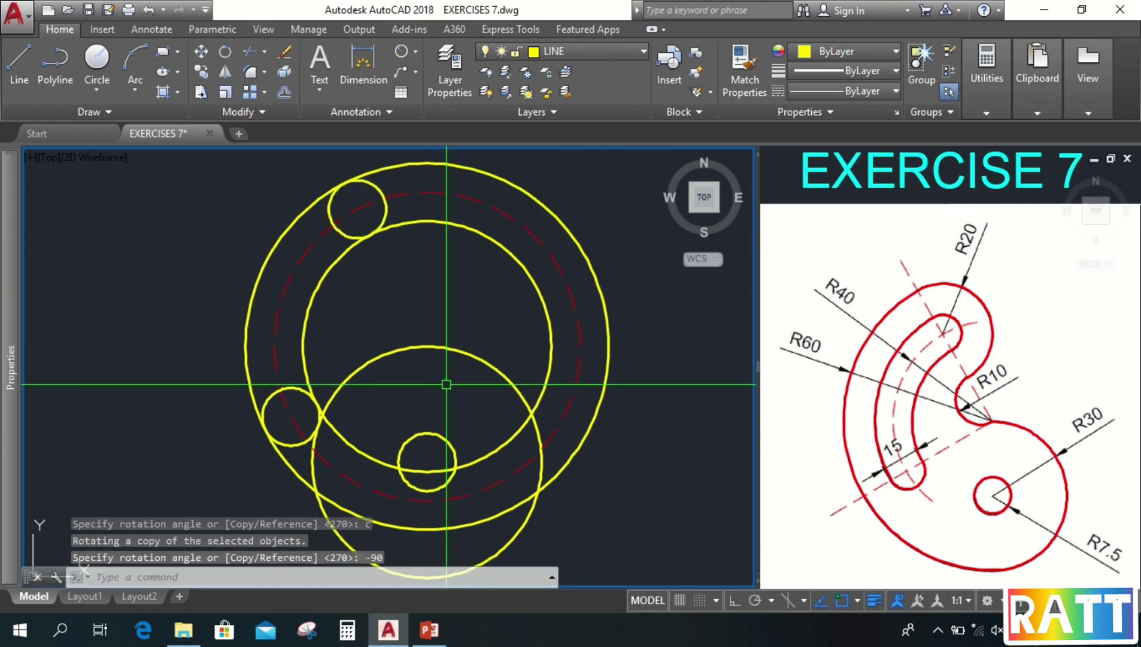
key(Escape)
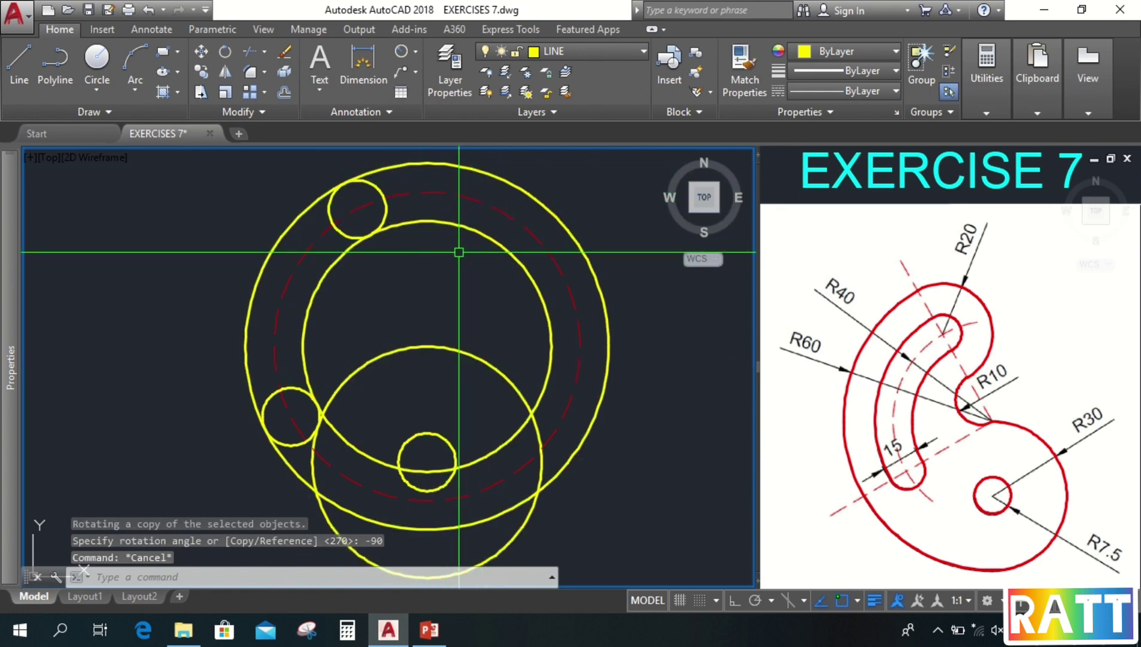
- Trim the inner and outer offset circles against the two slot-end circles, leaving only the curved slot sides between them
text(TR)
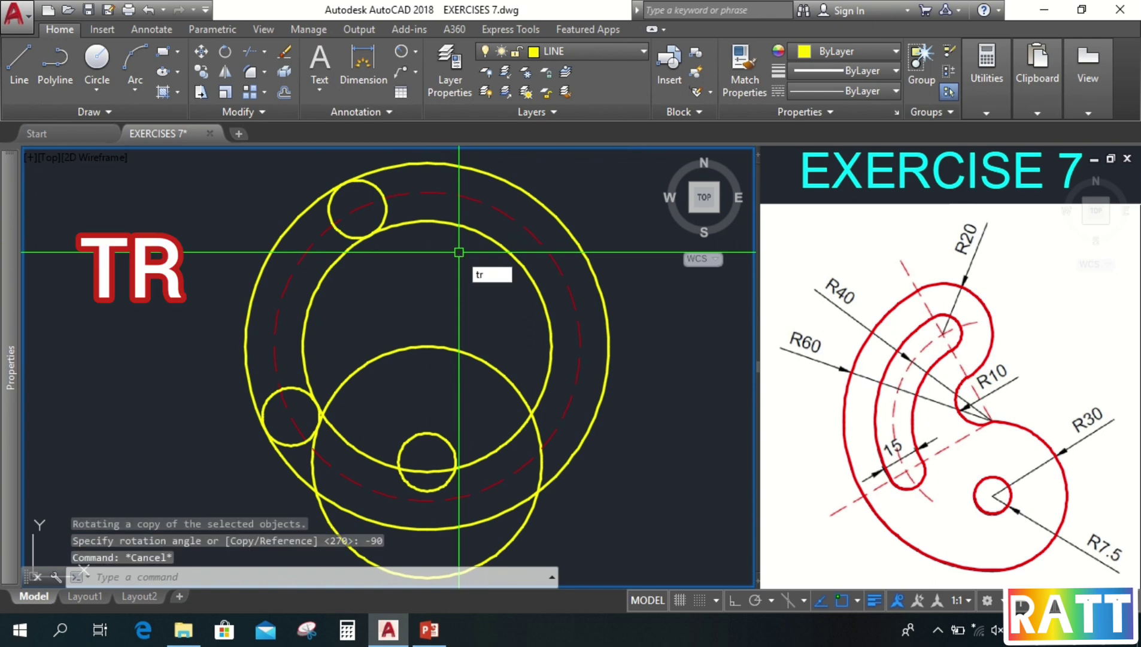
key(Return)
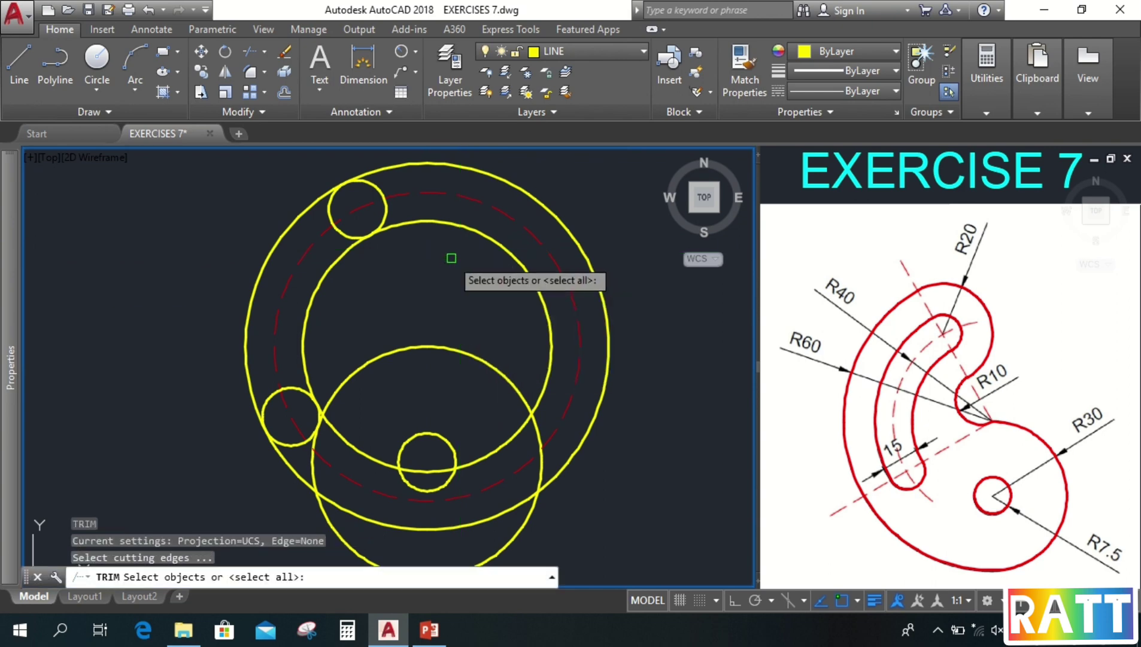
click(390, 212)
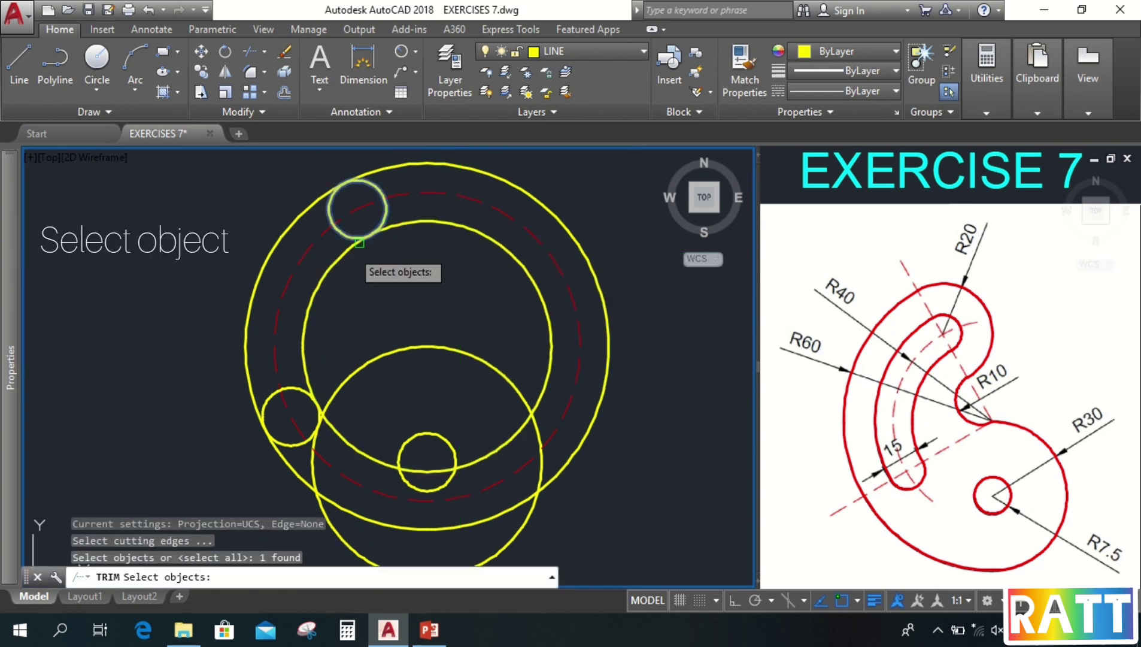
click(293, 388)
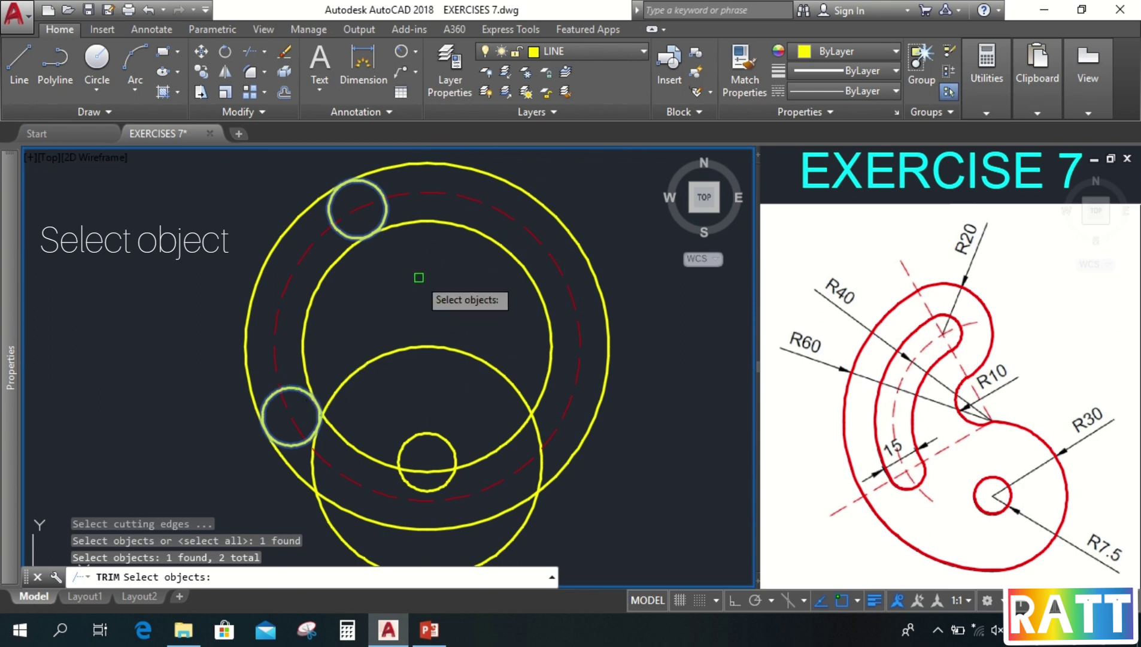
key(Return)
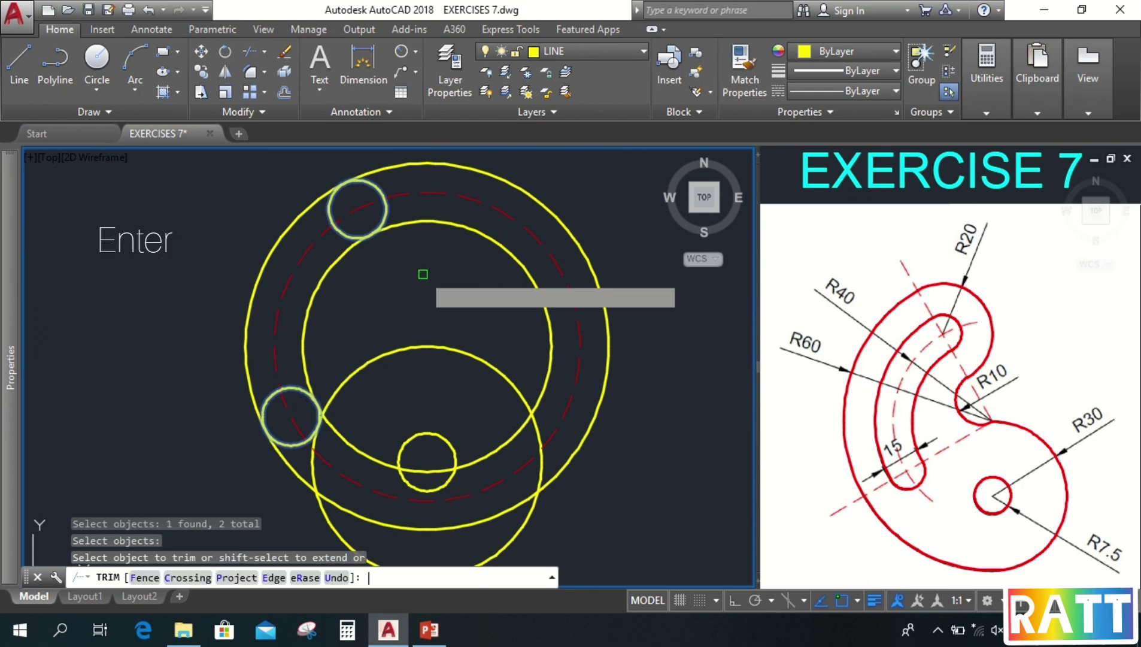
click(446, 223)
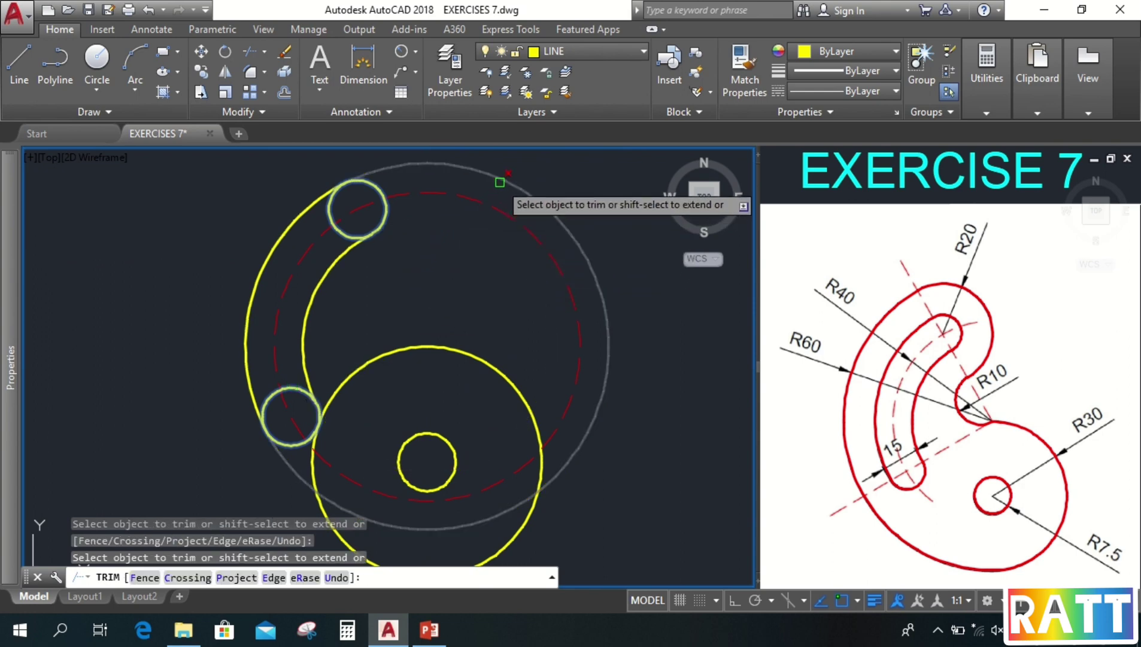
click(492, 185)
key(Return)
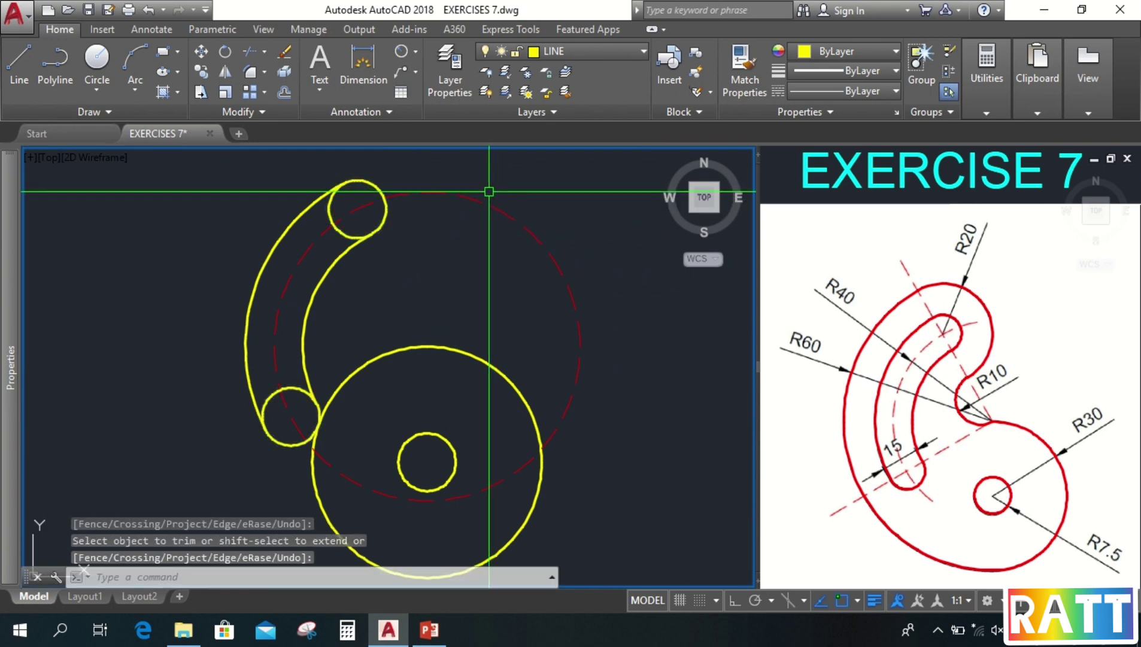
- Try to break the dashed R40 centre-line circle just beyond the upper and lower ends of the slot
text(br)
key(Return)
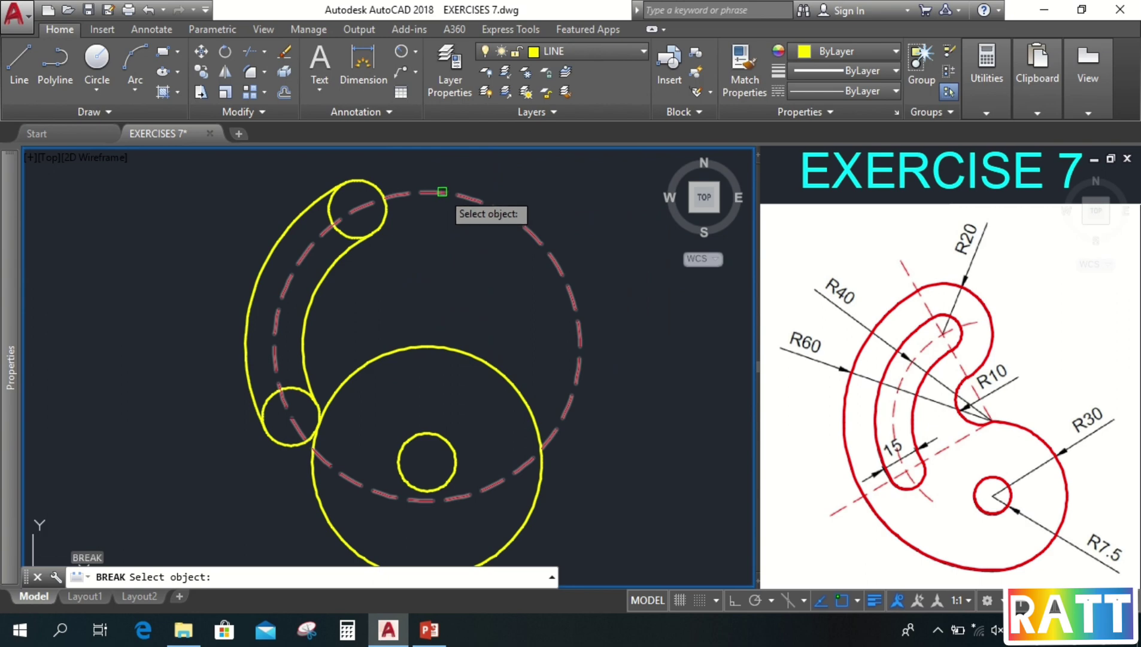
click(442, 192)
click(440, 189)
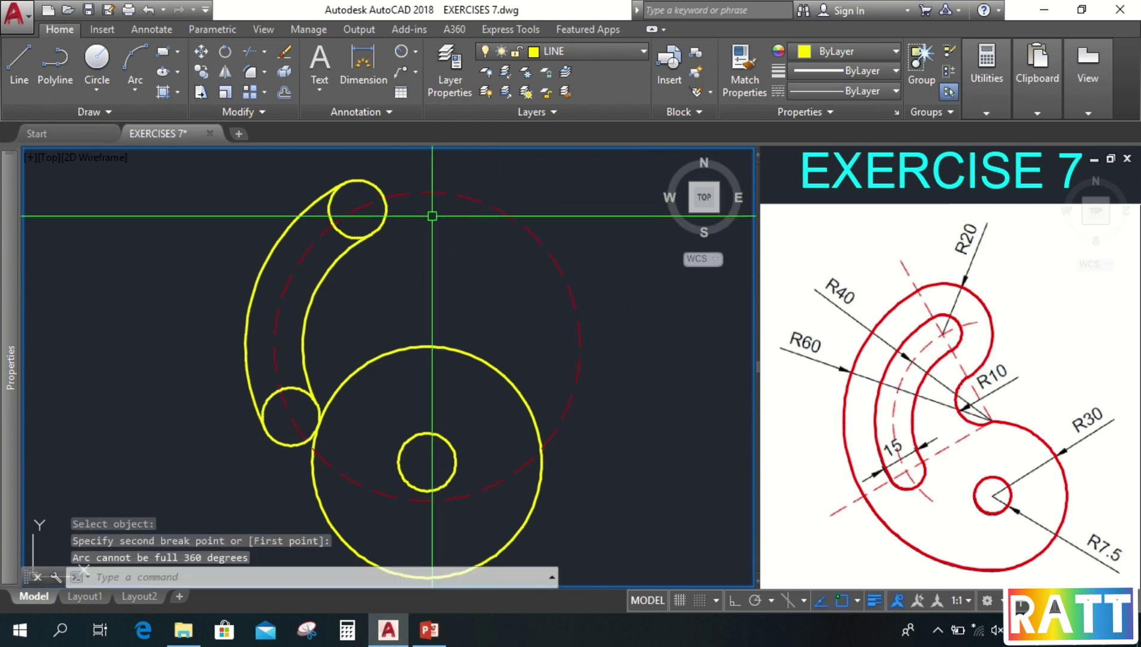
key(Return)
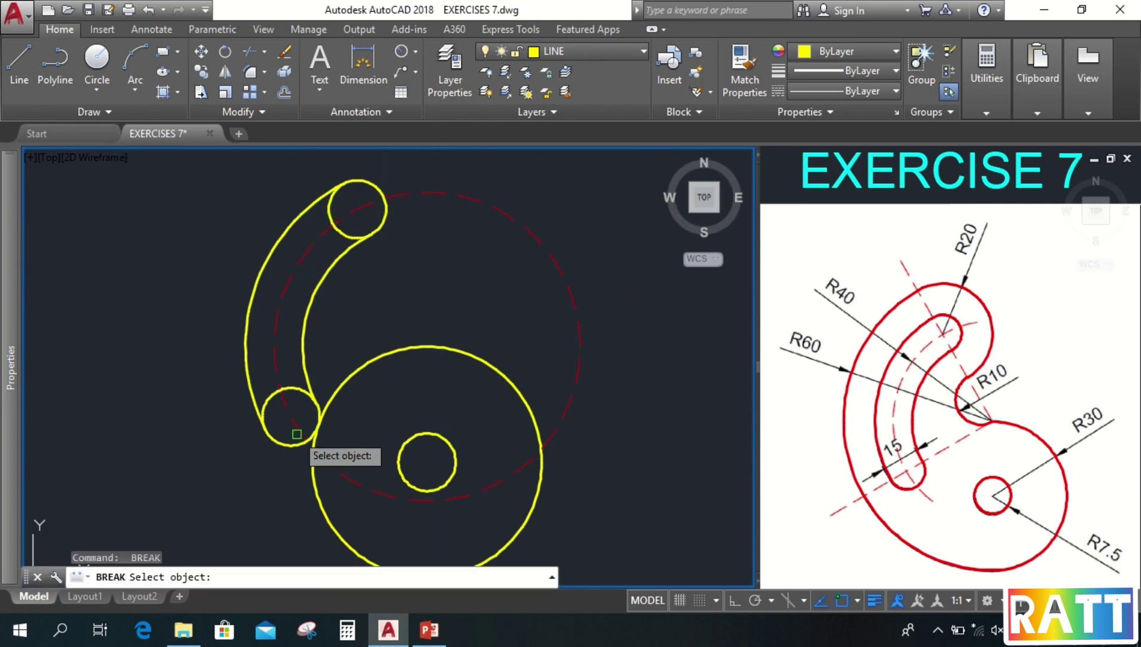
click(330, 464)
click(343, 454)
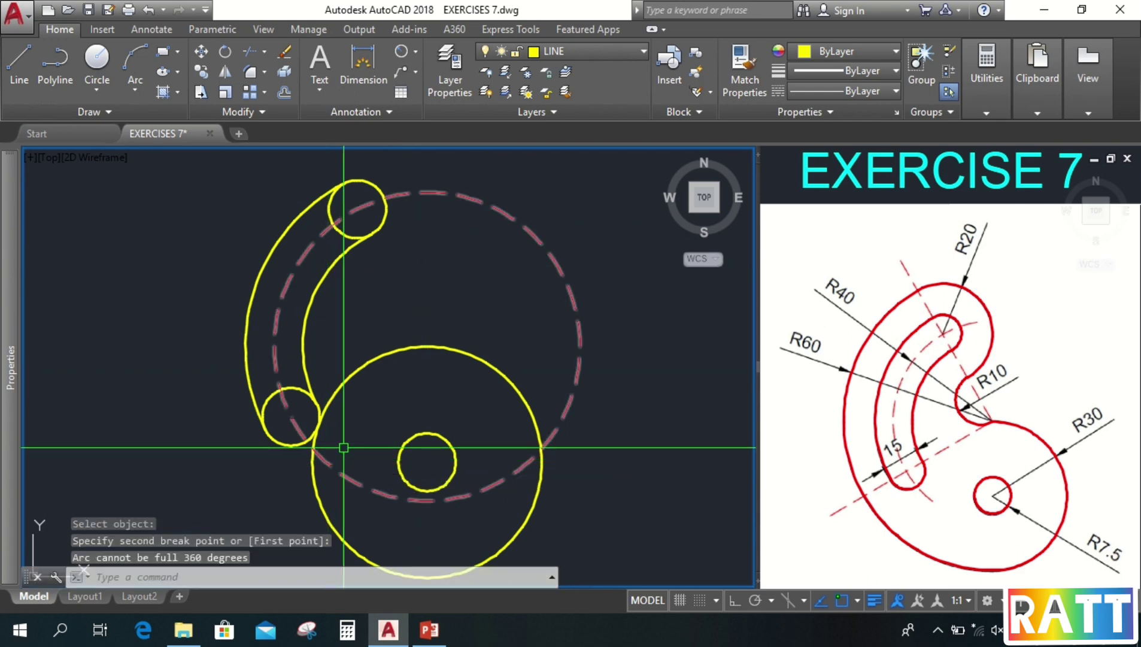
click(517, 223)
key(Escape)
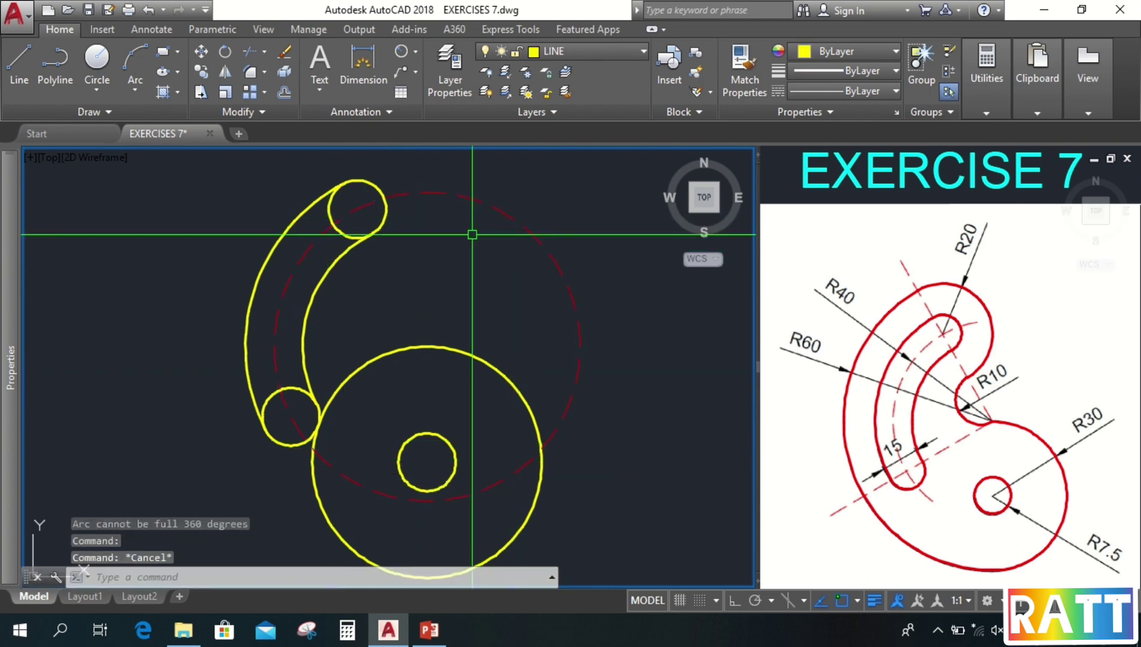
- Break the dashed R40 centre-line circle a short distance beyond the upper slot end and again beyond the lower slot end
text(br)
key(Return)
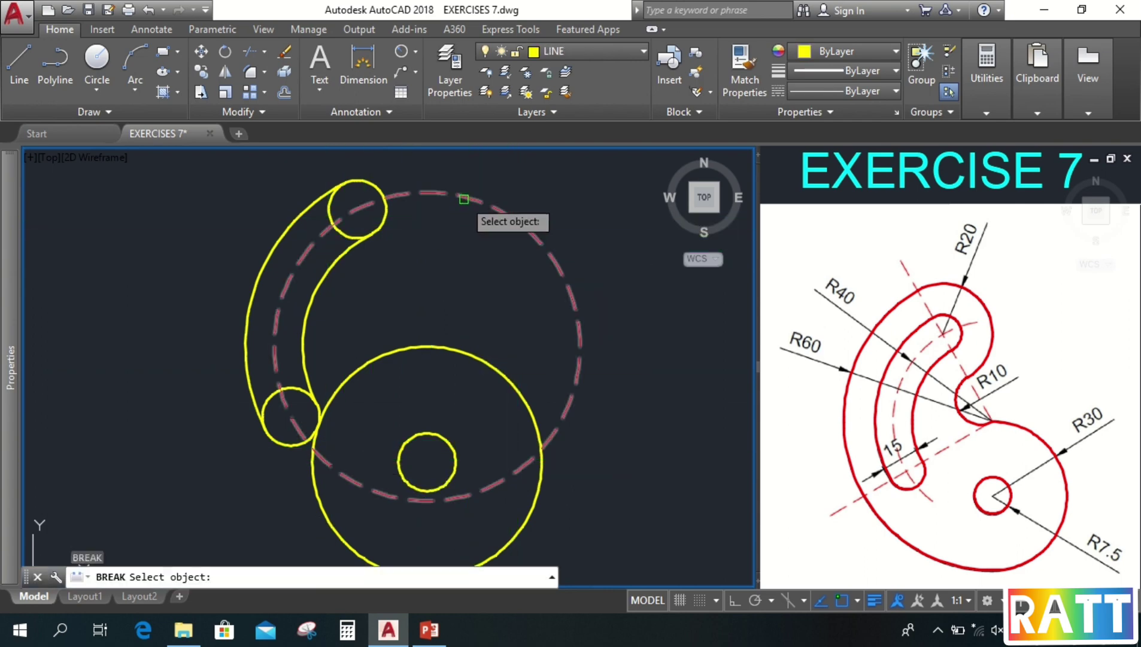
click(464, 198)
click(453, 194)
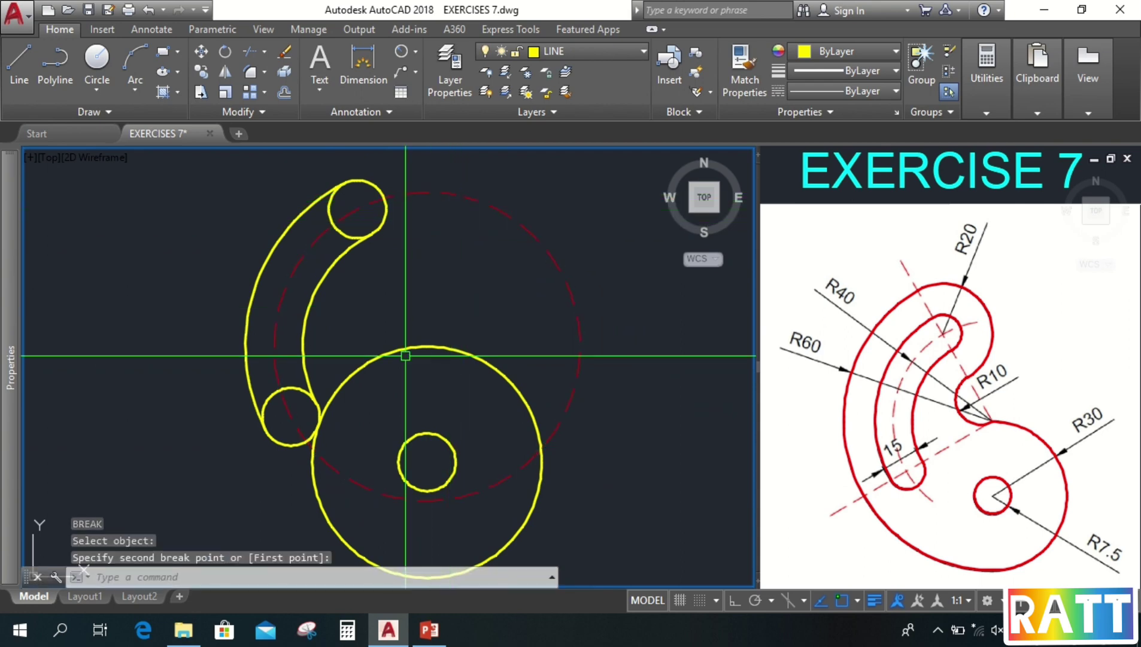
key(Return)
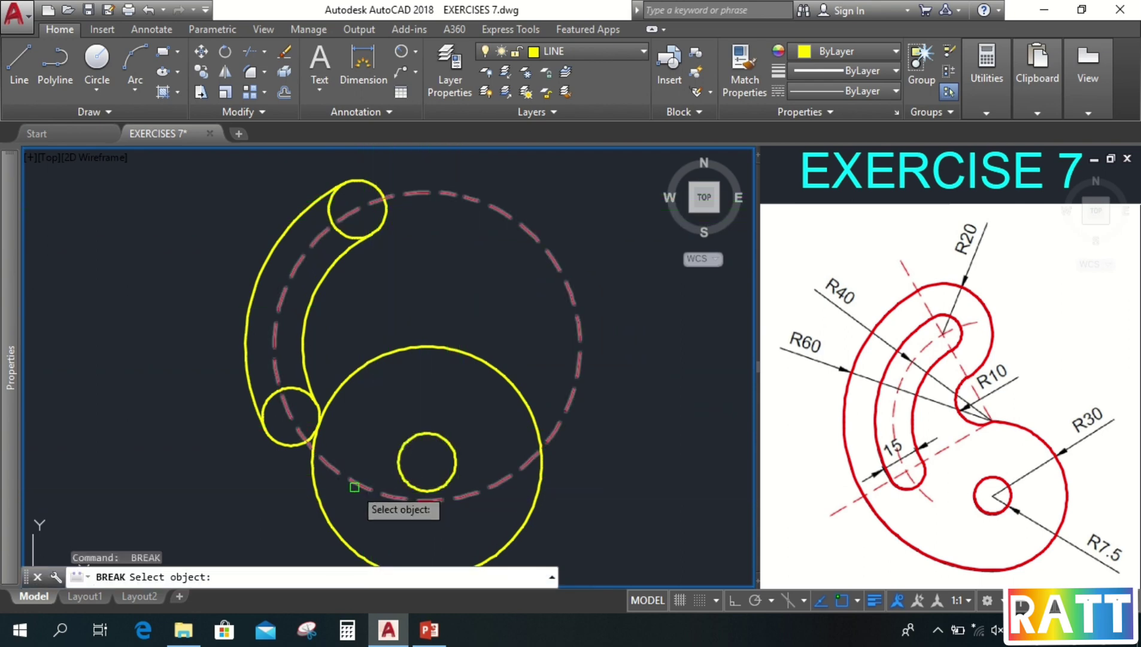
click(362, 485)
click(362, 453)
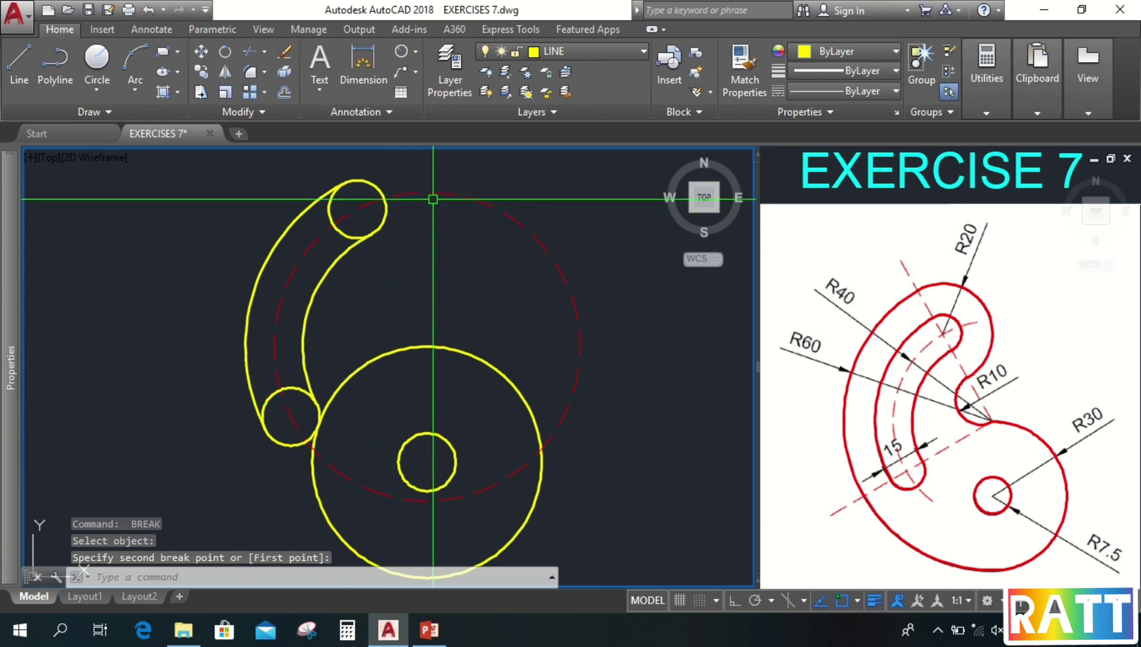
key(Return)
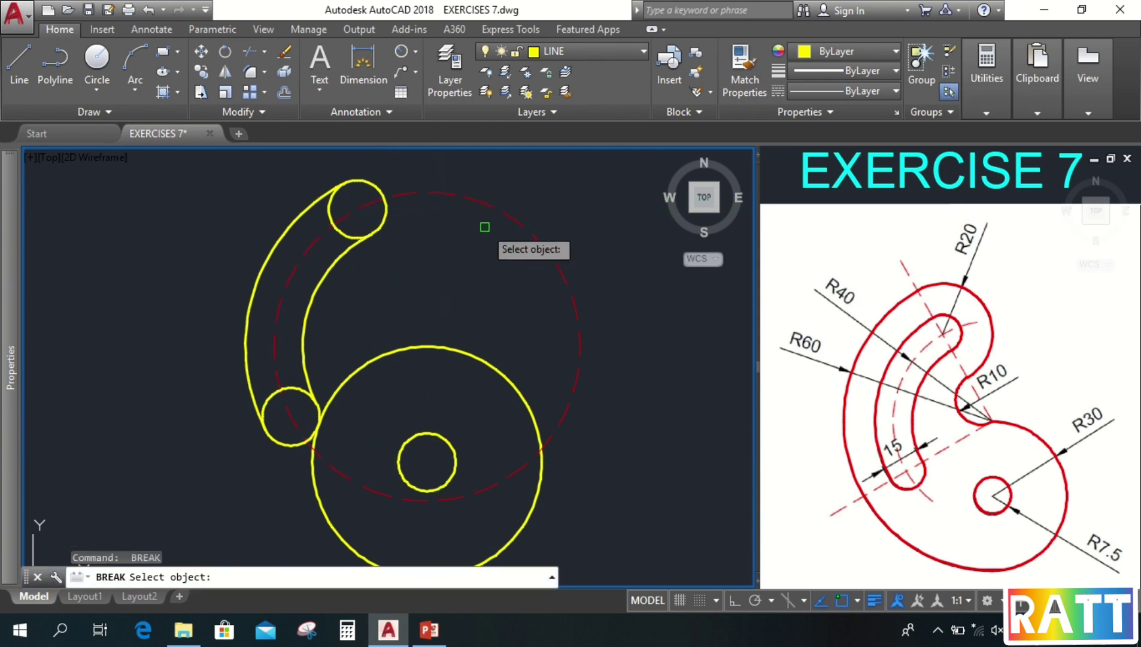
key(Escape)
- Erase the large leftover part of the dashed R40 centre line on the side away from the slot
click(479, 204)
text(e)
key(Return)
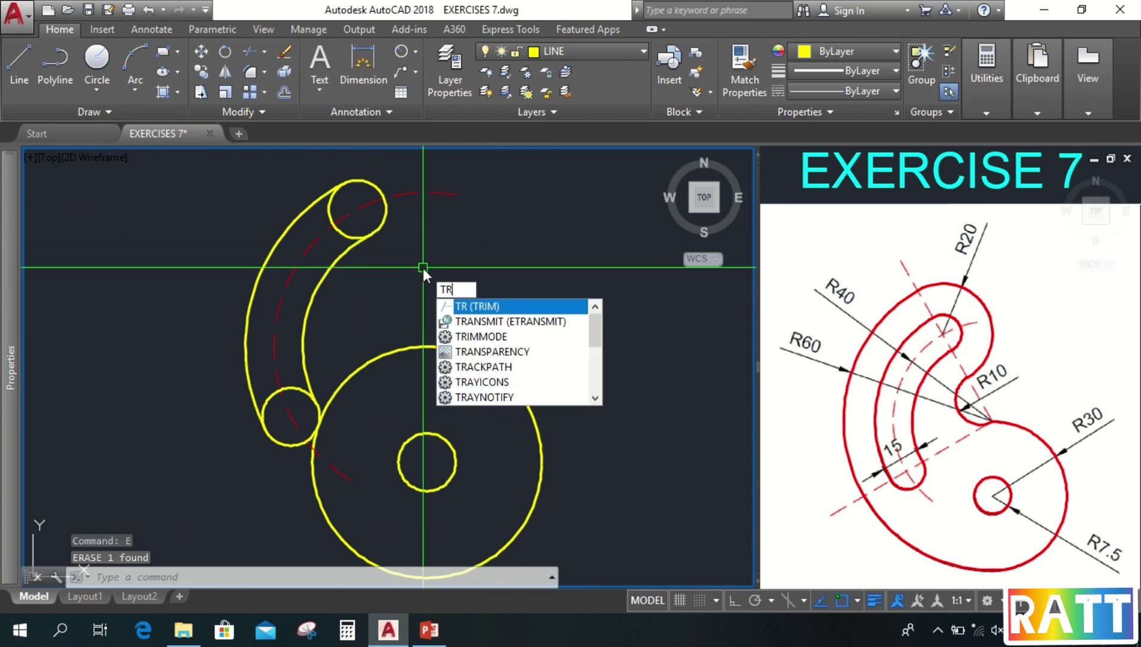
- Trim the inner halves of both slot-end circles, using the two curved slot sides as cutting edges
key(Return)
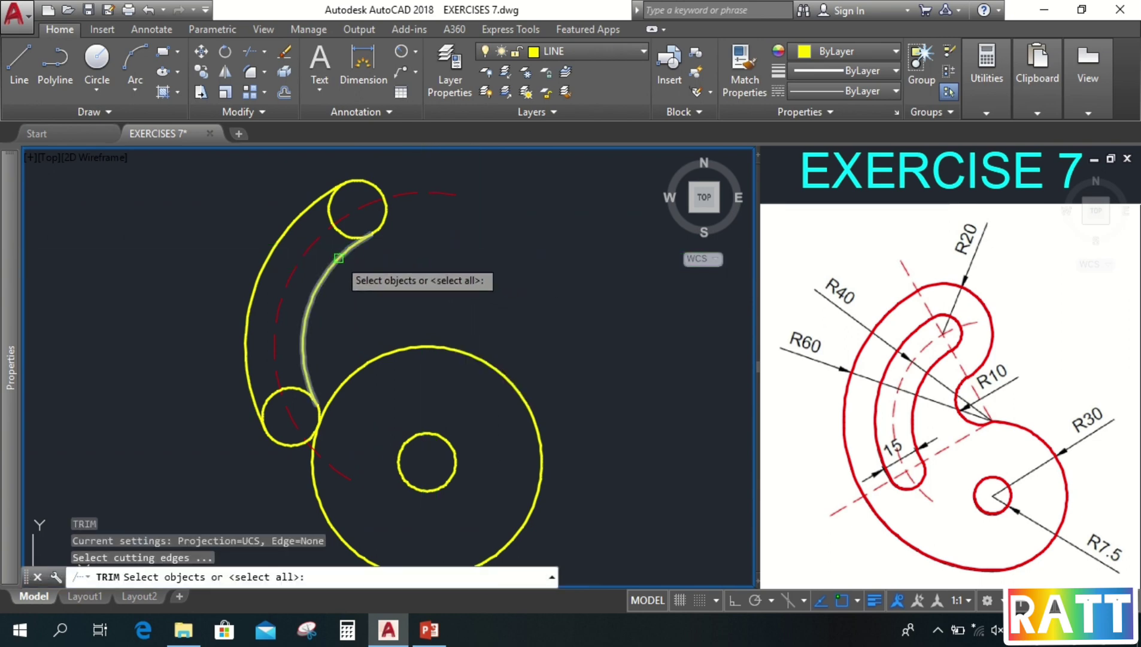
click(353, 263)
click(300, 215)
key(Return)
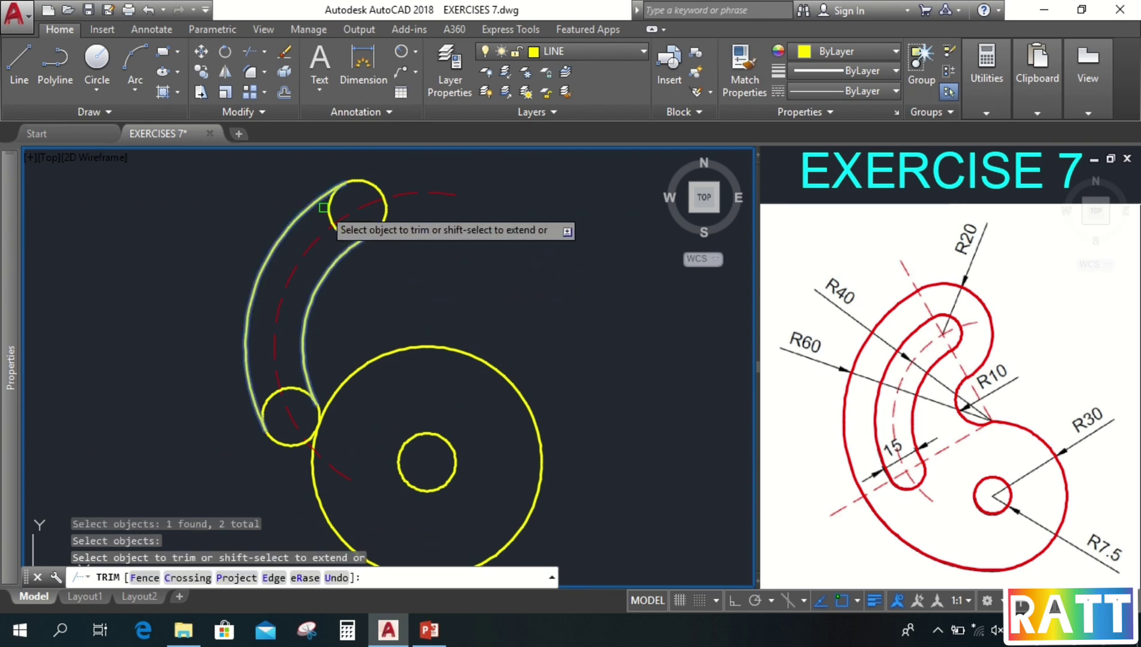
click(328, 207)
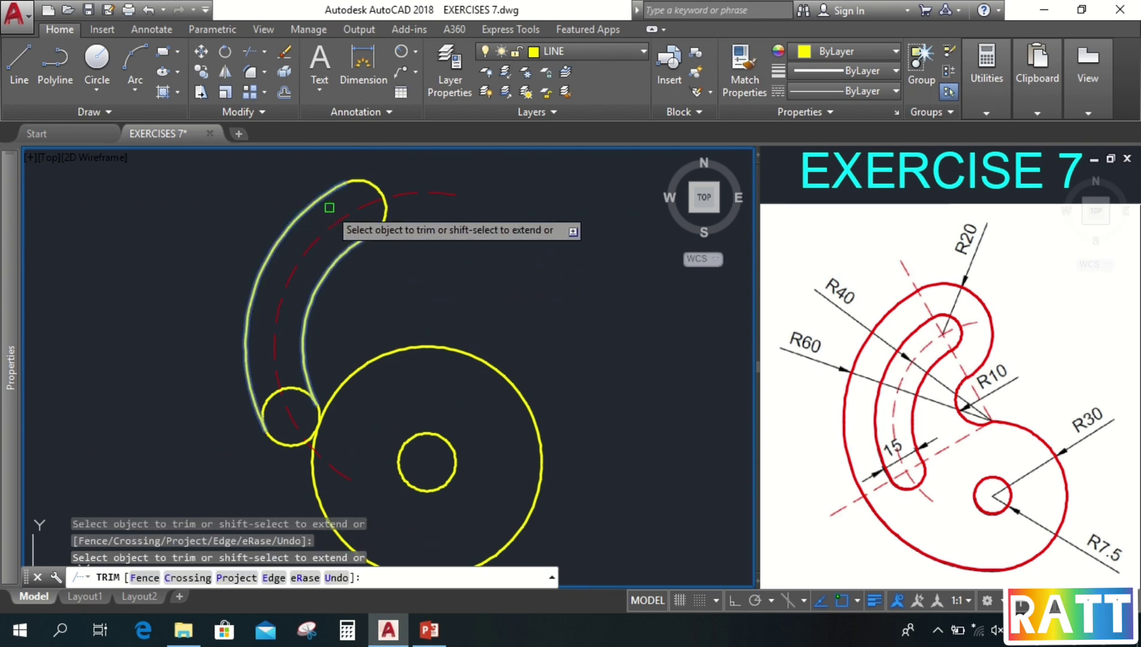
click(267, 395)
key(Escape)
key(Escape)
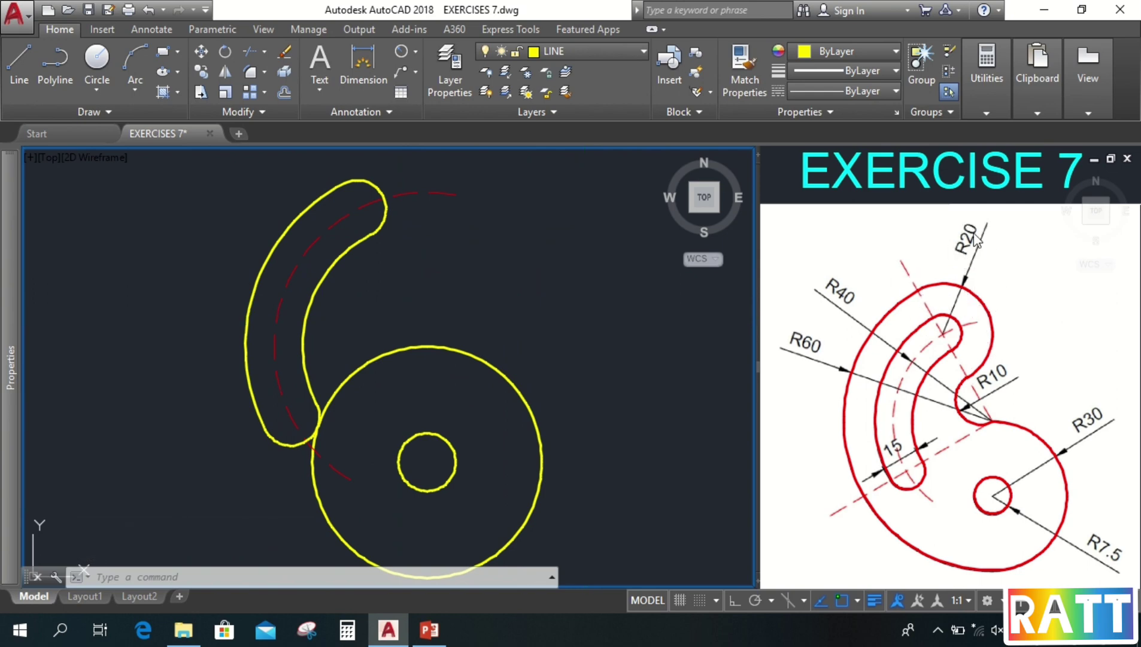
- Draw a circle of radius 20 centred on the centre of the slot's upper rounded end
key(c)
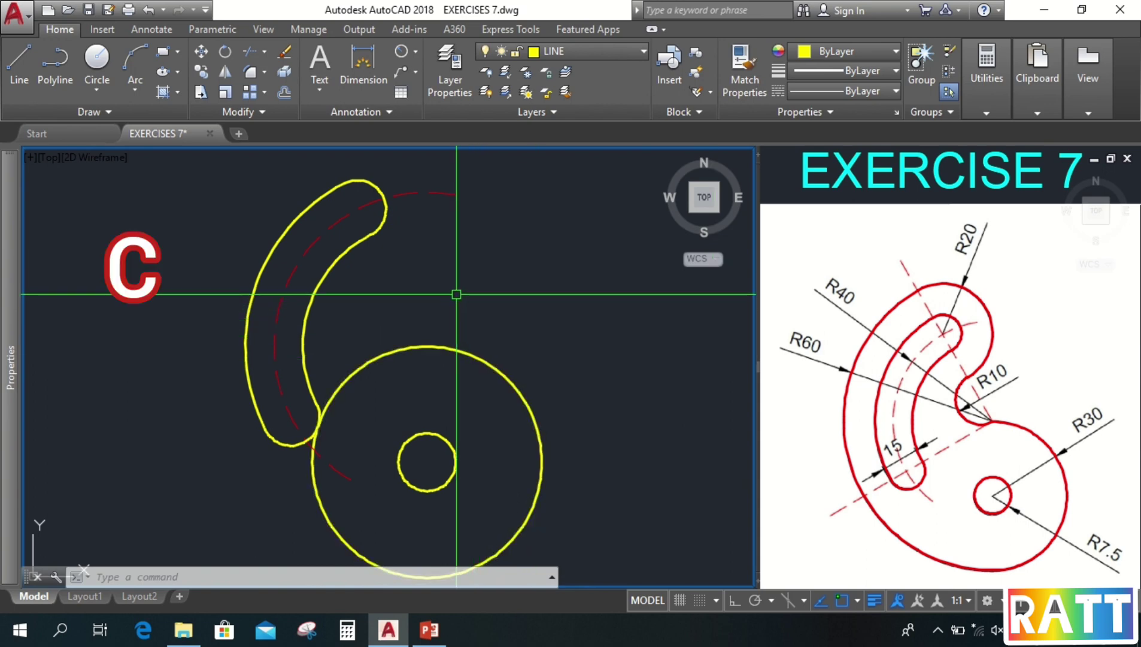
key(Return)
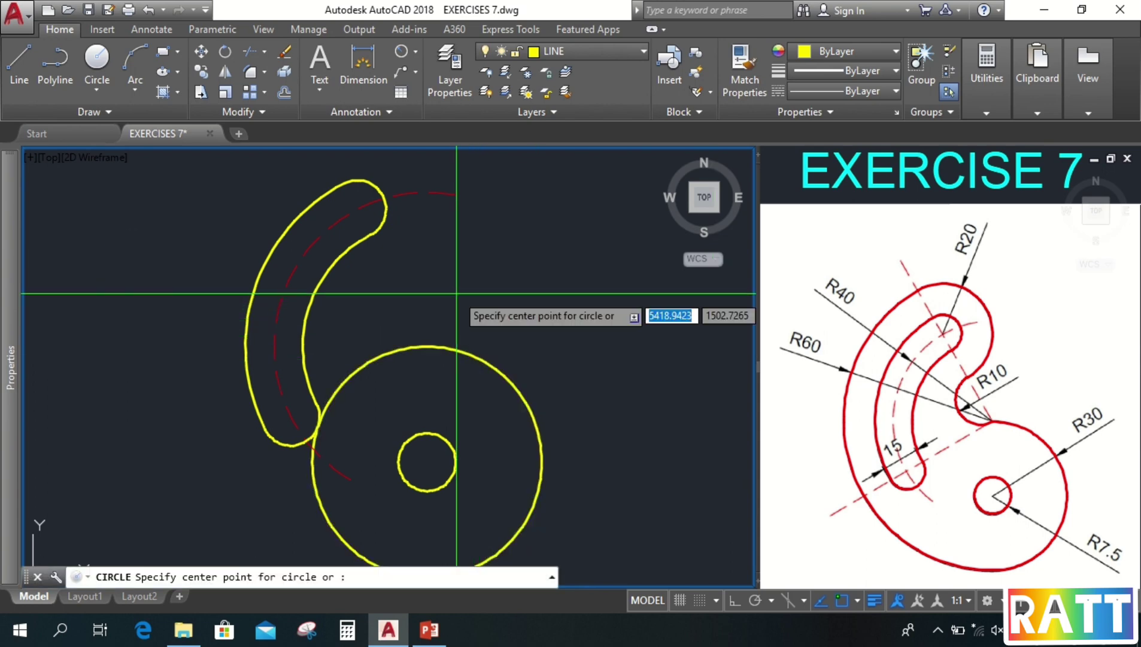
click(357, 208)
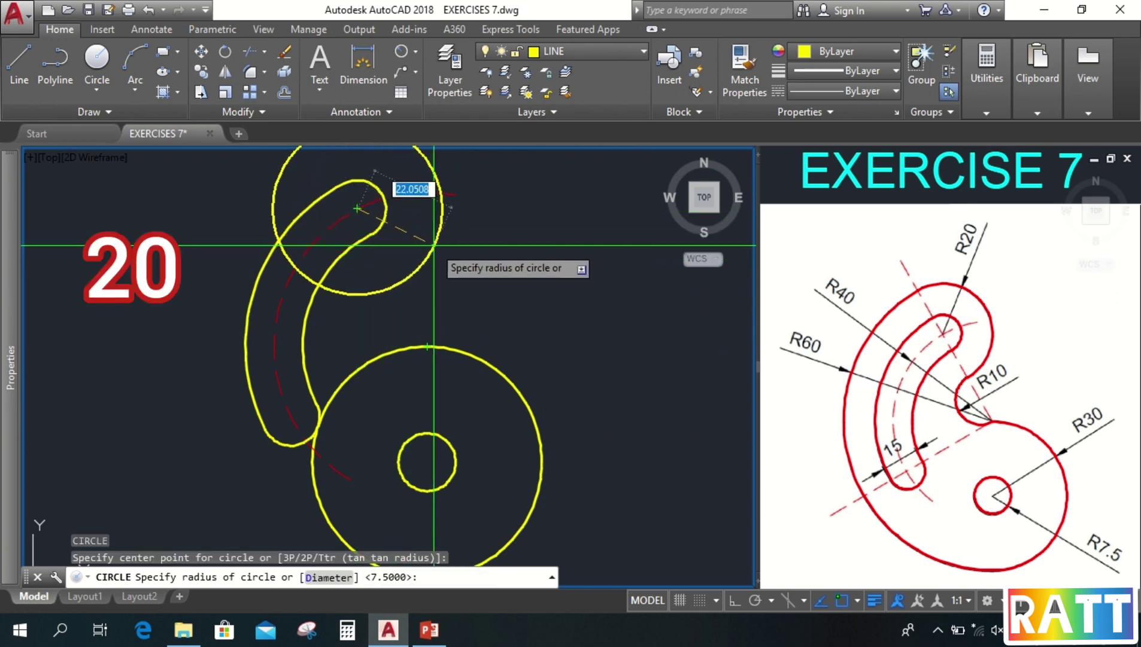
text(20)
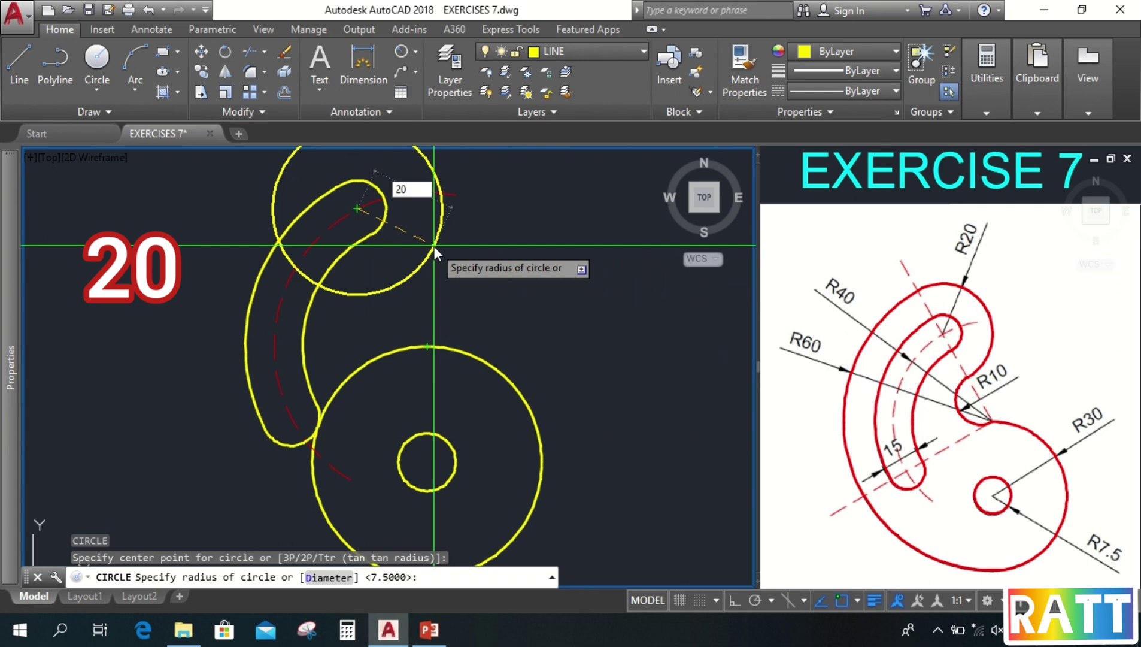
key(Return)
scroll(448, 174, down, 4)
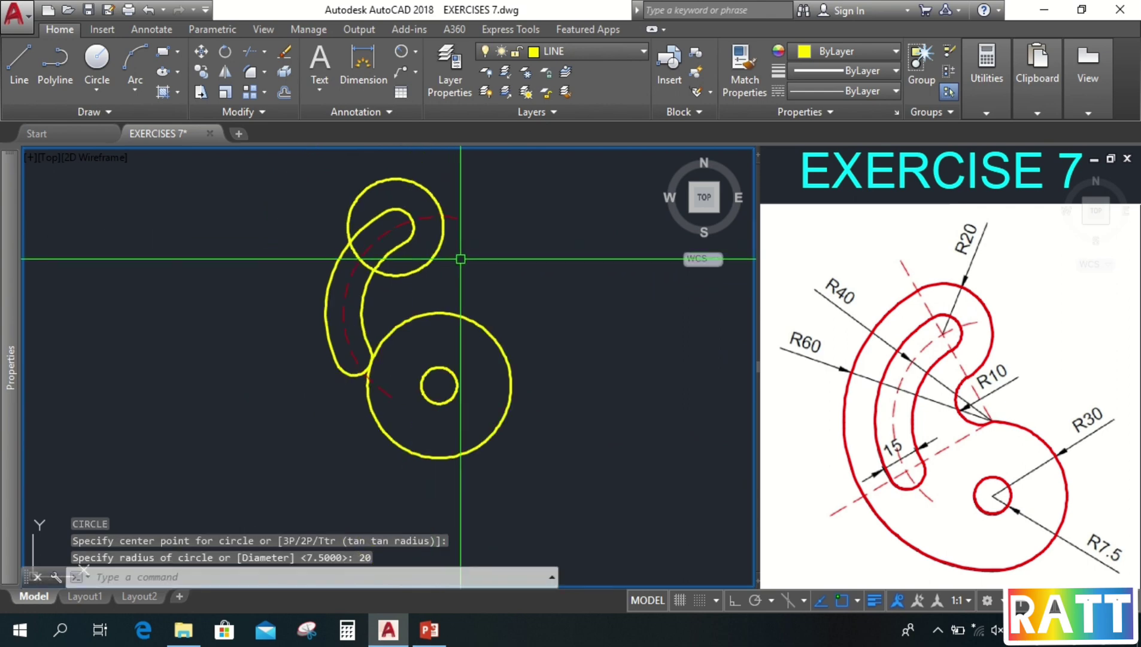
scroll(441, 332, up, 2)
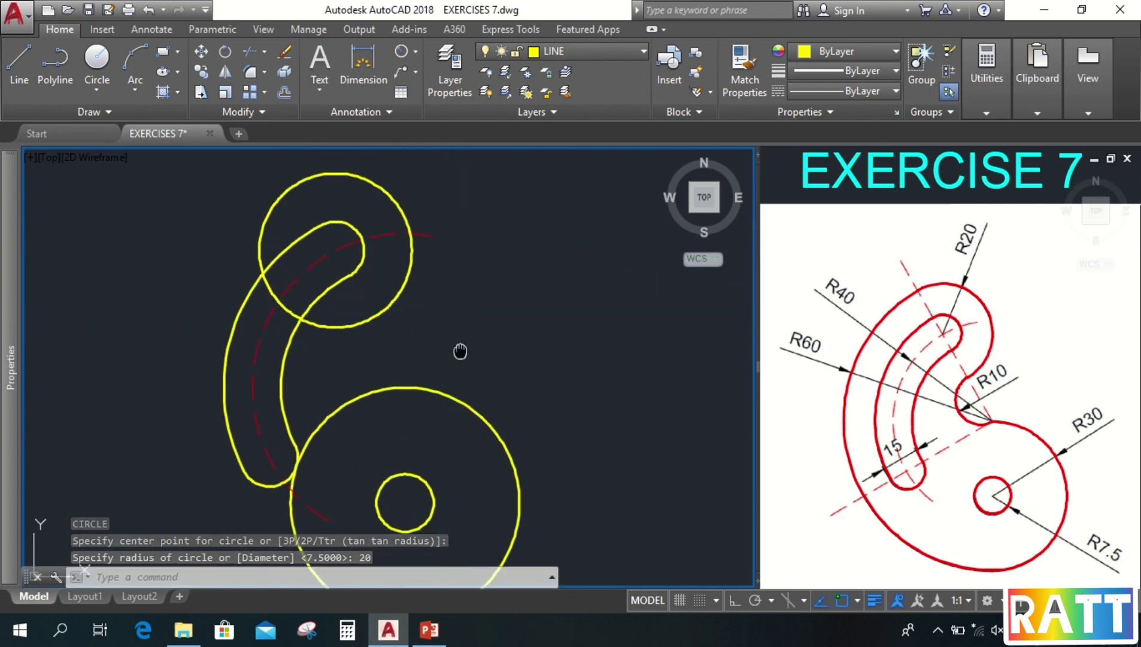
scroll(462, 338, up, 3)
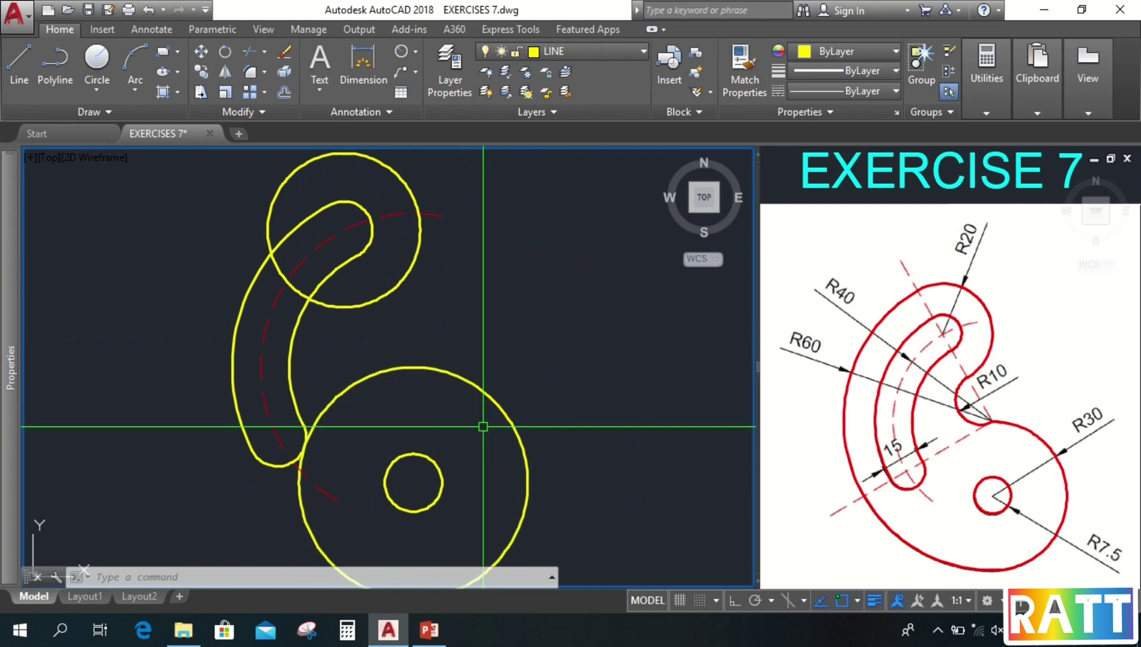
- Draw a line from the top quadrant of the R30 circle to the centre of the slot's lower rounded end
text(l)
key(Return)
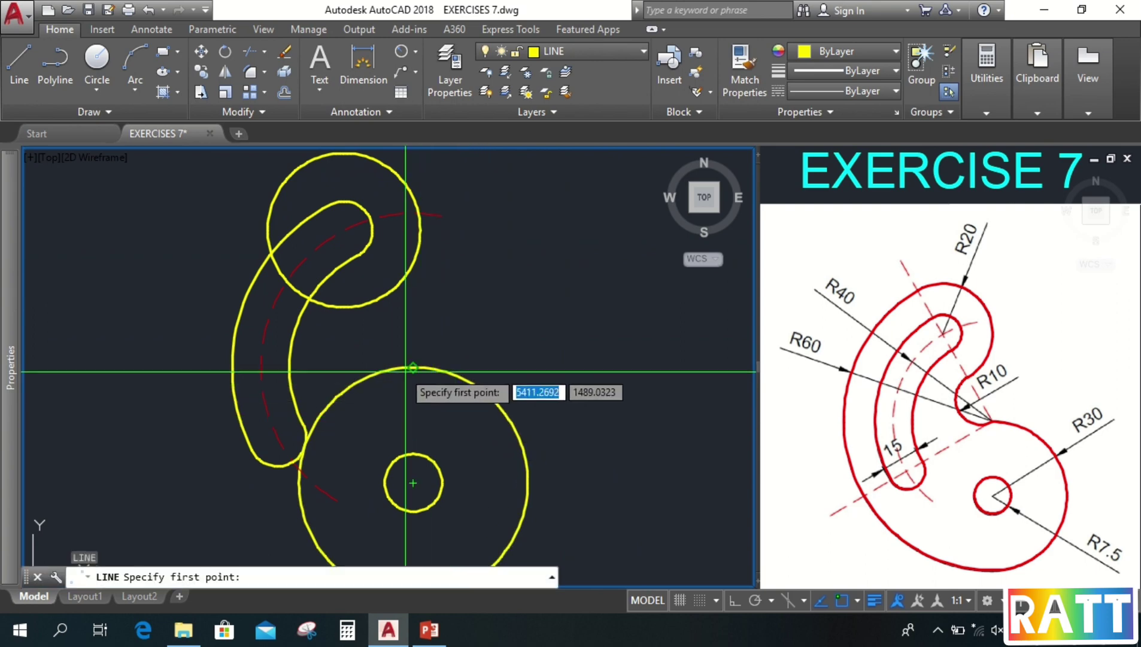
click(413, 368)
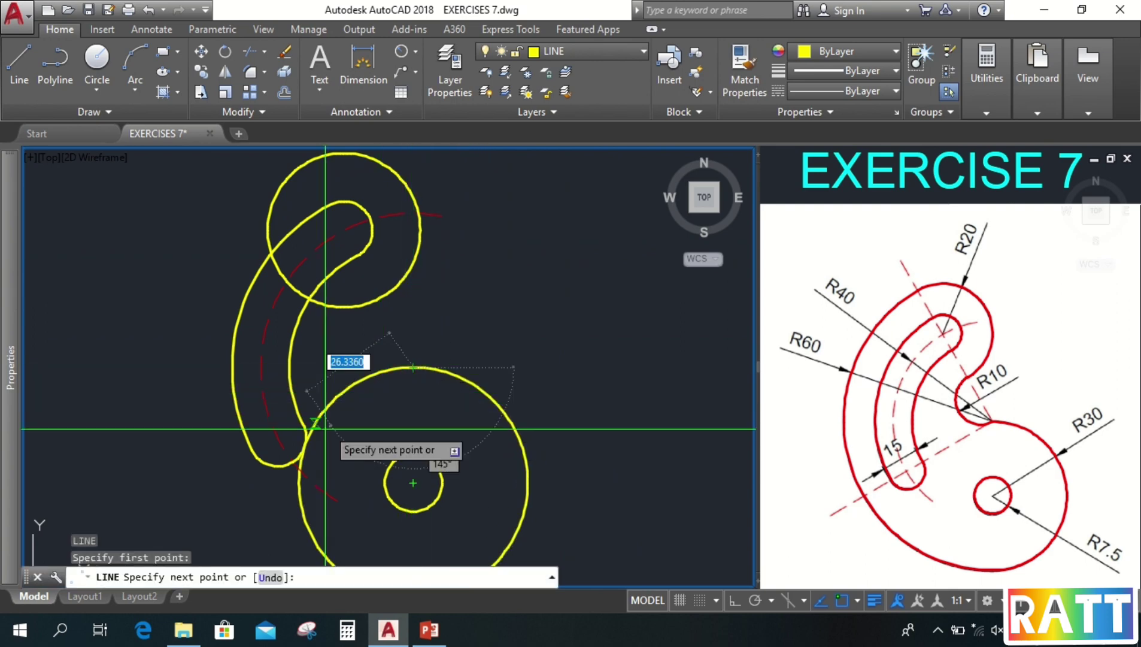
click(281, 432)
key(Return)
- Match the new line's properties to the dashed red R40 centre-line arc
text(ma)
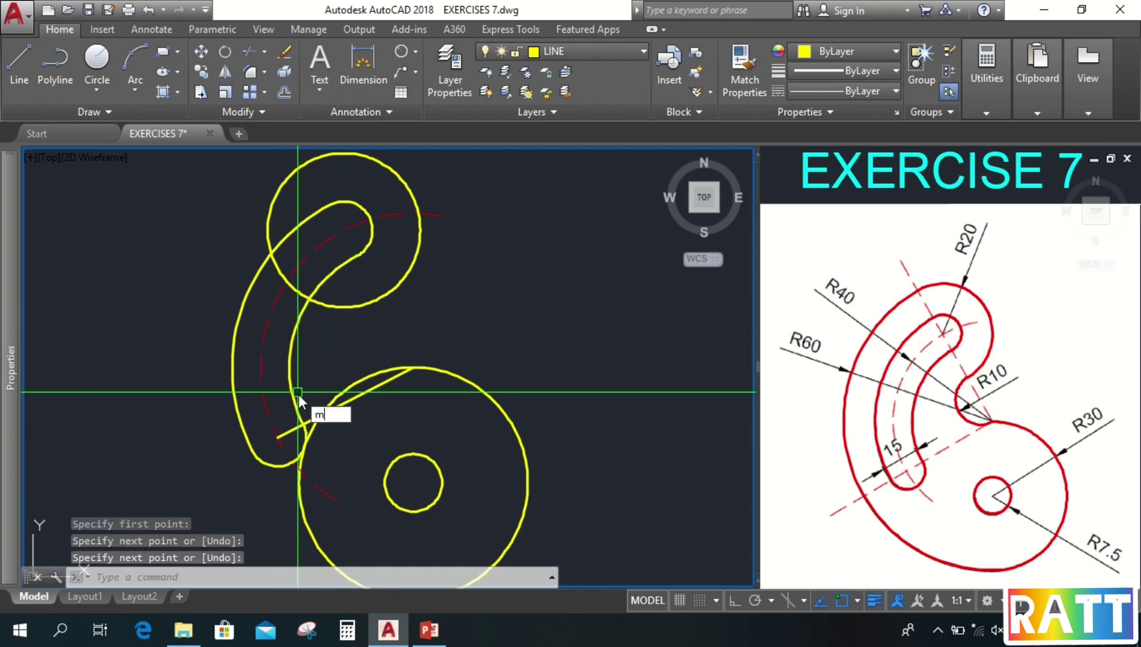
key(Return)
click(268, 400)
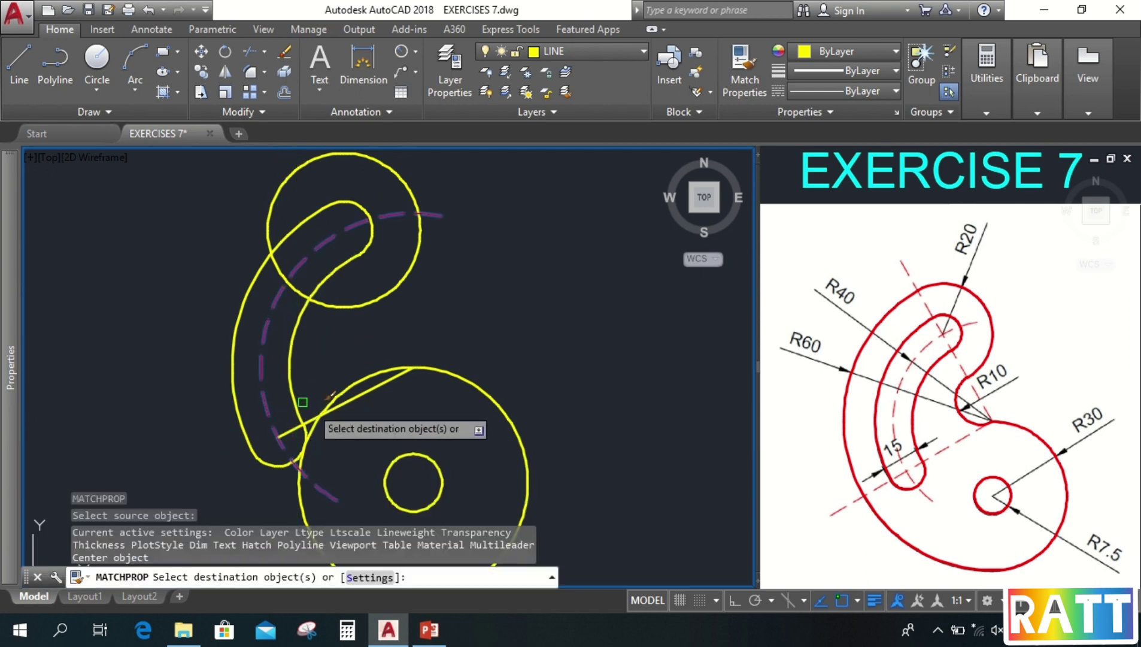
click(366, 391)
key(Return)
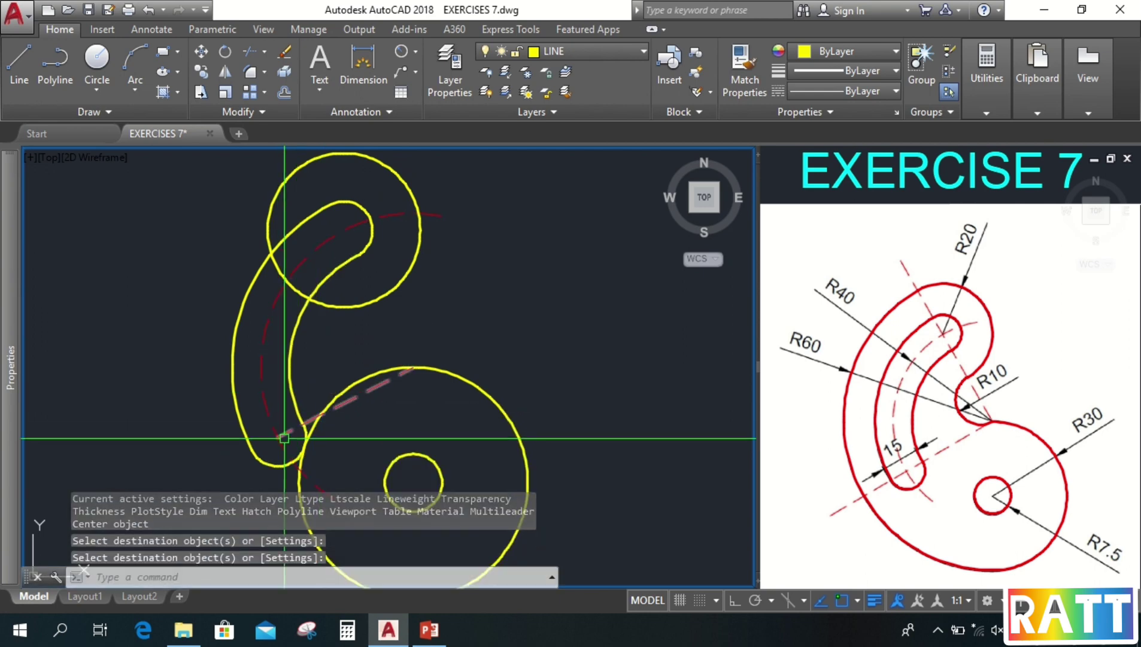
- Stretch the dashed line's lower end past the slot-end centre by half the line's length, moving from its midpoint to its lower endpoint
text(s)
key(Return)
scroll(287, 438, up, 4)
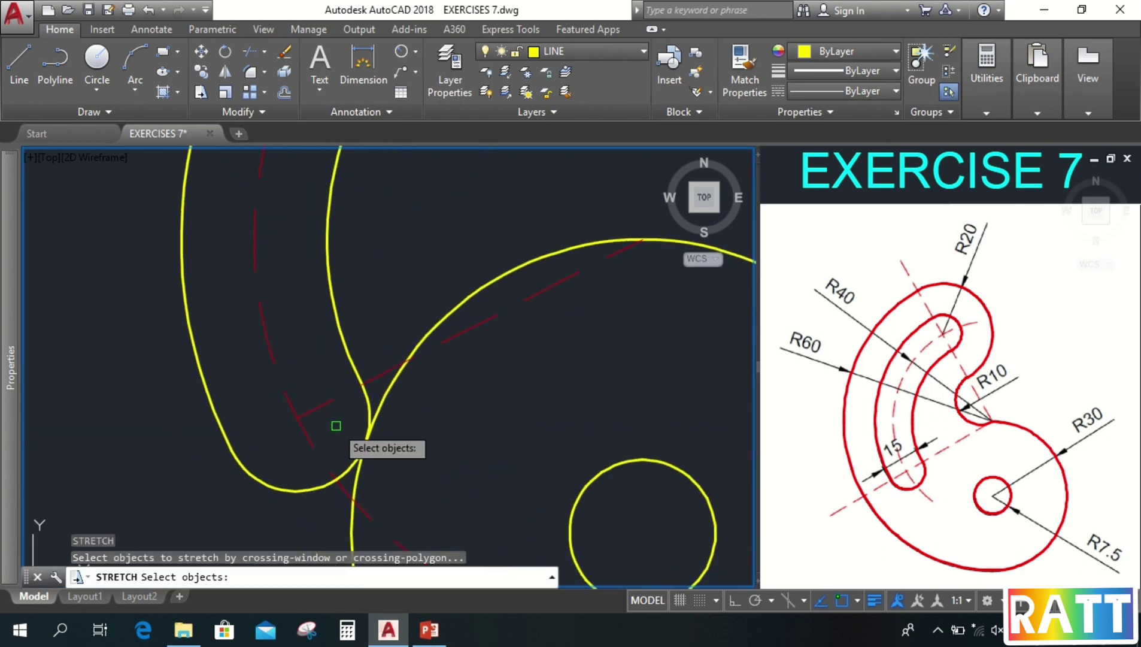
click(336, 426)
click(265, 386)
key(Return)
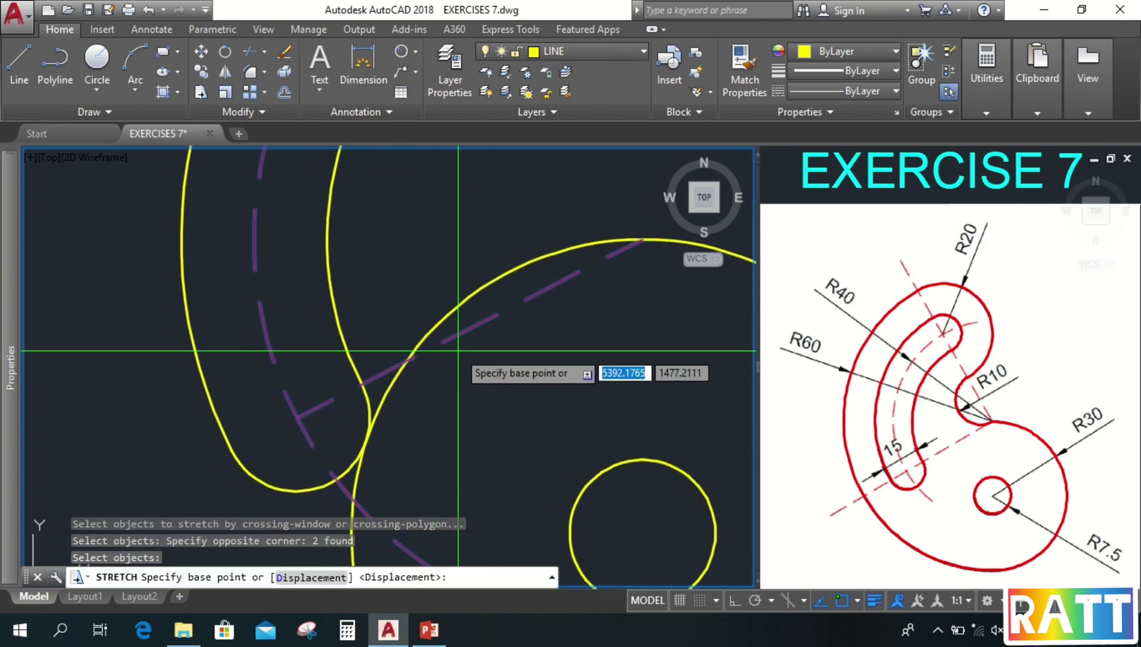
click(475, 329)
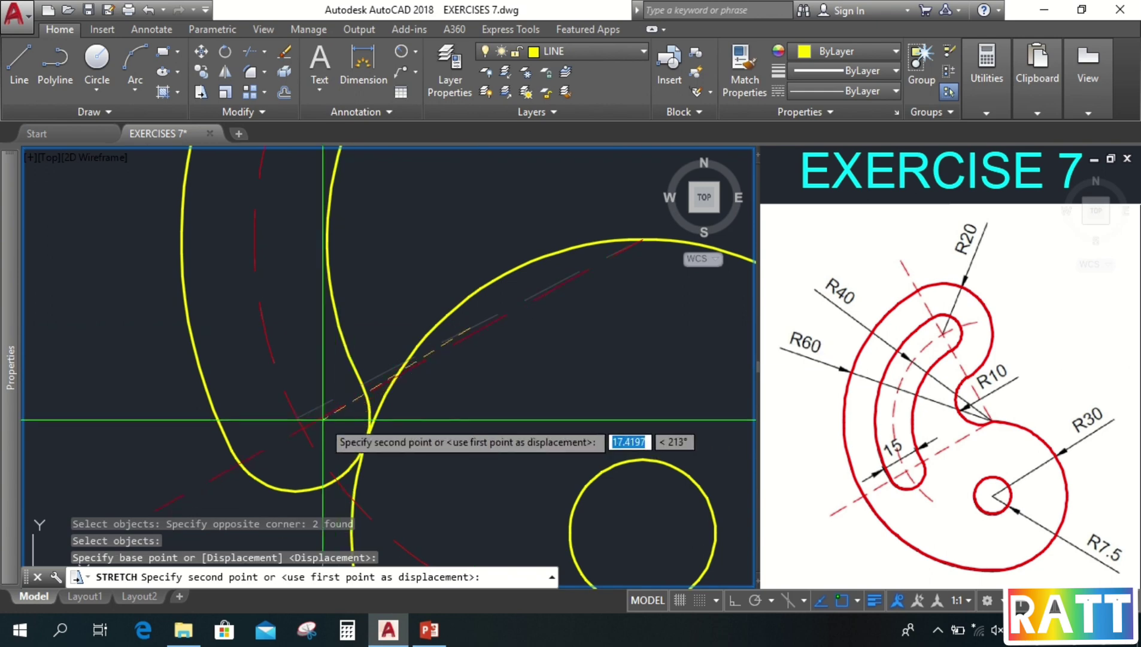
click(298, 418)
scroll(301, 422, down, 4)
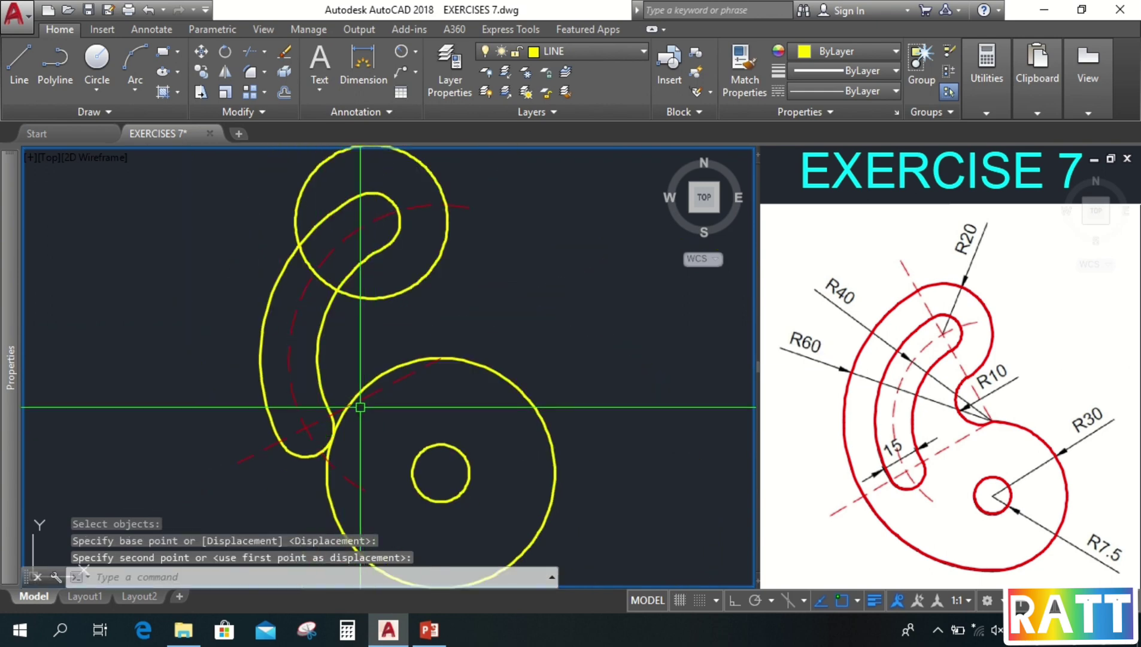
- Rotate a copy of the dashed line by -90 degrees about the top quadrant of the R30 circle
click(371, 394)
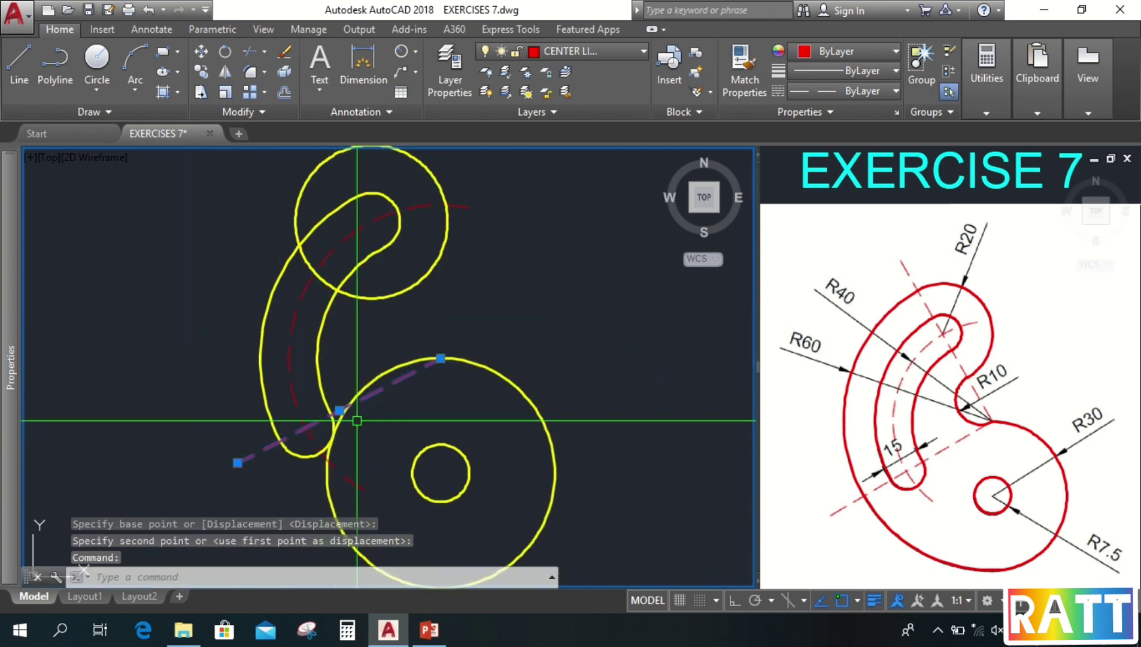
text(ro)
key(Return)
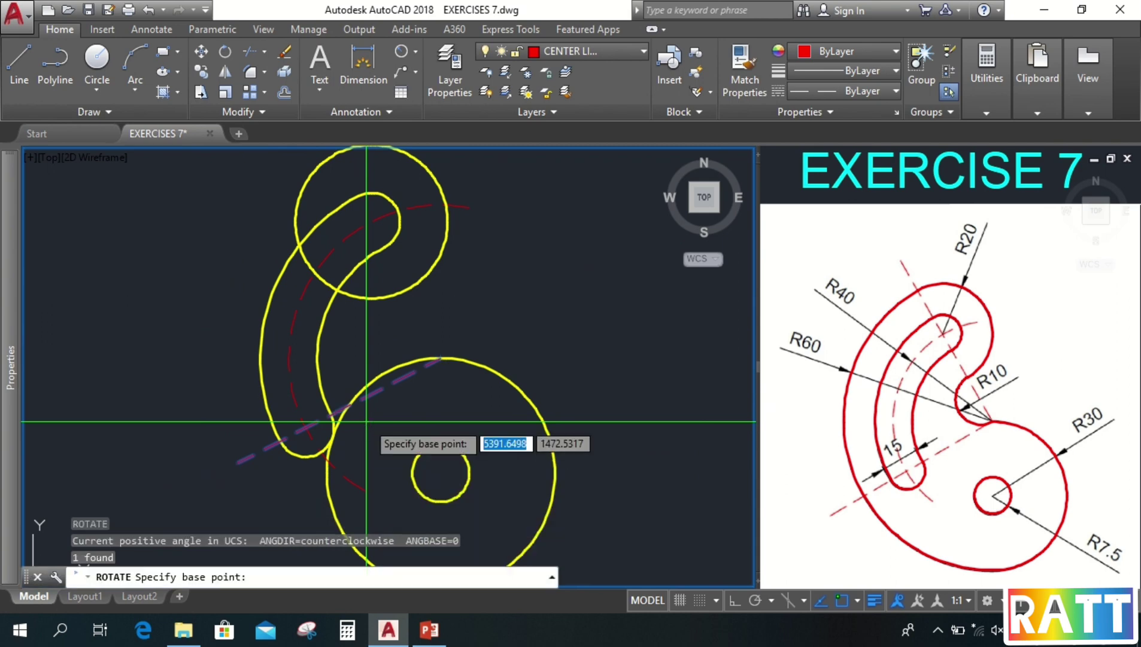
click(441, 358)
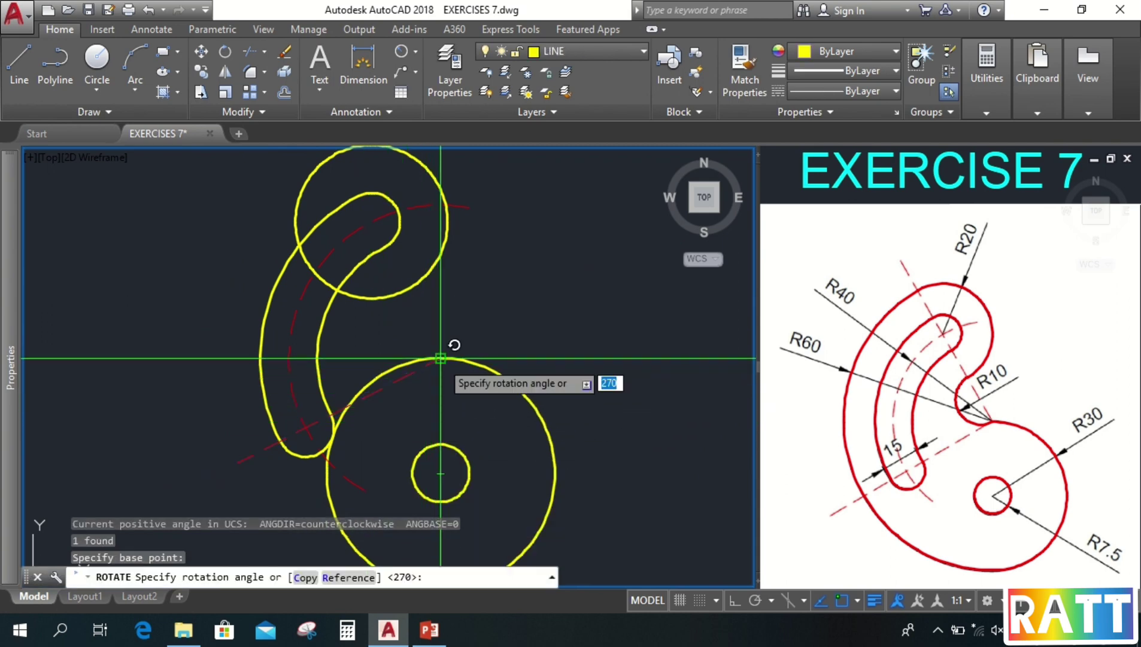
text(c)
key(Return)
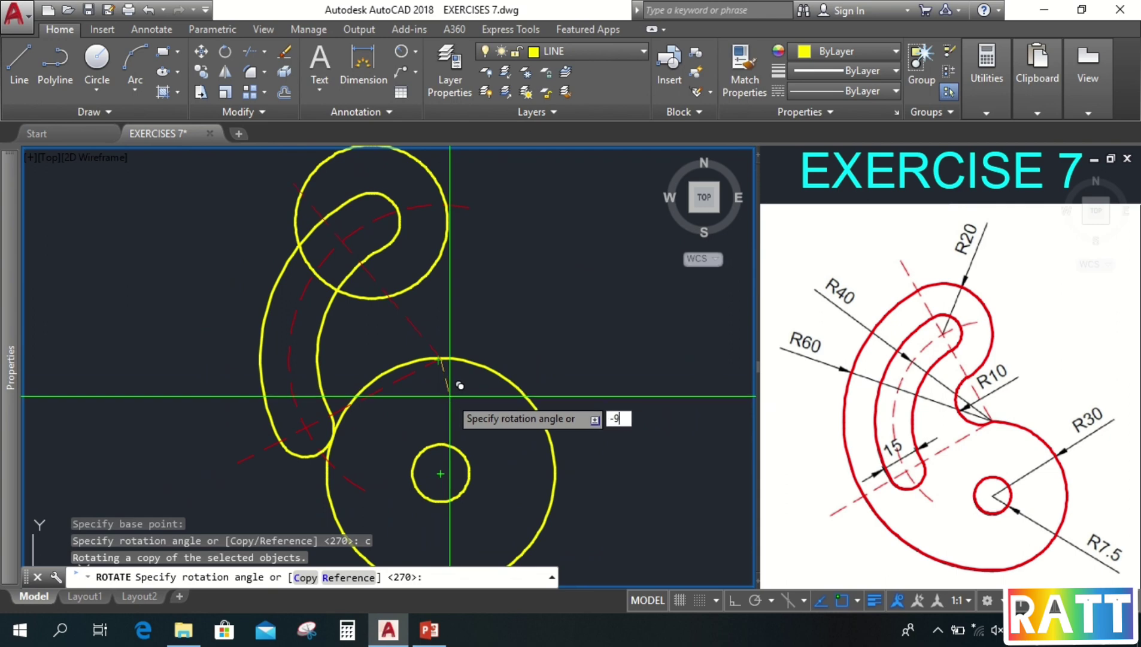
key(Return)
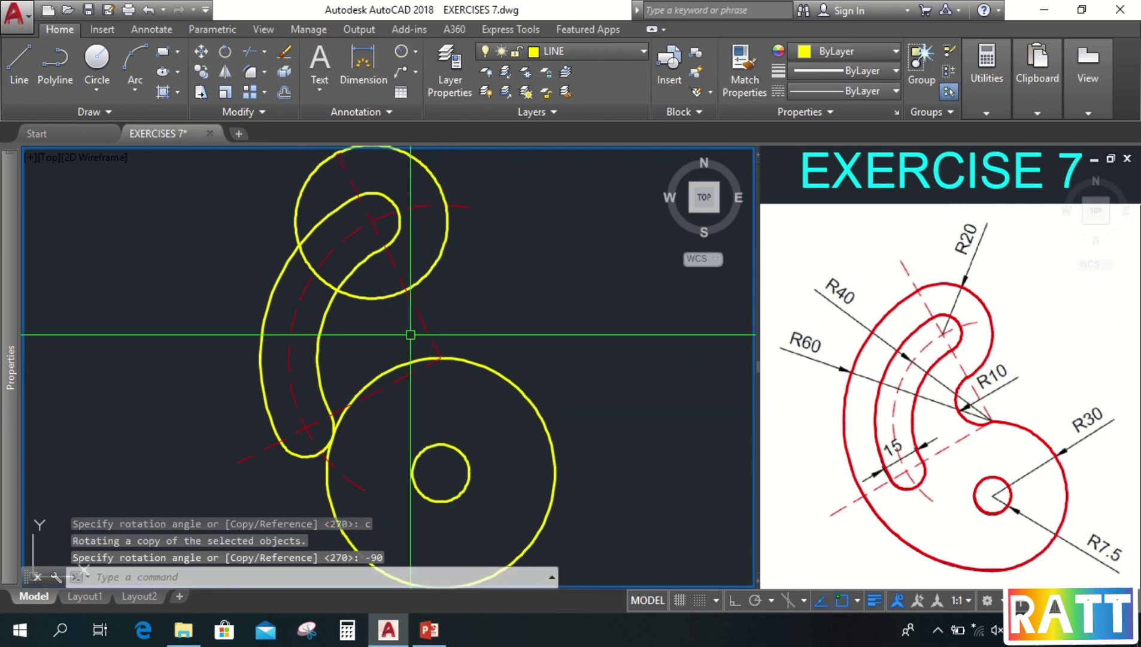
key(Escape)
click(394, 264)
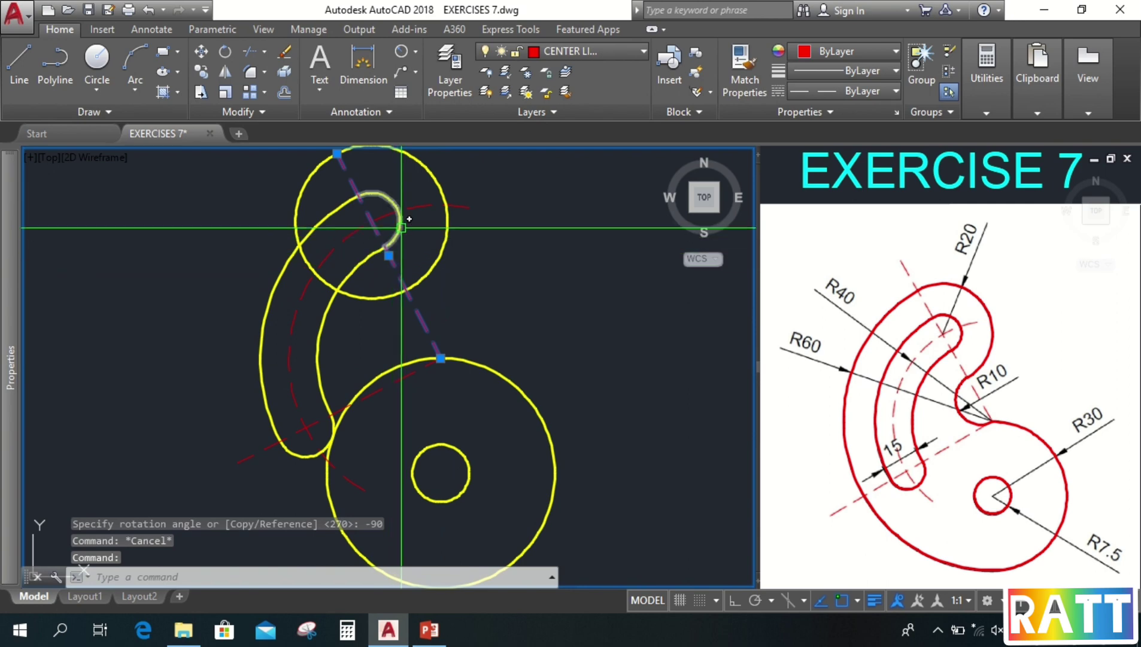
key(Escape)
key(Escape)
scroll(400, 236, down, 4)
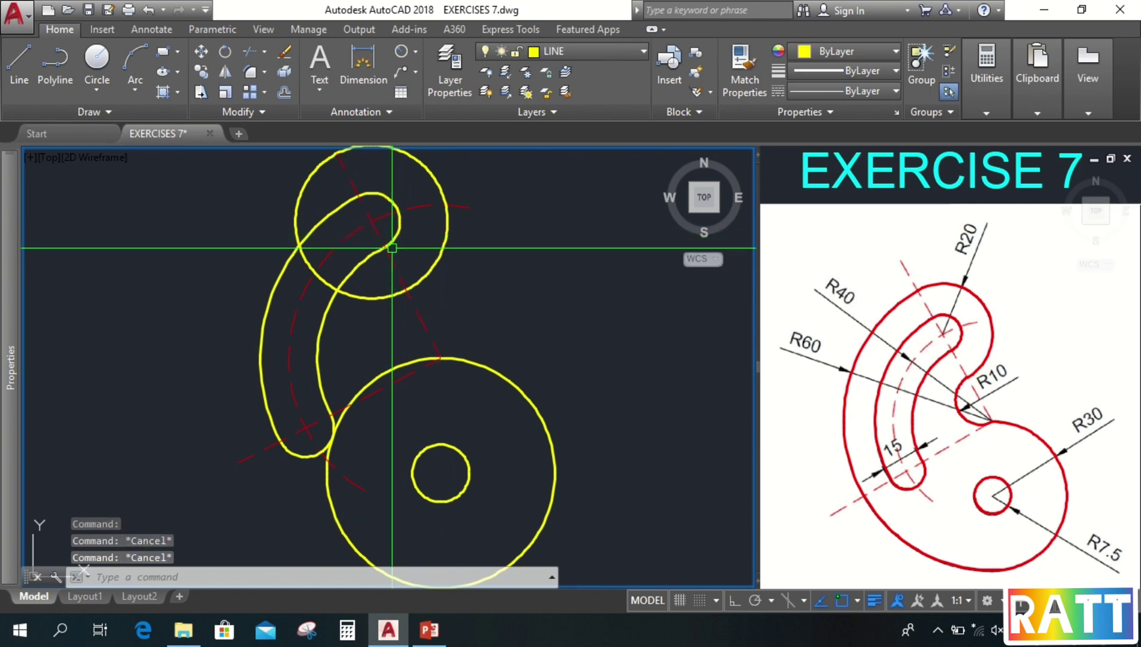
scroll(449, 300, up, 2)
key(Escape)
scroll(480, 346, up, 2)
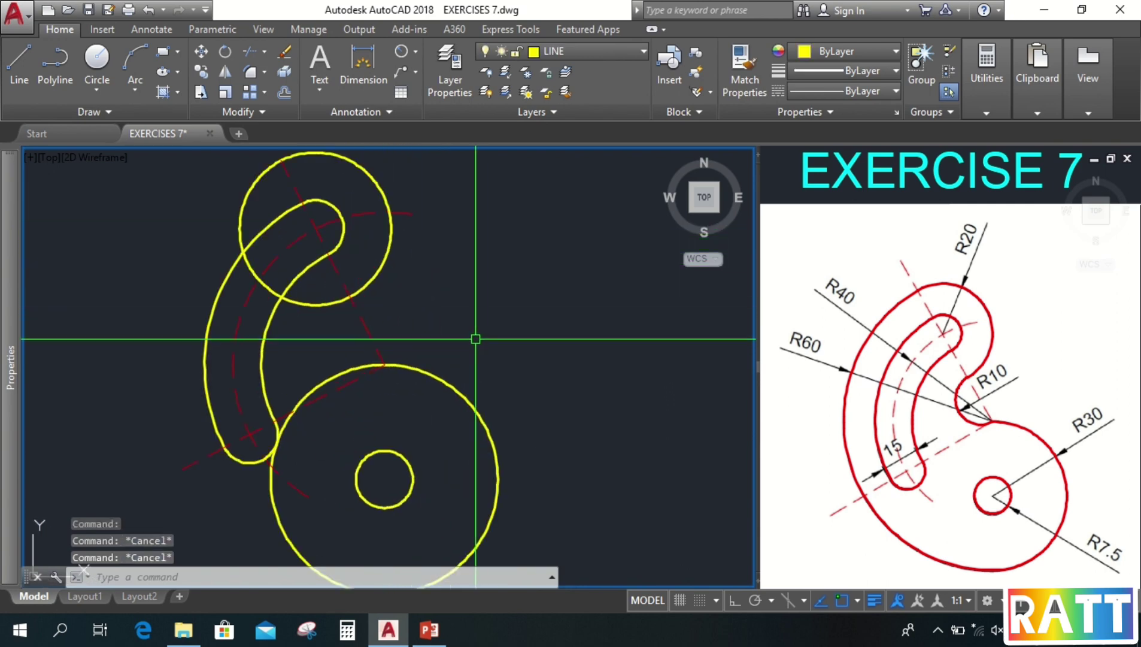
scroll(476, 335, down, 2)
text(z)
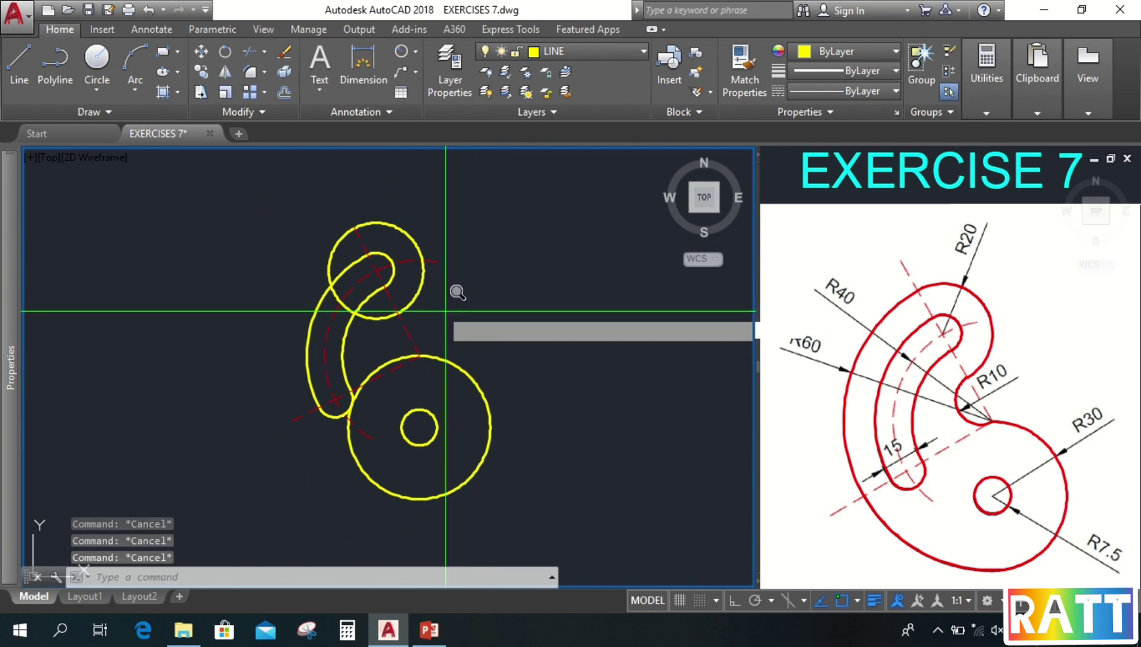
key(Return)
click(265, 206)
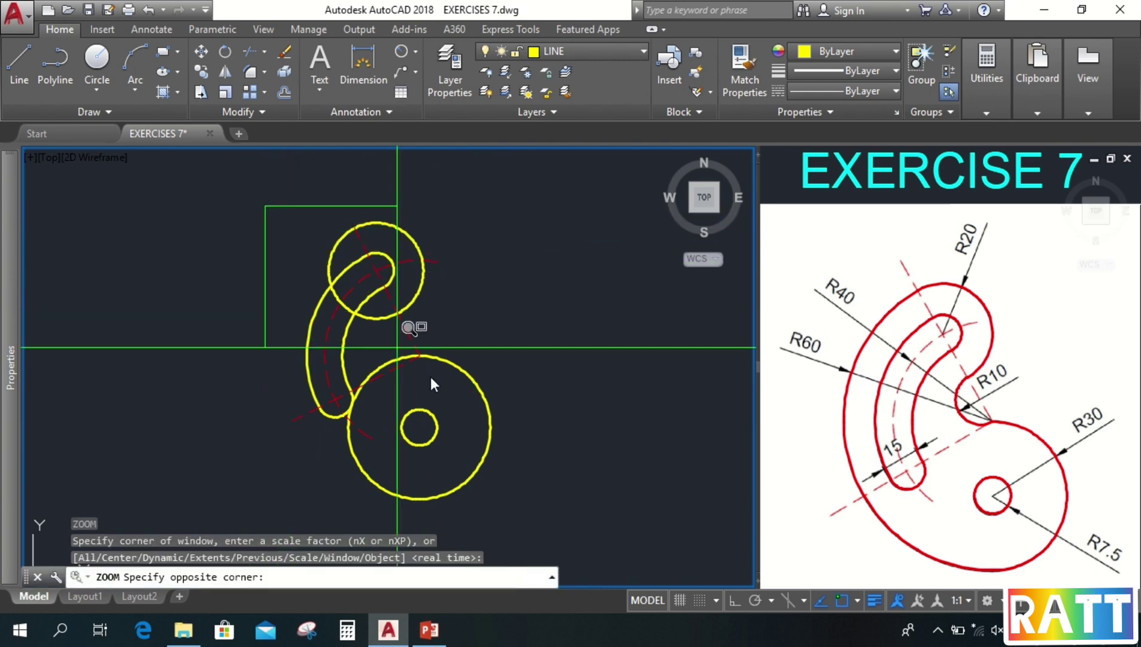
click(518, 503)
key(Escape)
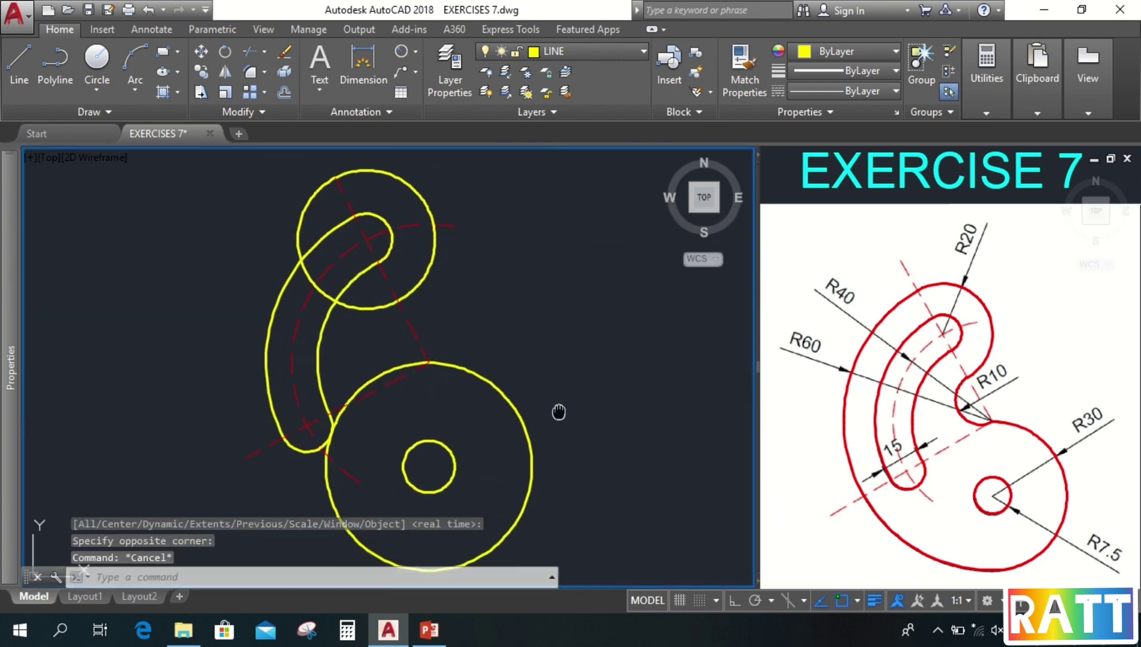
middle_drag(558, 408, 573, 408)
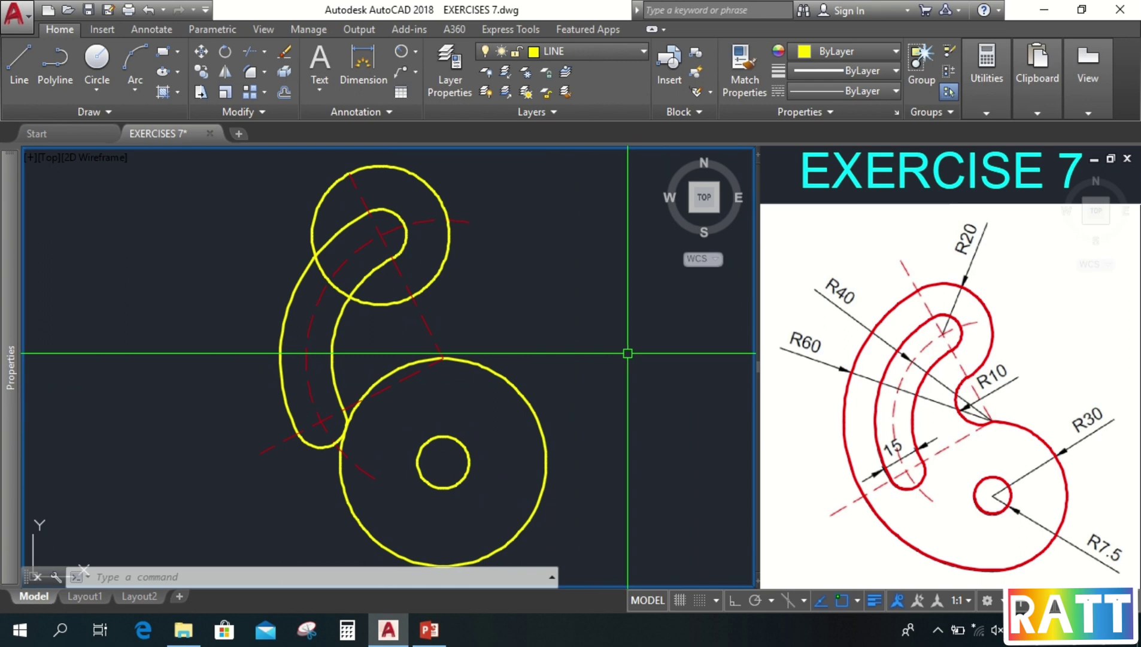
- Draw a two-point circle of diameter 20 from the R30 circle's top quadrant to where the rotated dashed line meets the R20 circle
text(c)
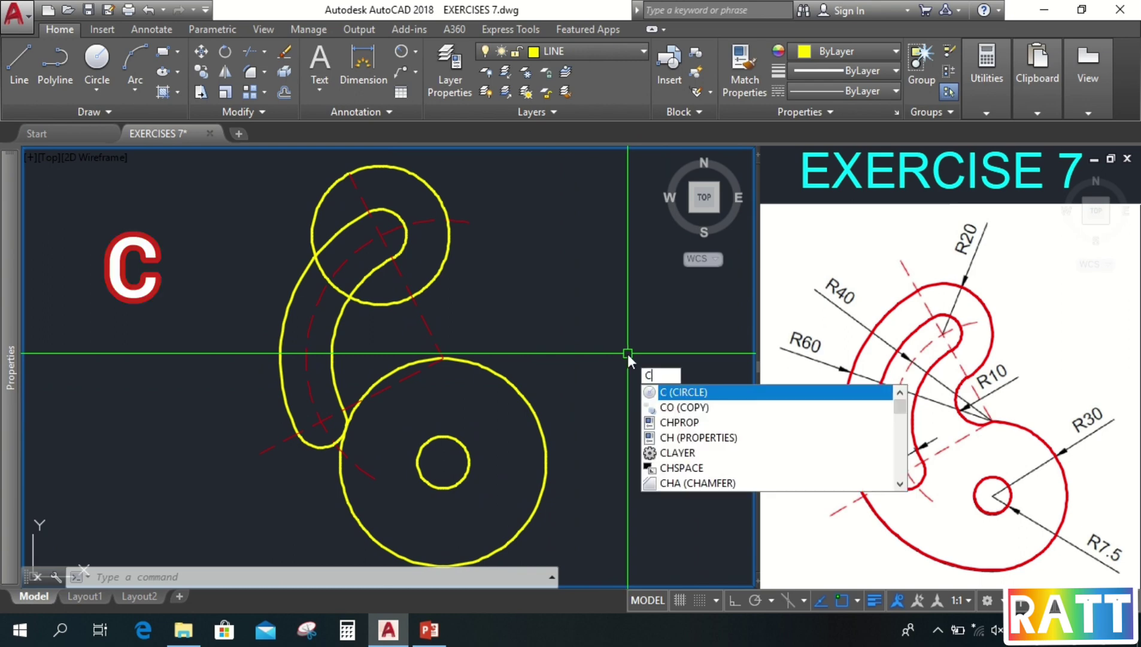
key(Return)
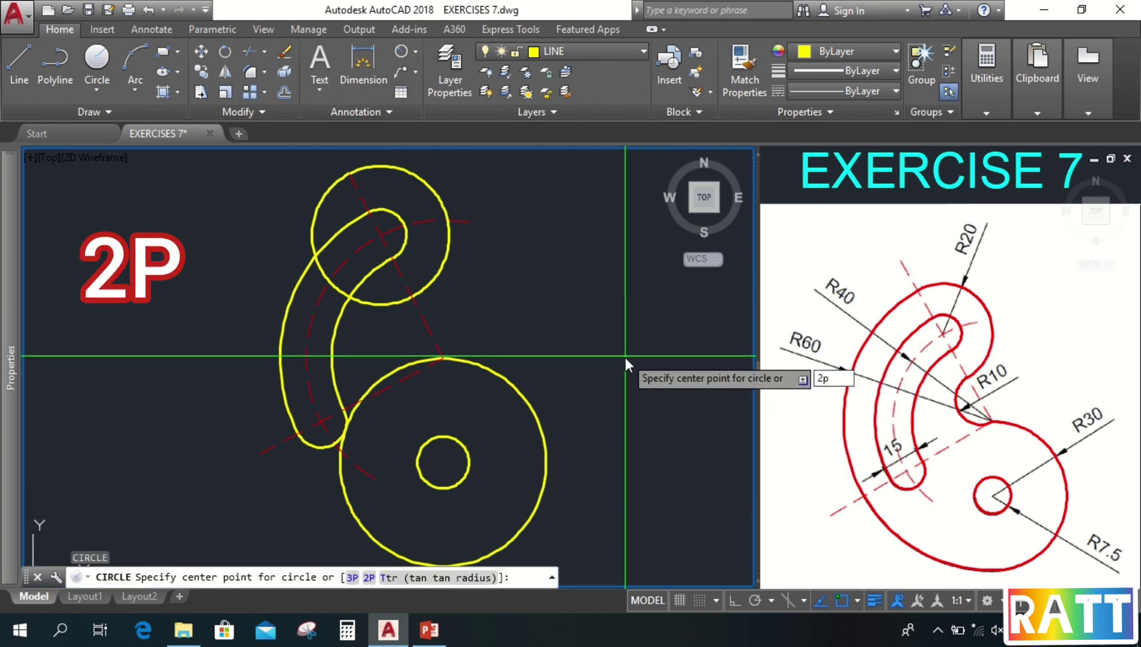
key(Return)
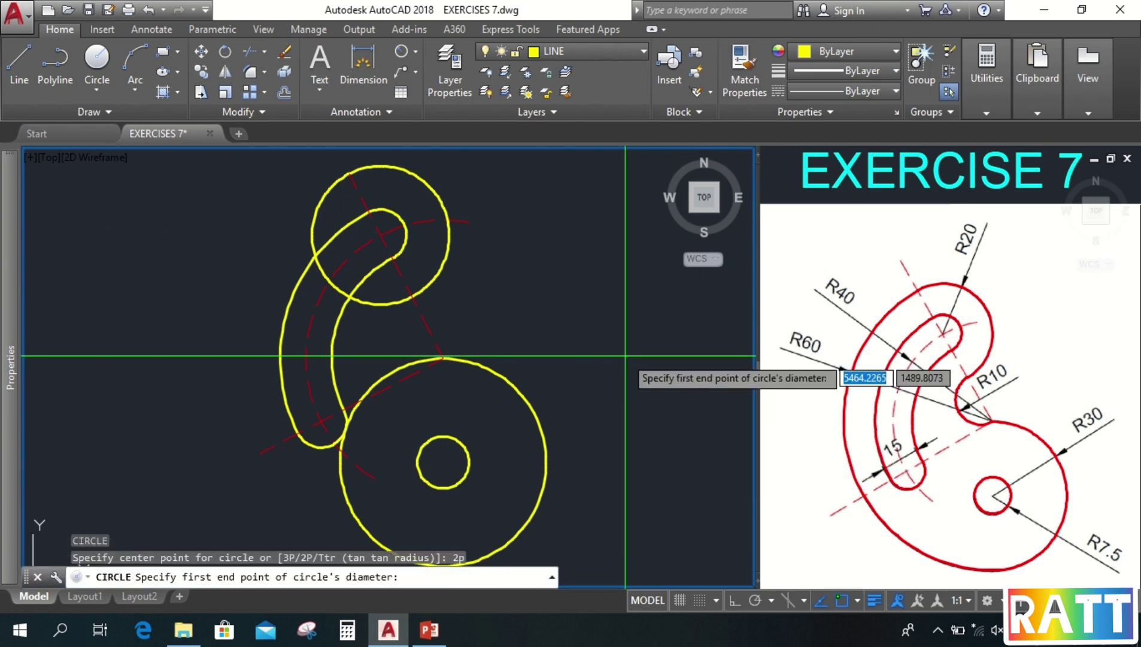
click(443, 359)
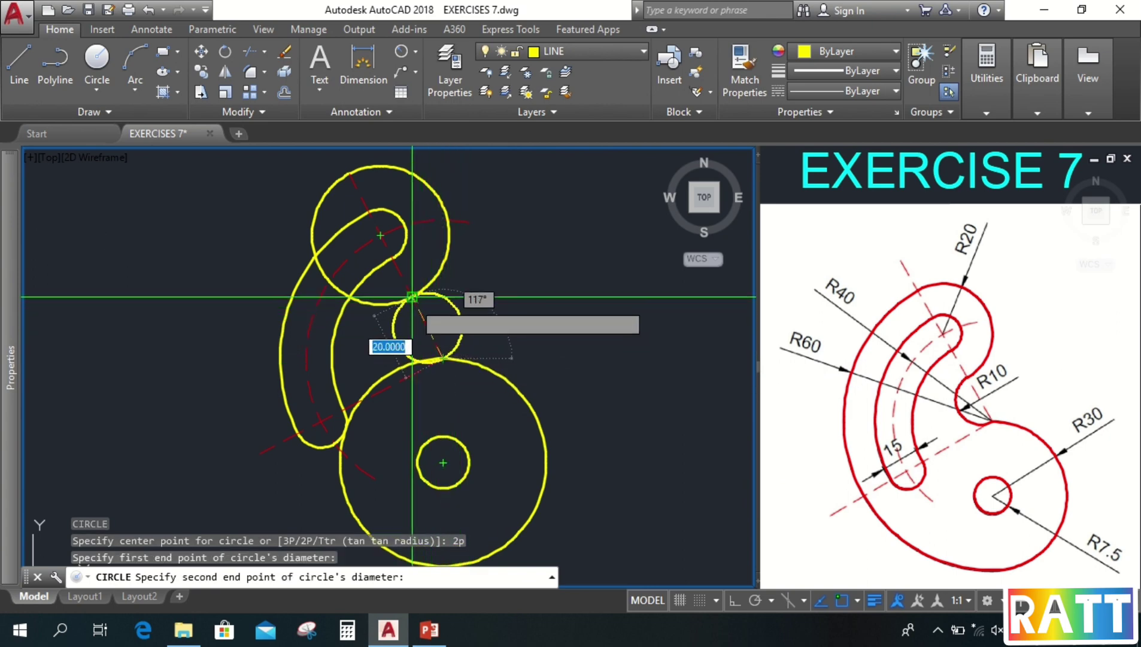
click(412, 297)
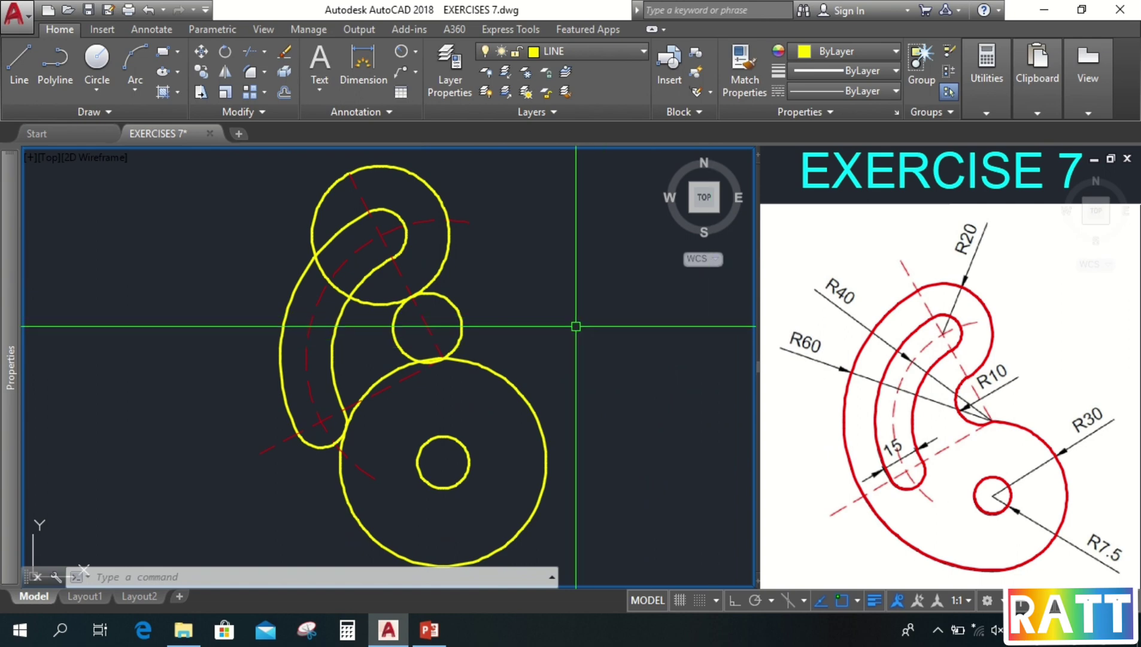
scroll(555, 334, down, 2)
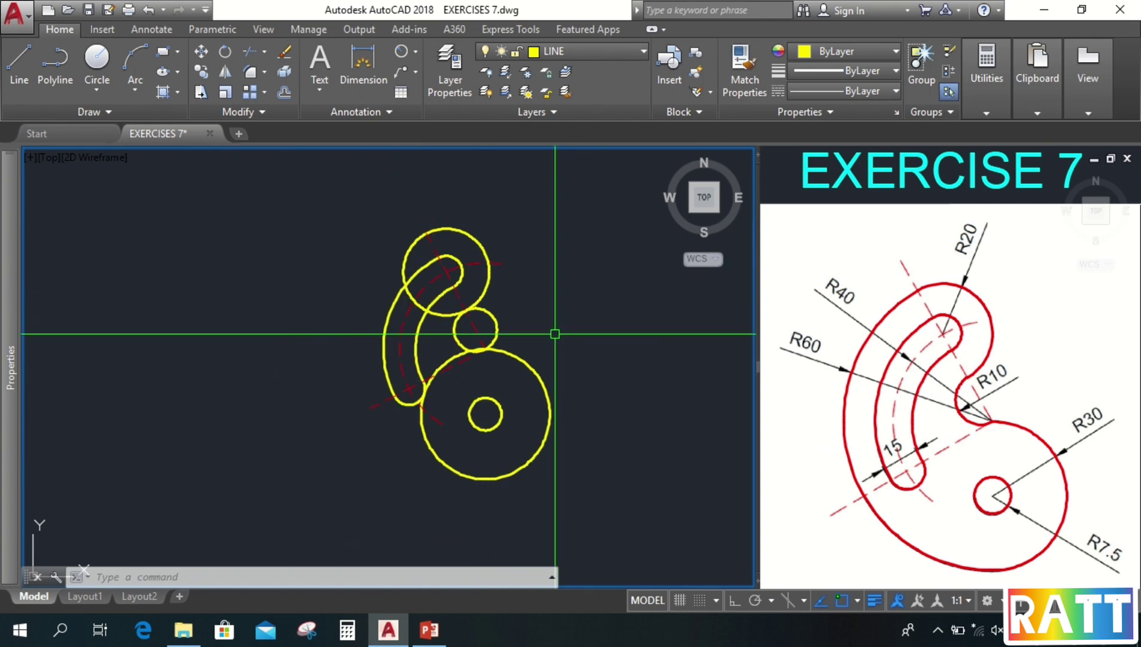
middle_drag(559, 335, 528, 347)
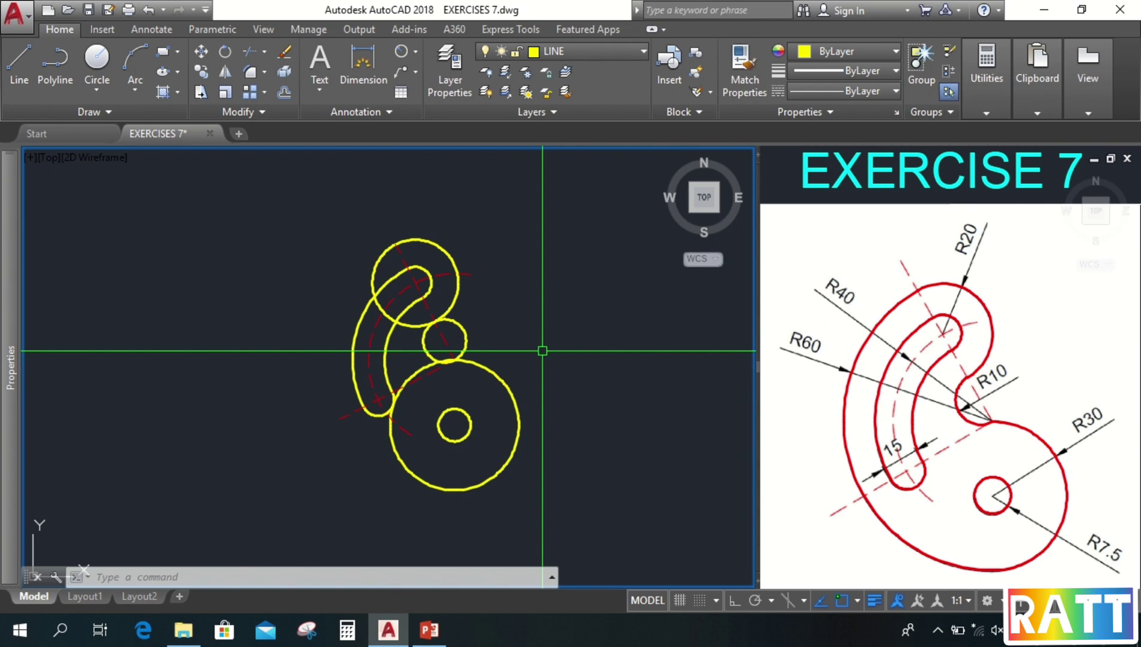
- Draw a tangent-tangent-radius circle of radius 60 enclosing and touching the upper R20 circle and the lower R30 circle
text(c)
key(Return)
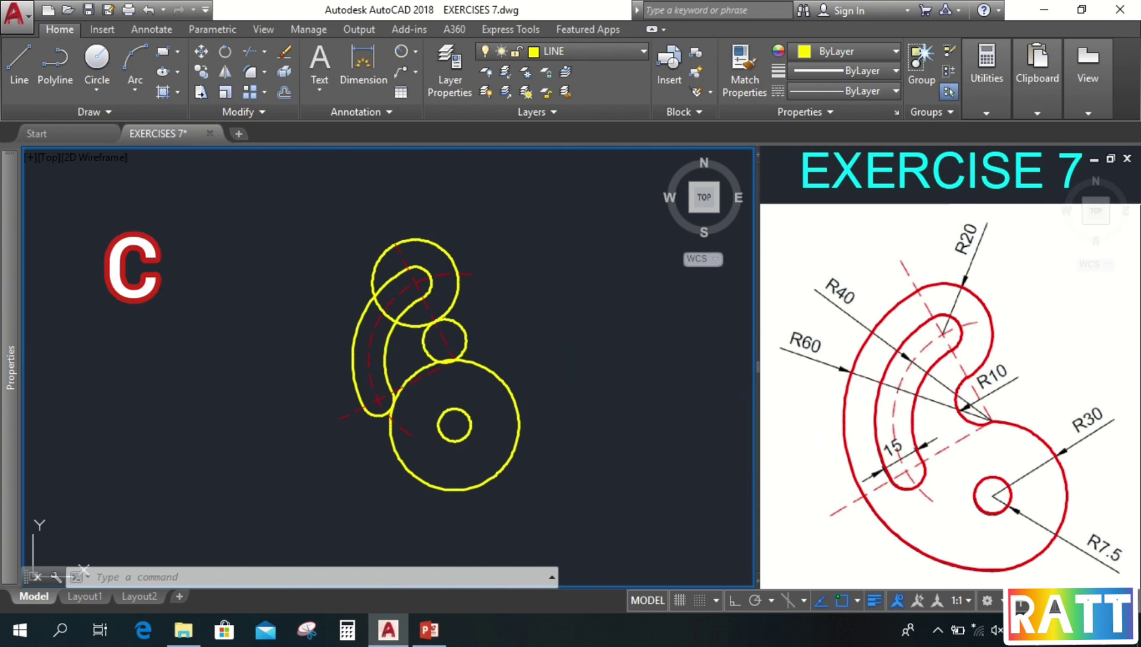
text(ttr)
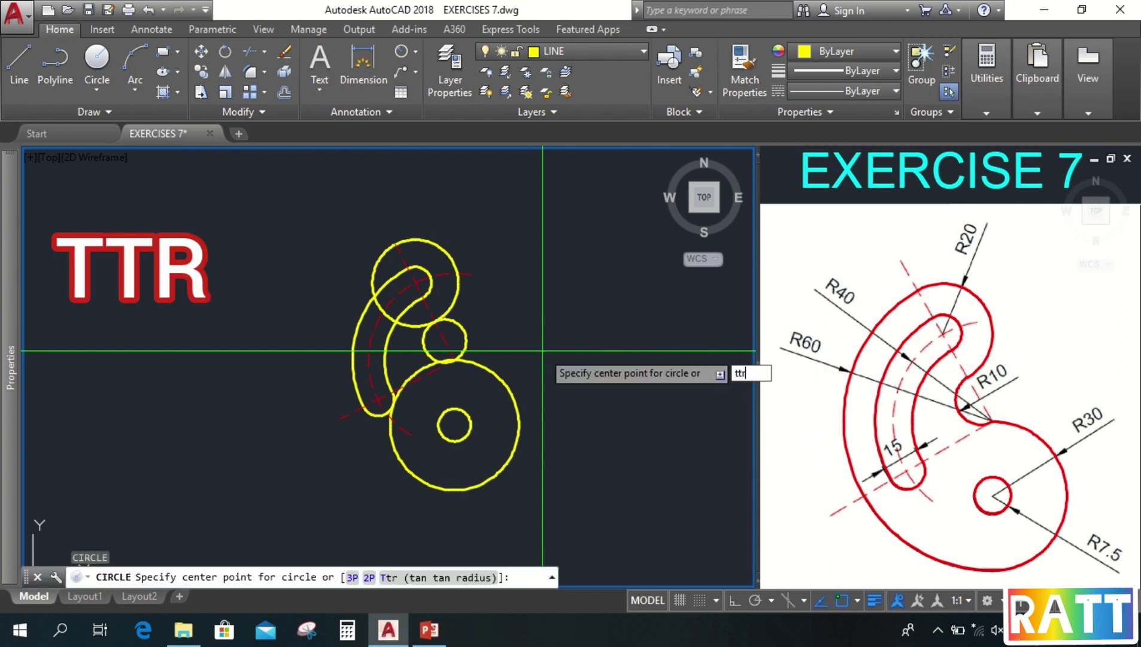
key(Return)
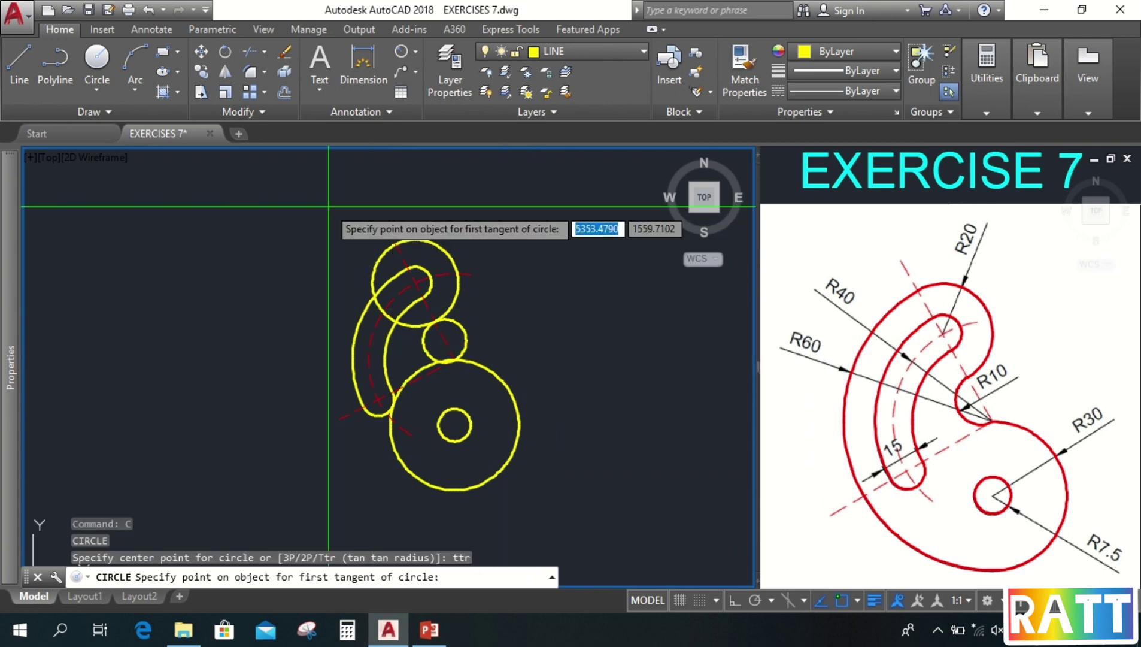
click(403, 235)
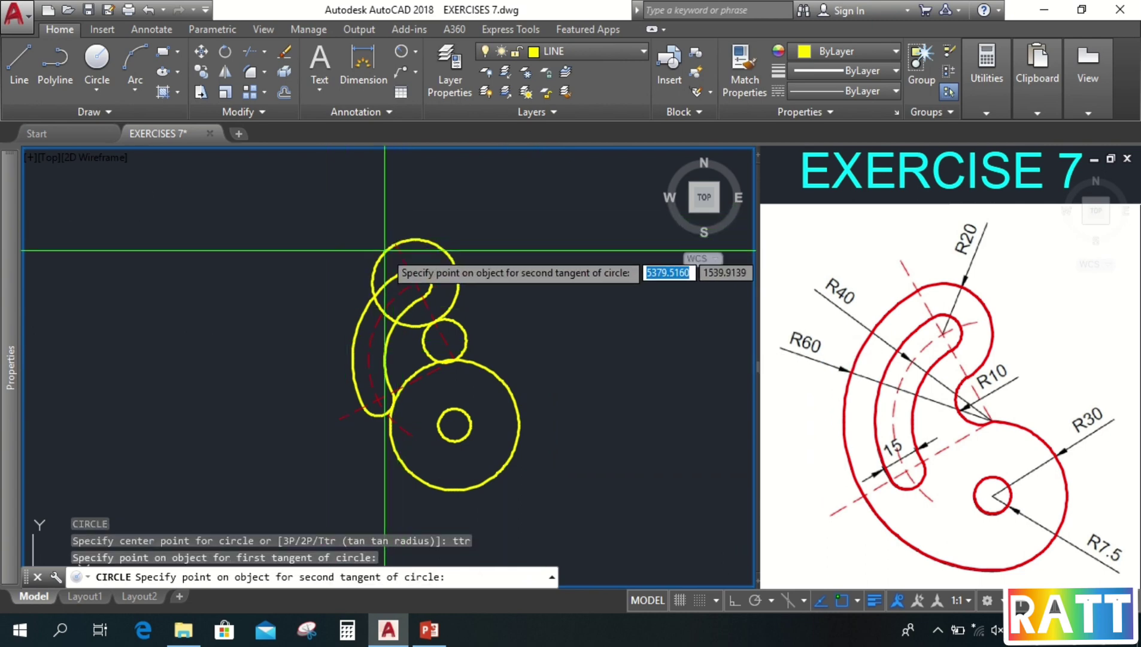
click(401, 475)
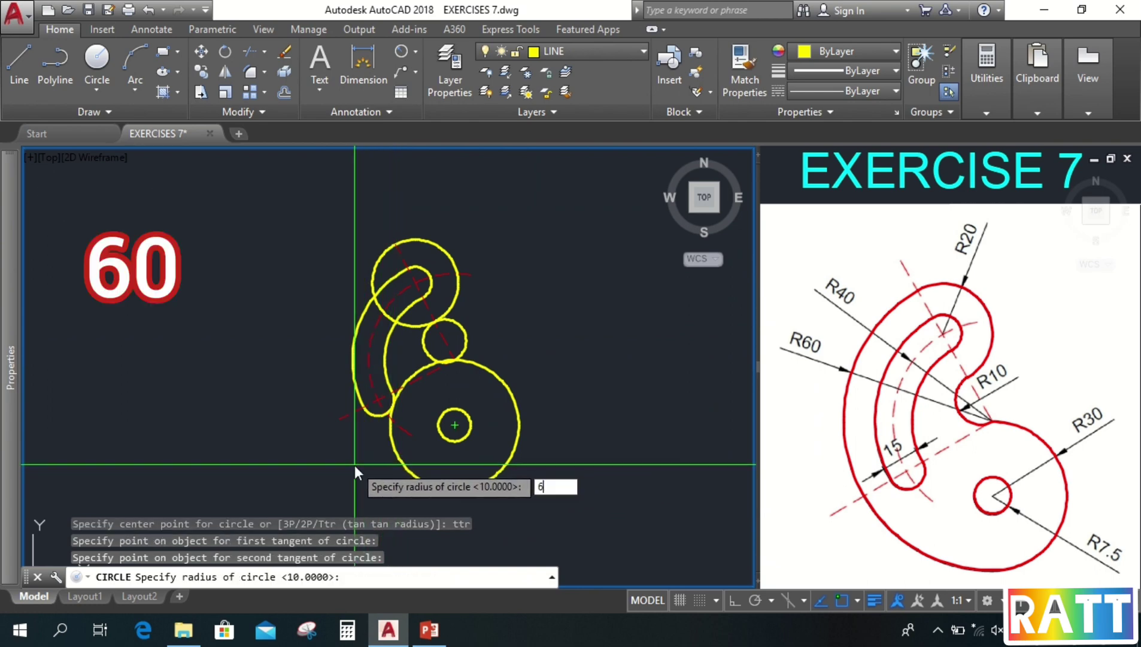
key(Return)
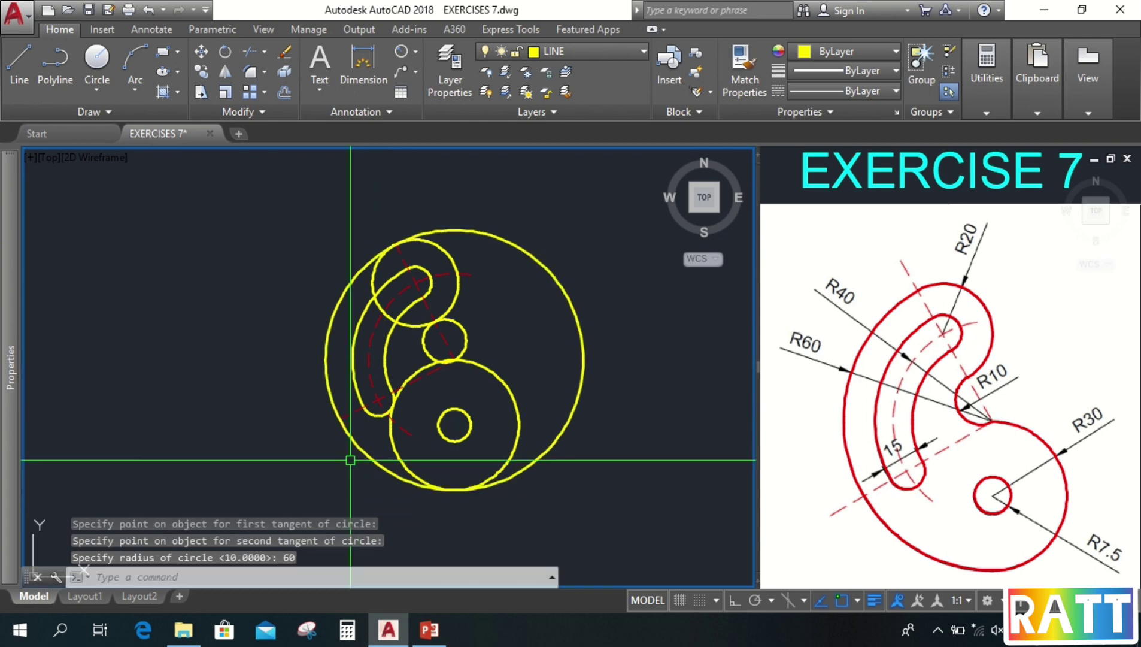
- Trim away the right-hand part of the R60 circle, using the R20 and R30 circles as cutting edges
scroll(546, 364, up, 3)
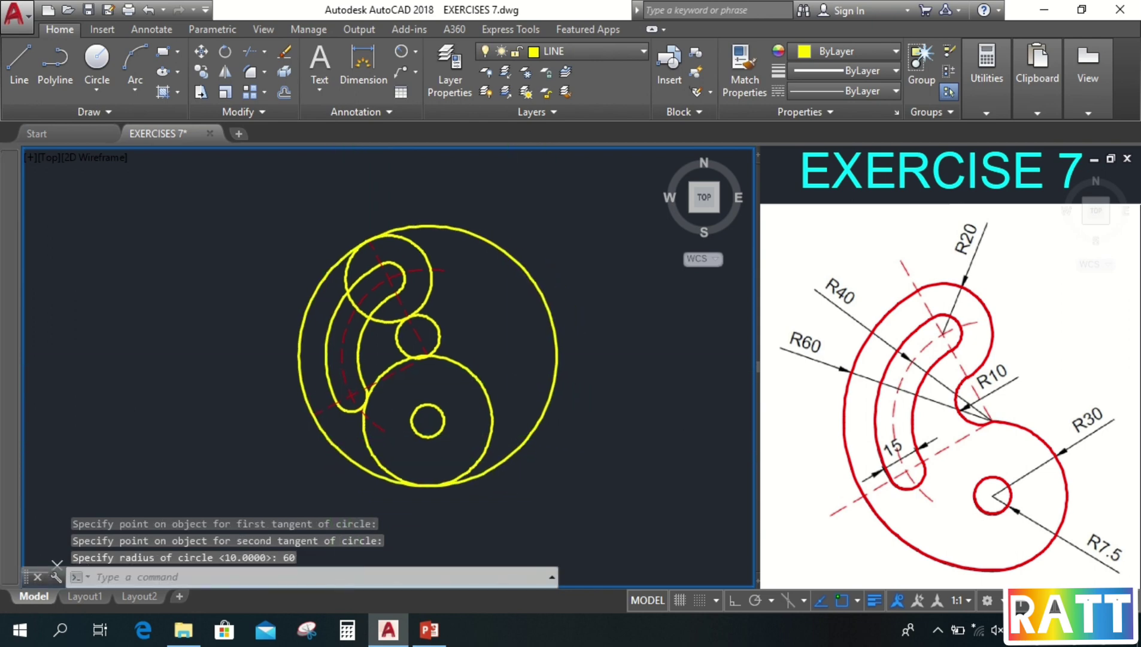
middle_drag(527, 362, 579, 376)
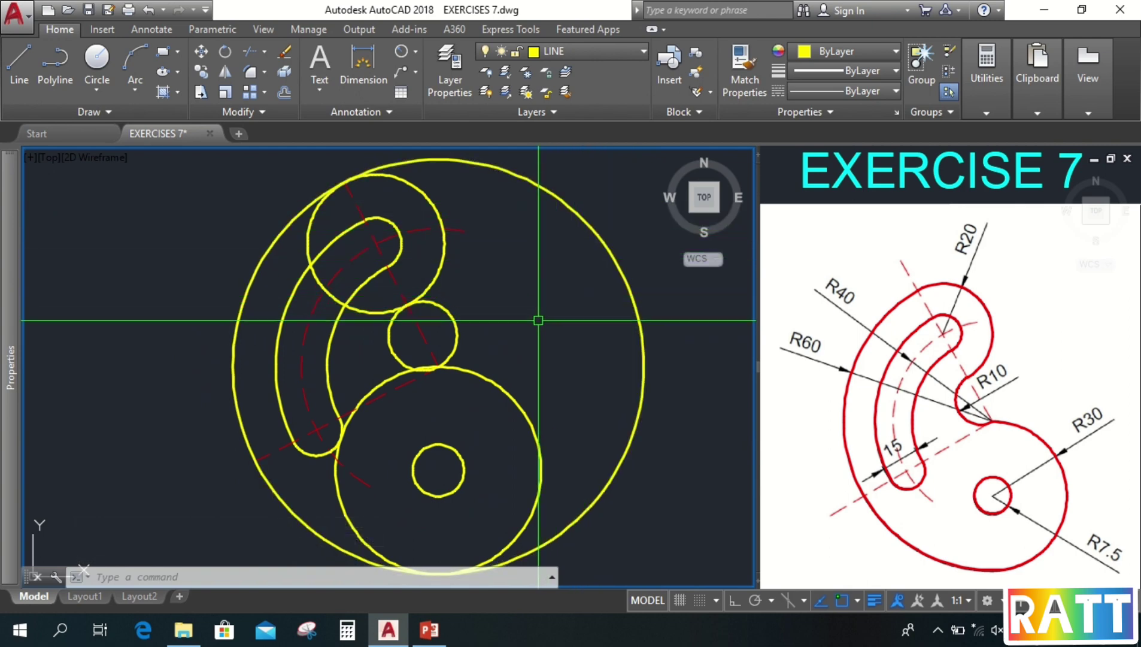
text(TR)
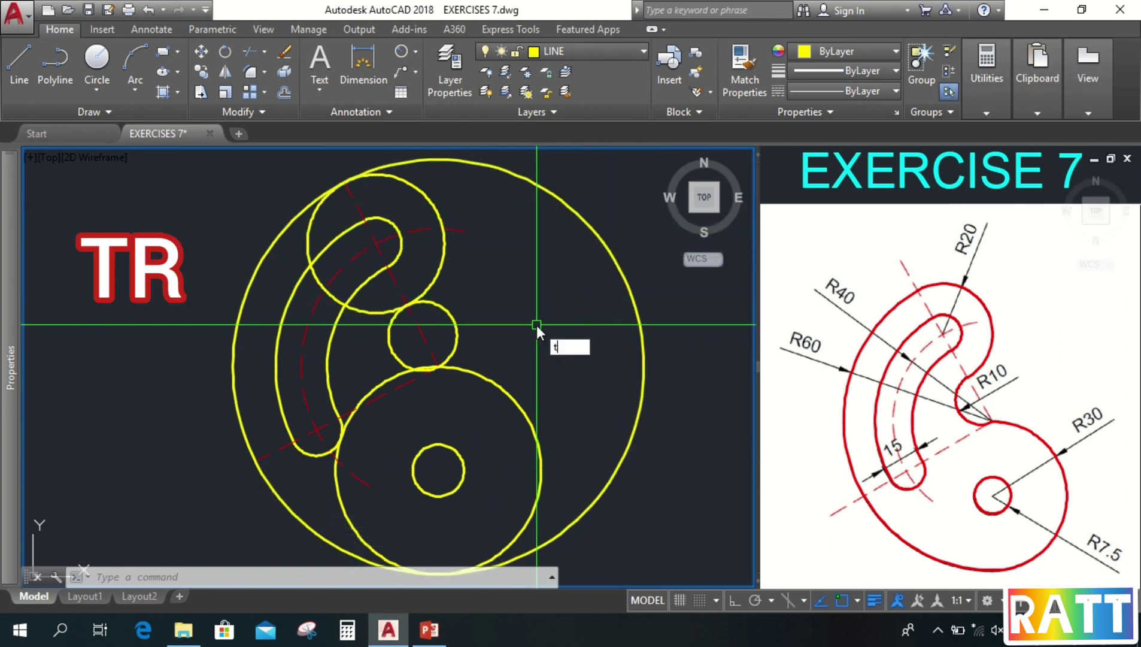
key(Return)
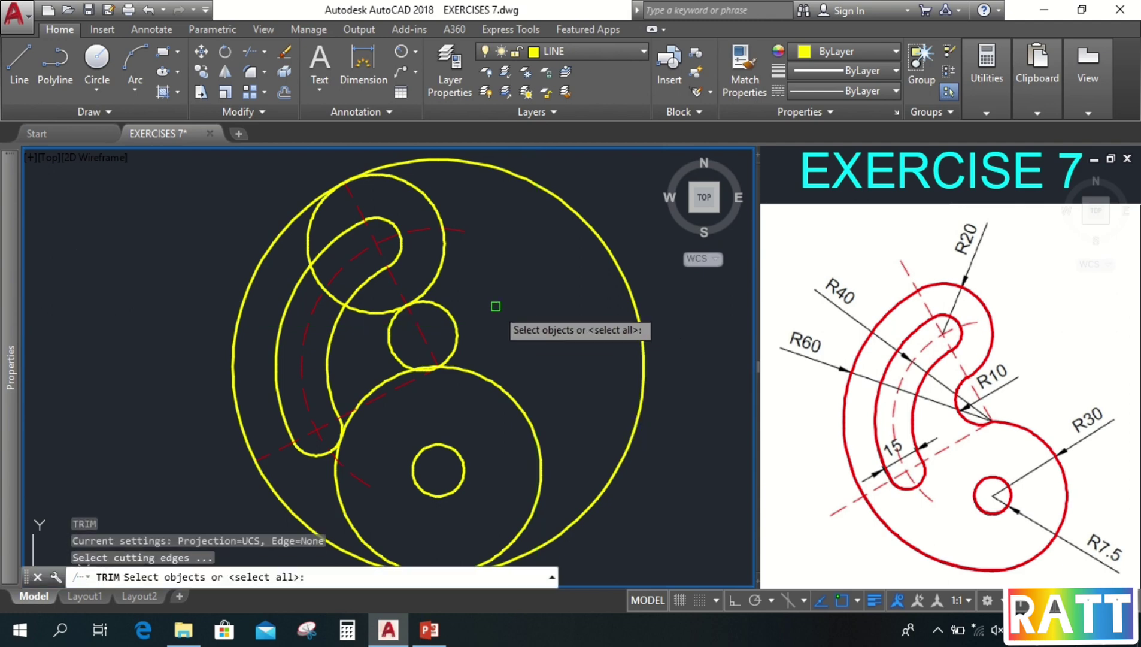
click(444, 267)
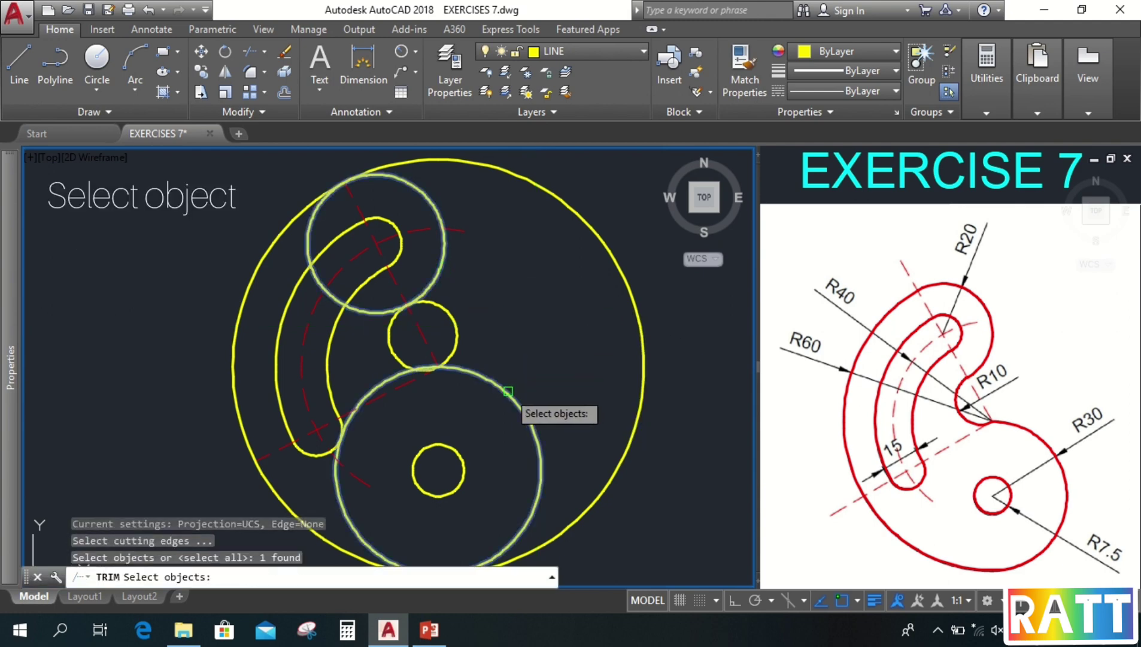
click(517, 400)
key(Return)
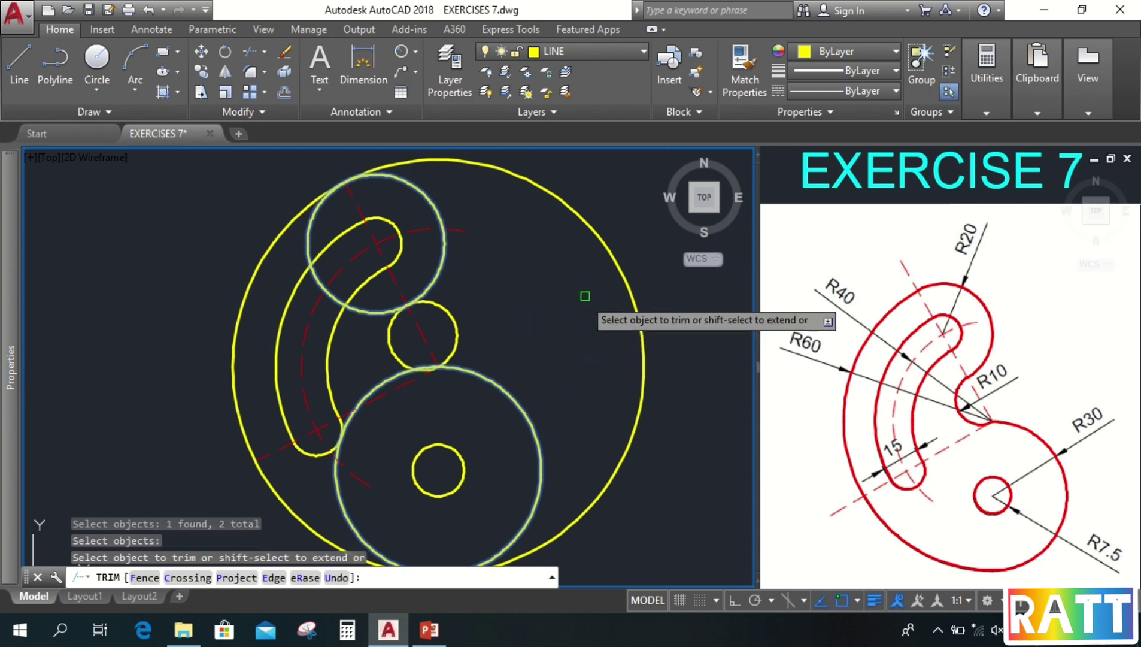
click(623, 233)
click(636, 287)
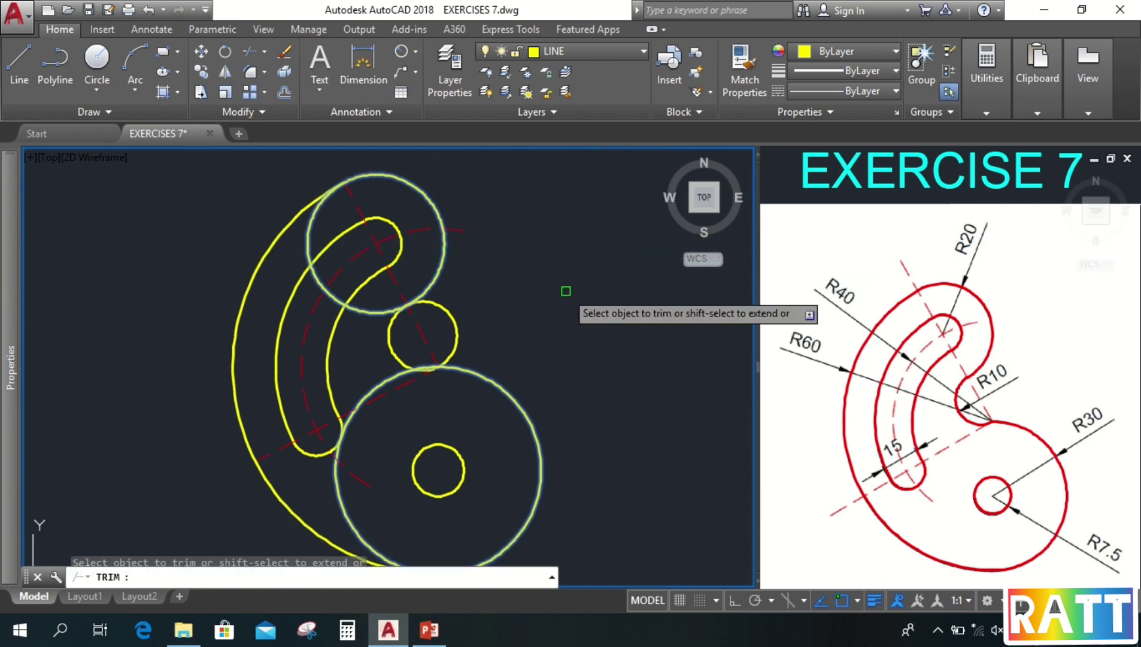
scroll(519, 302, down, 2)
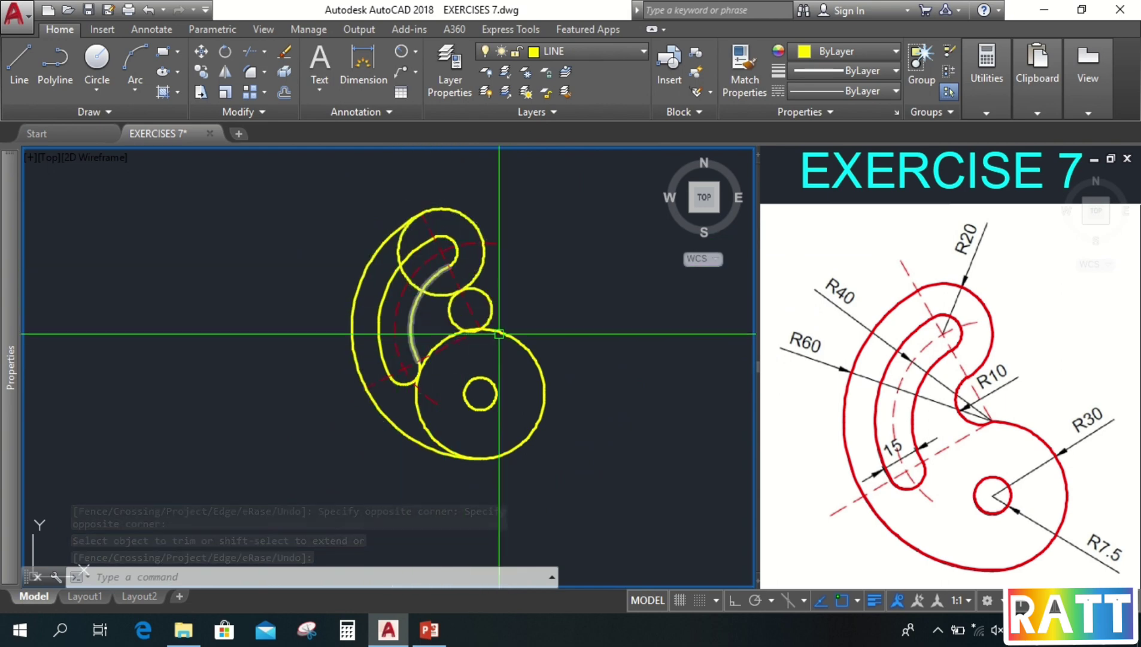
scroll(553, 324, up, 3)
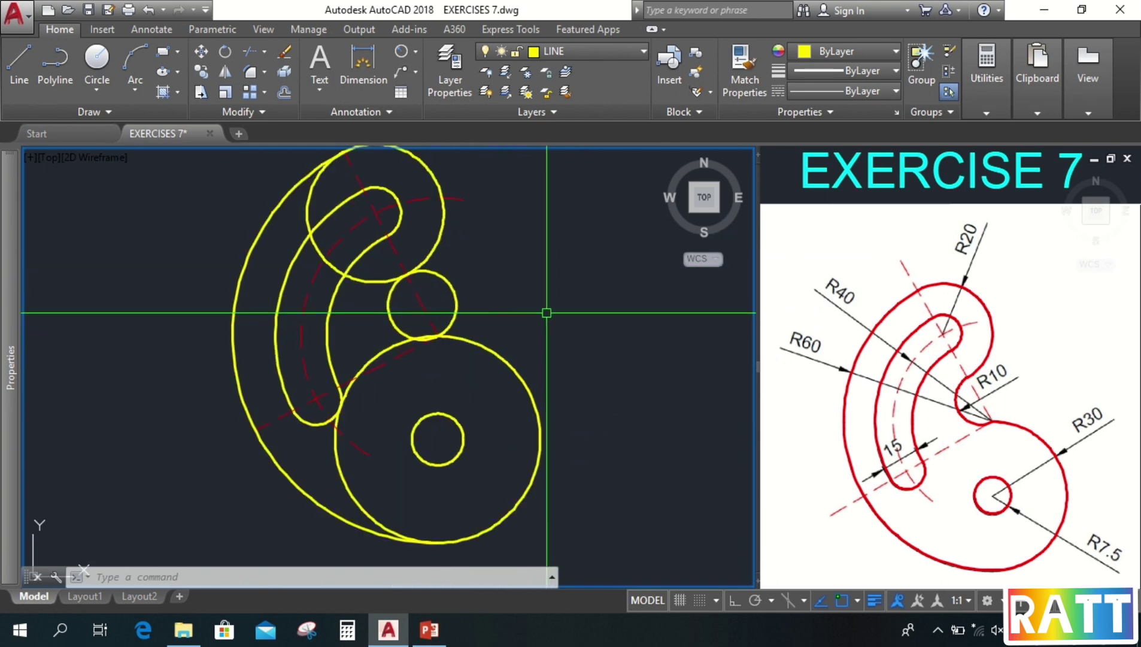
text(tr)
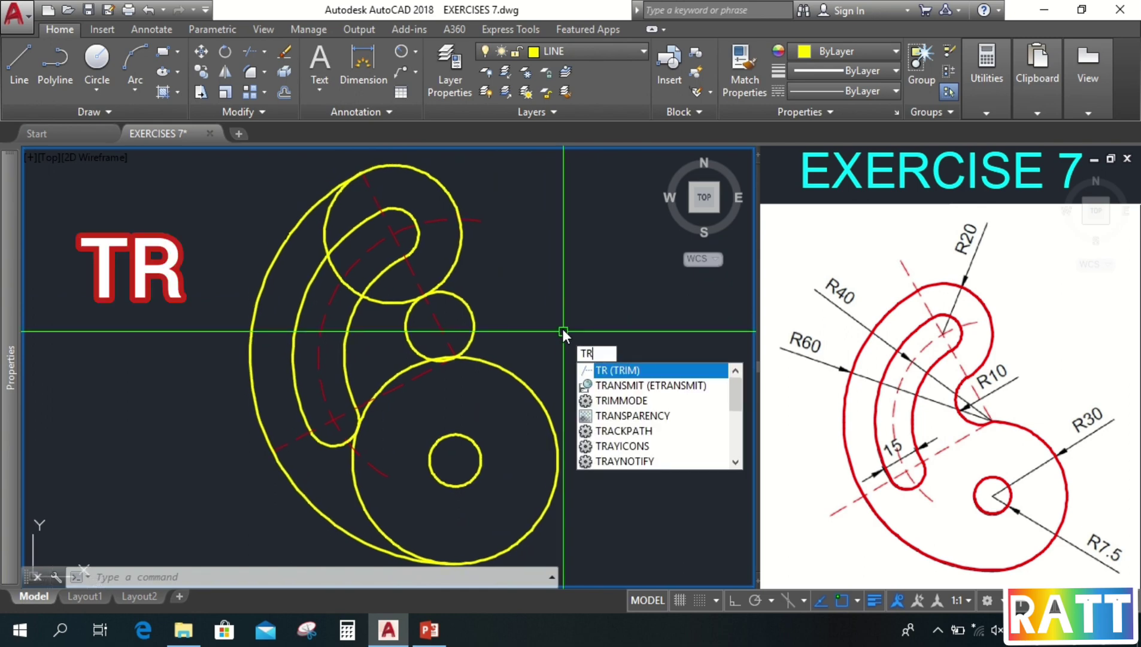
key(Return)
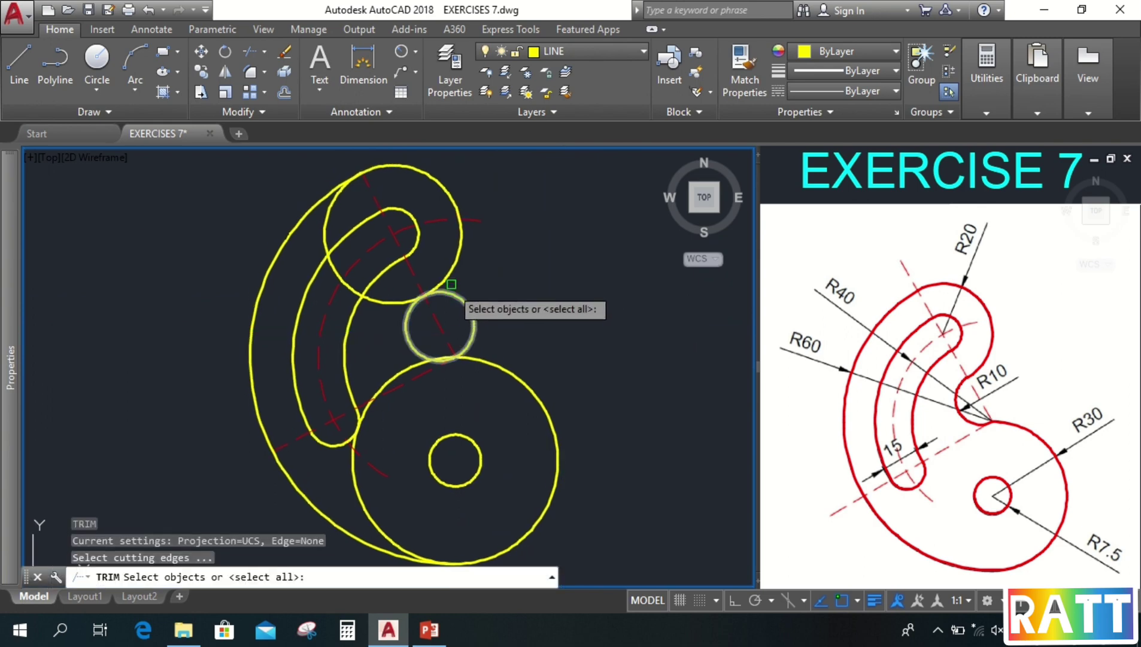
click(447, 274)
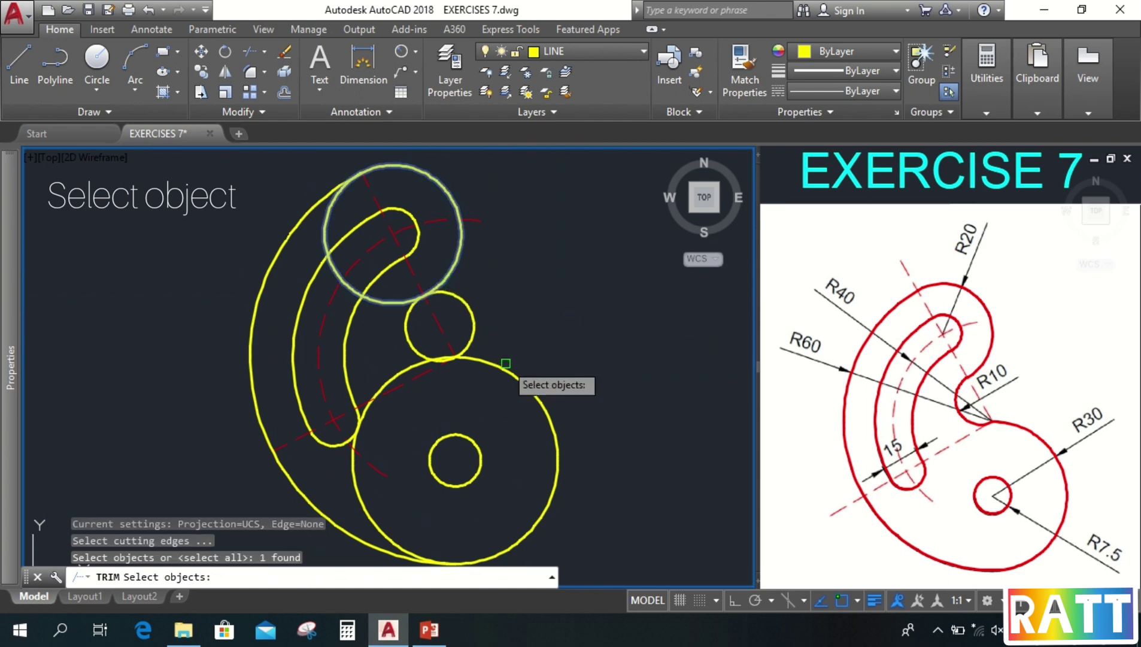
click(506, 366)
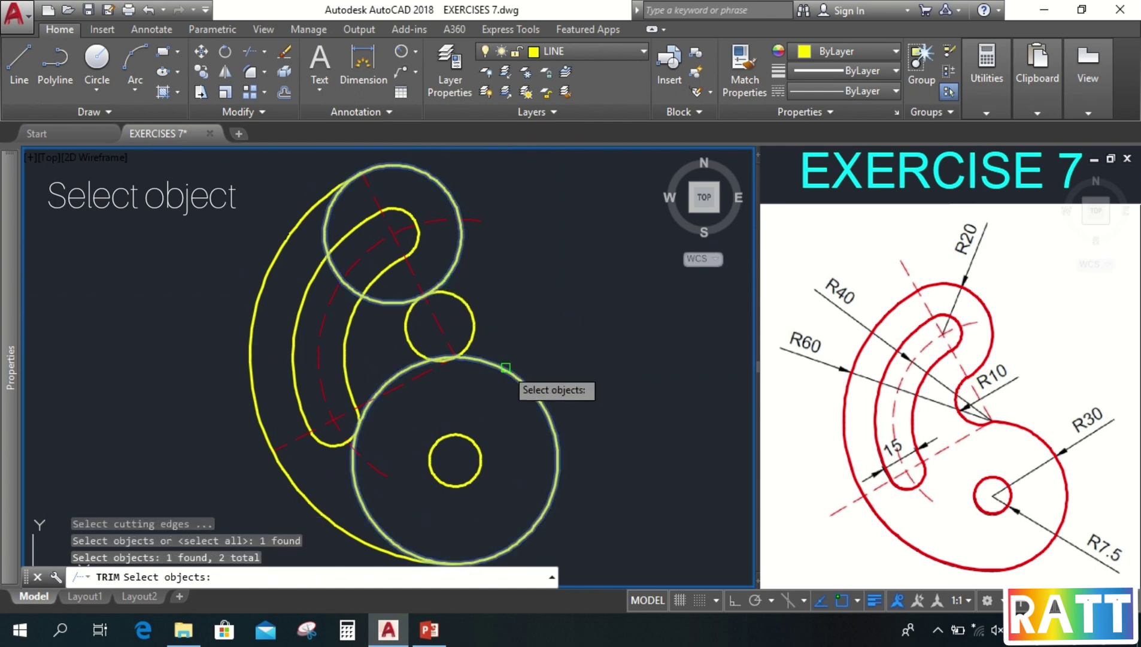
click(269, 264)
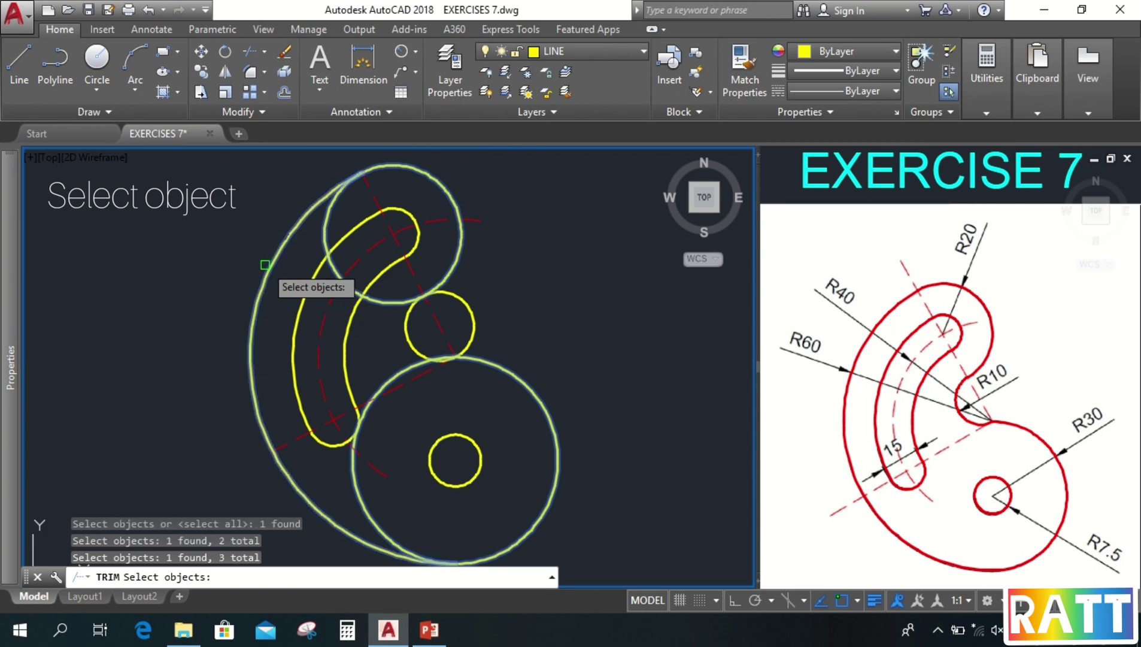
key(Escape)
- Trim the inner portions of the R20 and R30 circles, using the R60 arc and the R10 circle as cutting edges
text(t)
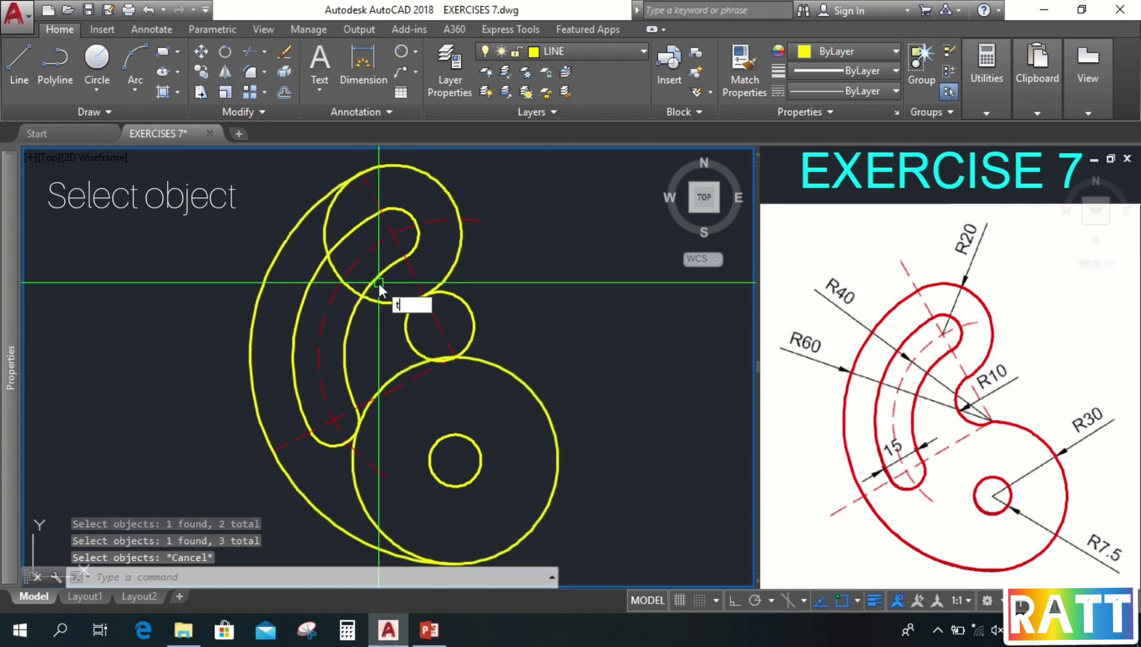
text(s or)
key(Return)
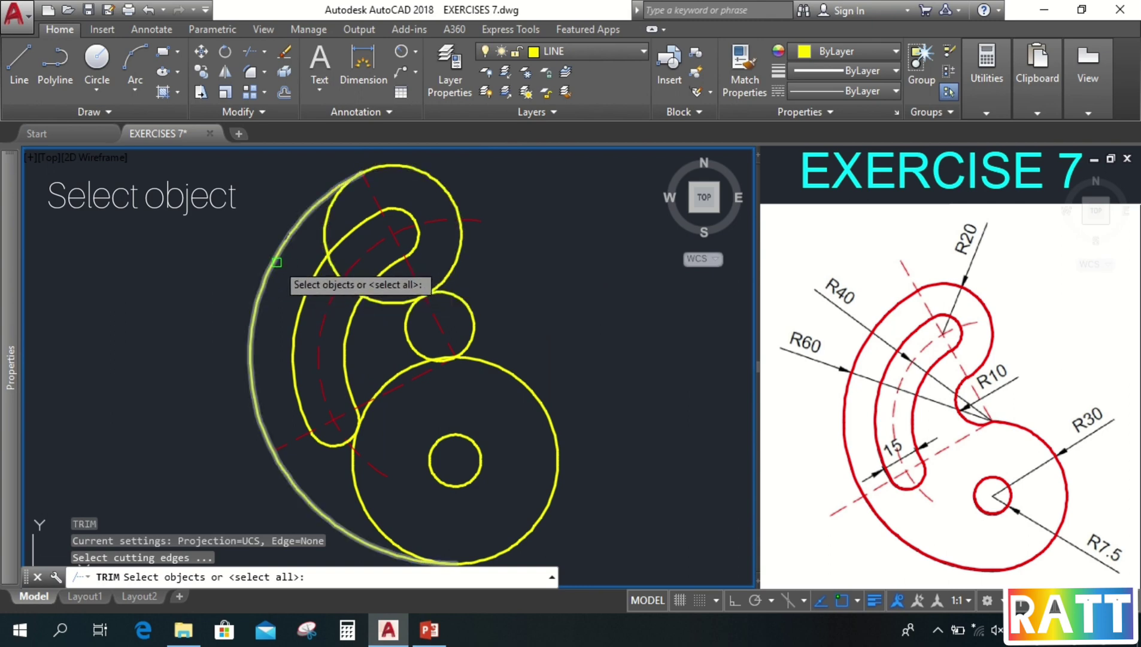
click(277, 262)
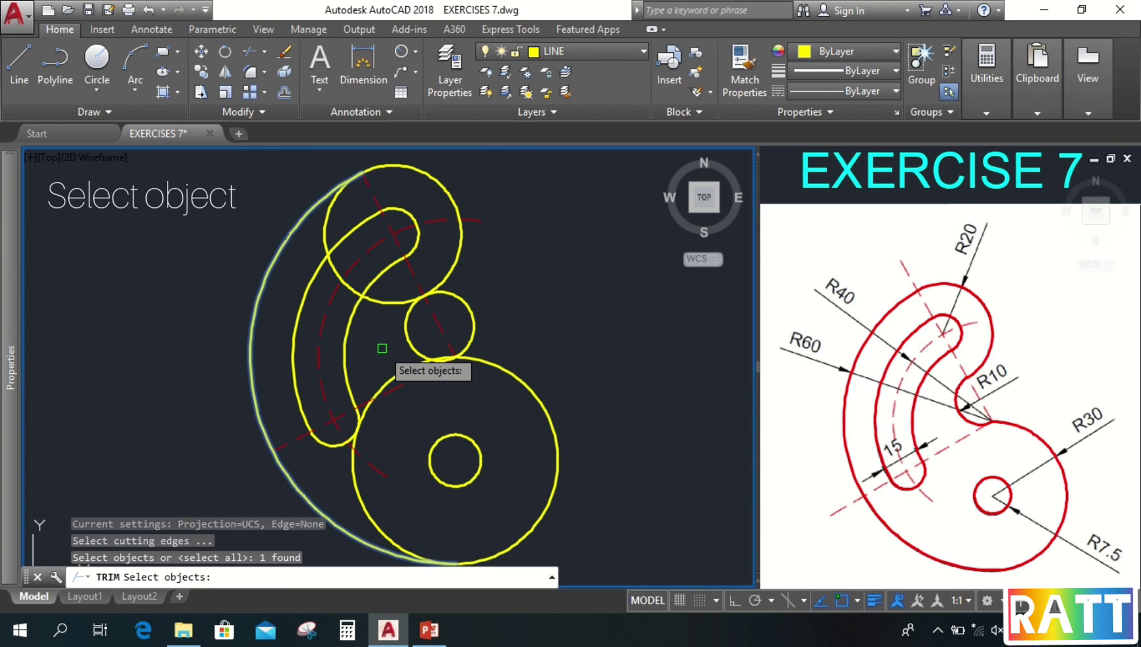
click(406, 324)
key(Return)
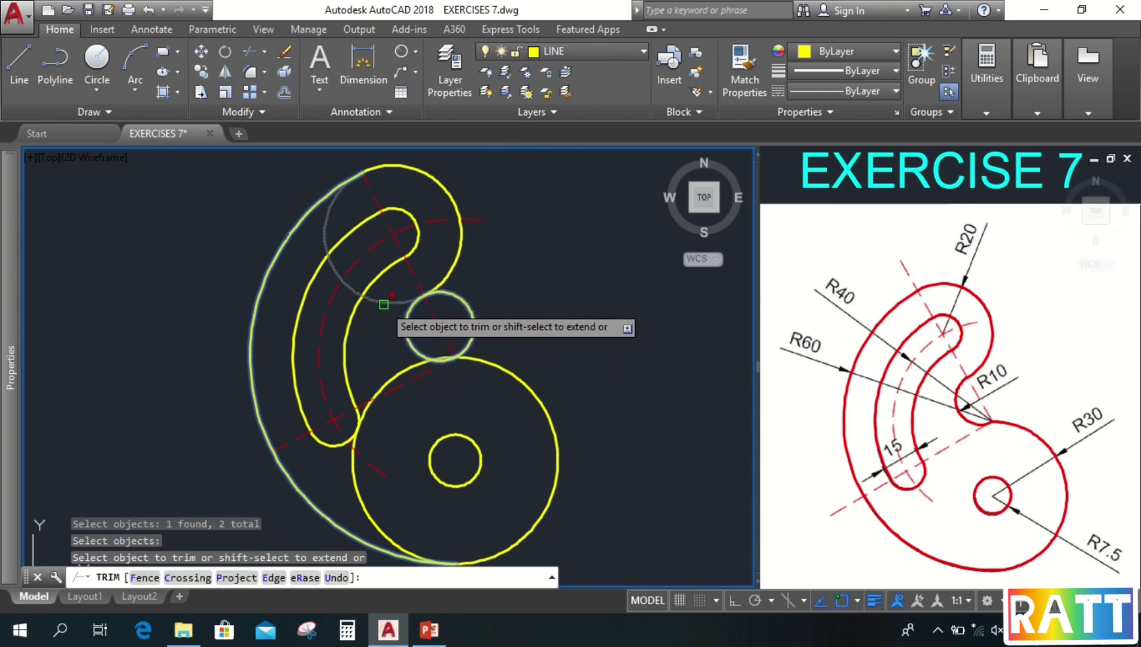
click(384, 304)
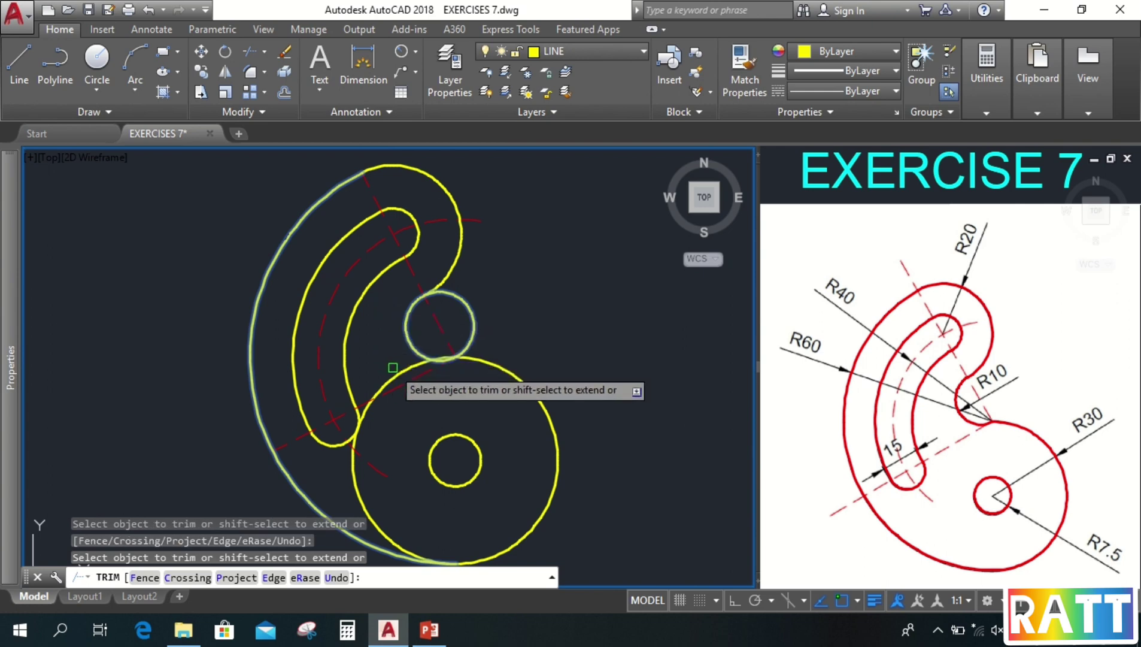
scroll(433, 368, up, 2)
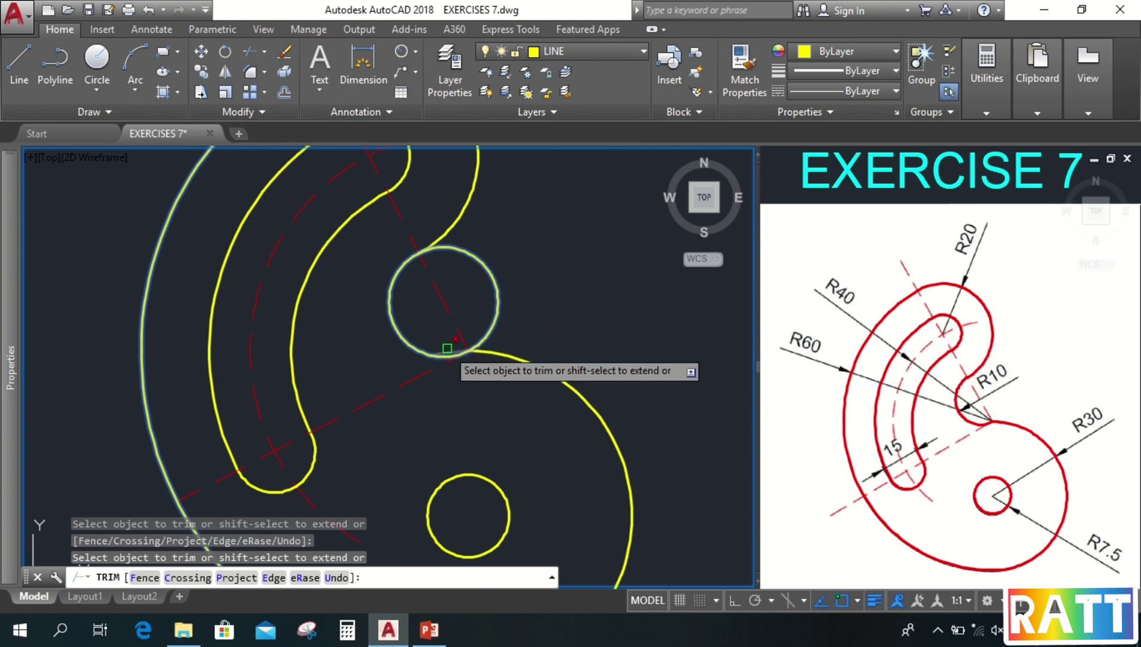
scroll(415, 354, down, 2)
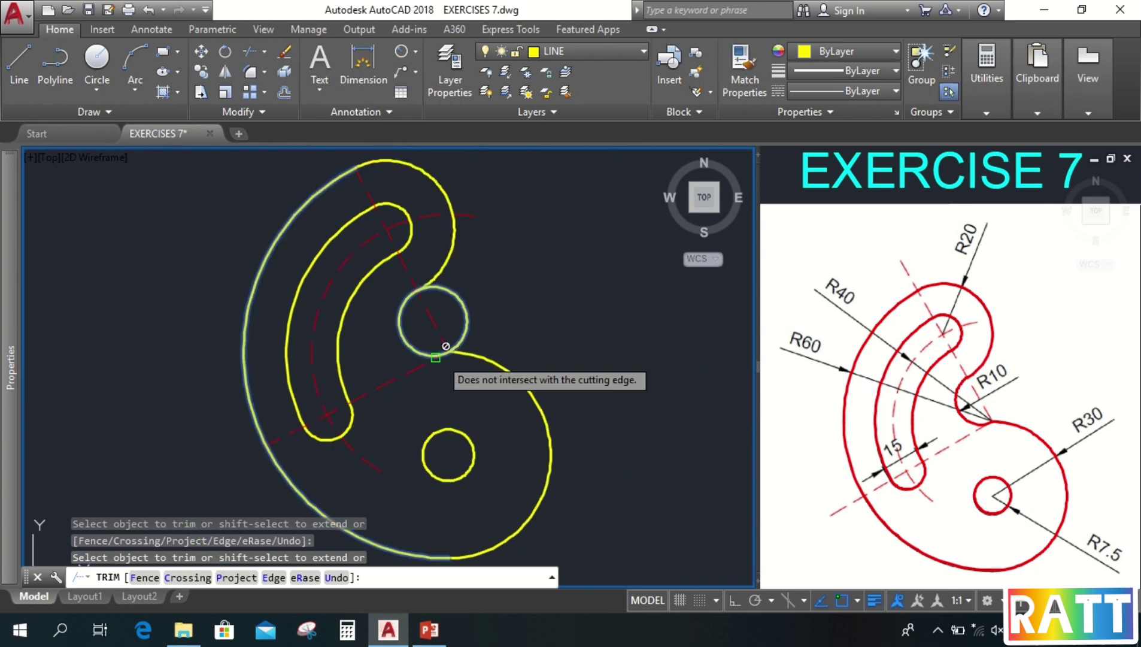
key(Return)
- Trim the right-hand part of the R10 circle between the R20 and R30 arcs, leaving the concave notch
key(Return)
click(483, 357)
click(450, 262)
key(Return)
click(458, 296)
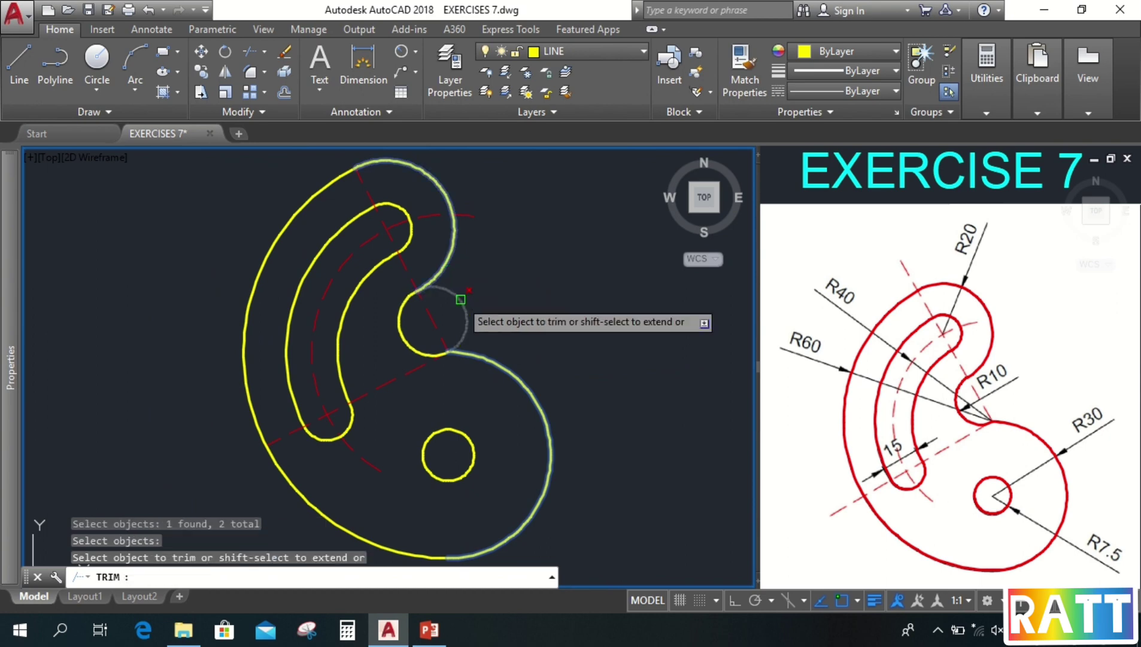
key(Return)
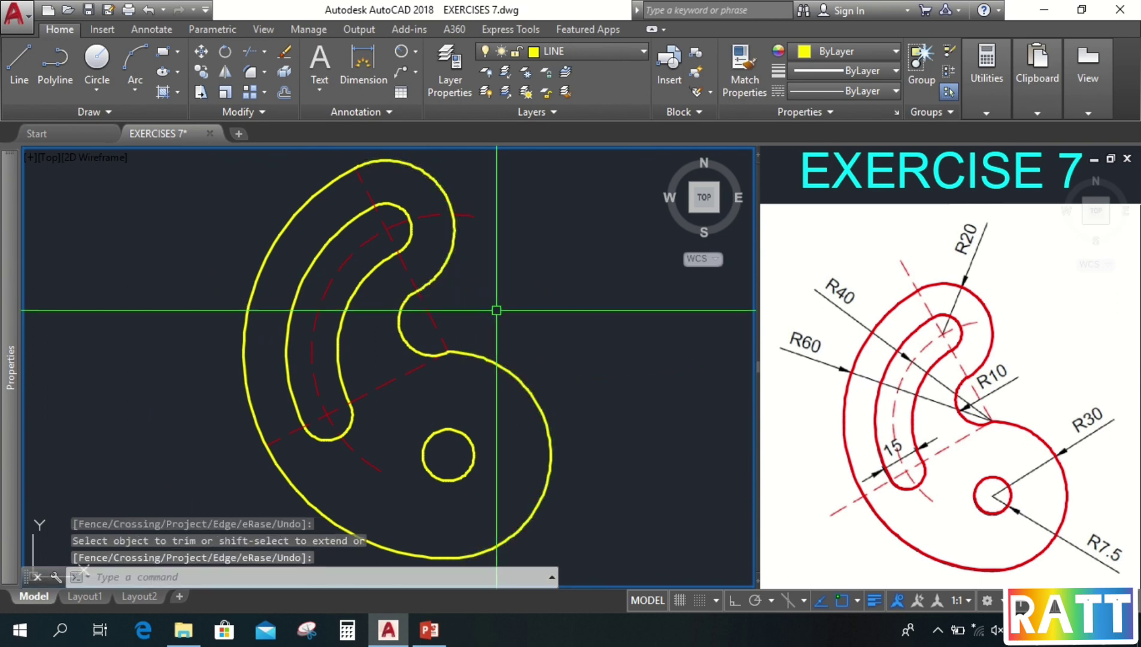
scroll(497, 311, down, 2)
middle_drag(539, 334, 509, 340)
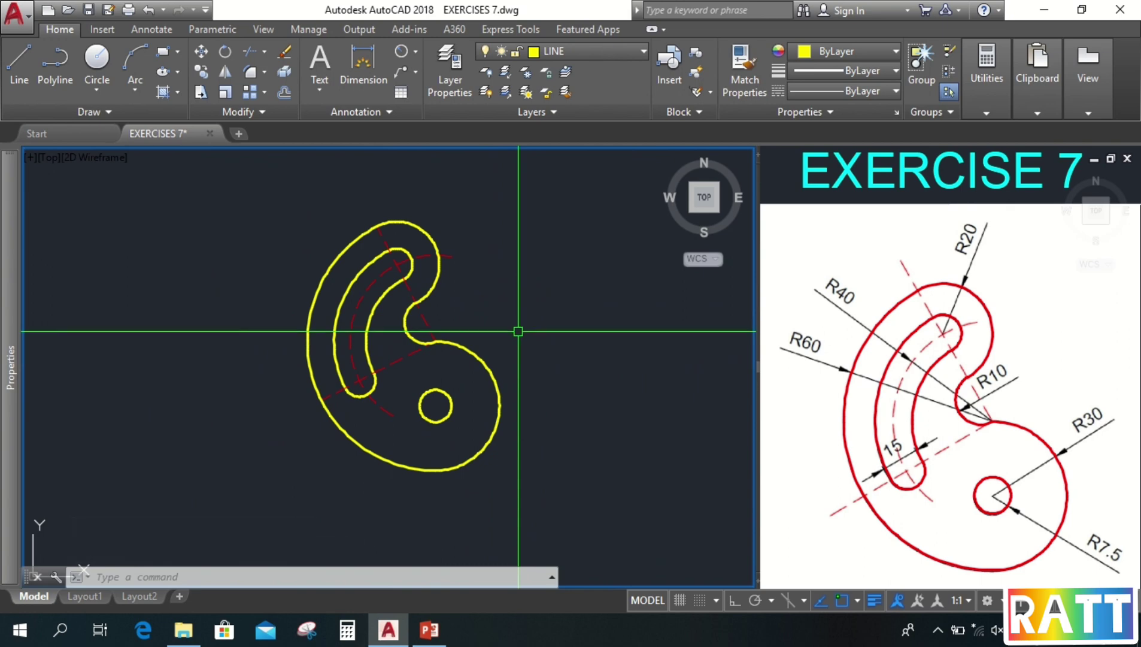
text(s)
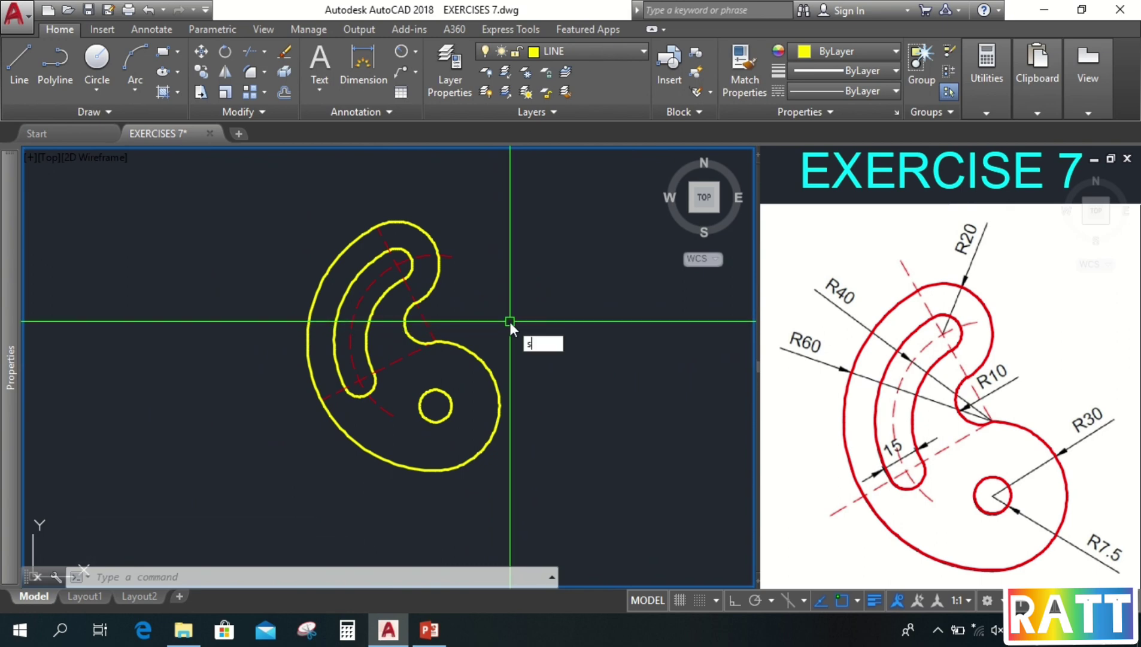
key(Return)
scroll(371, 234, up, 2)
click(388, 240)
click(368, 211)
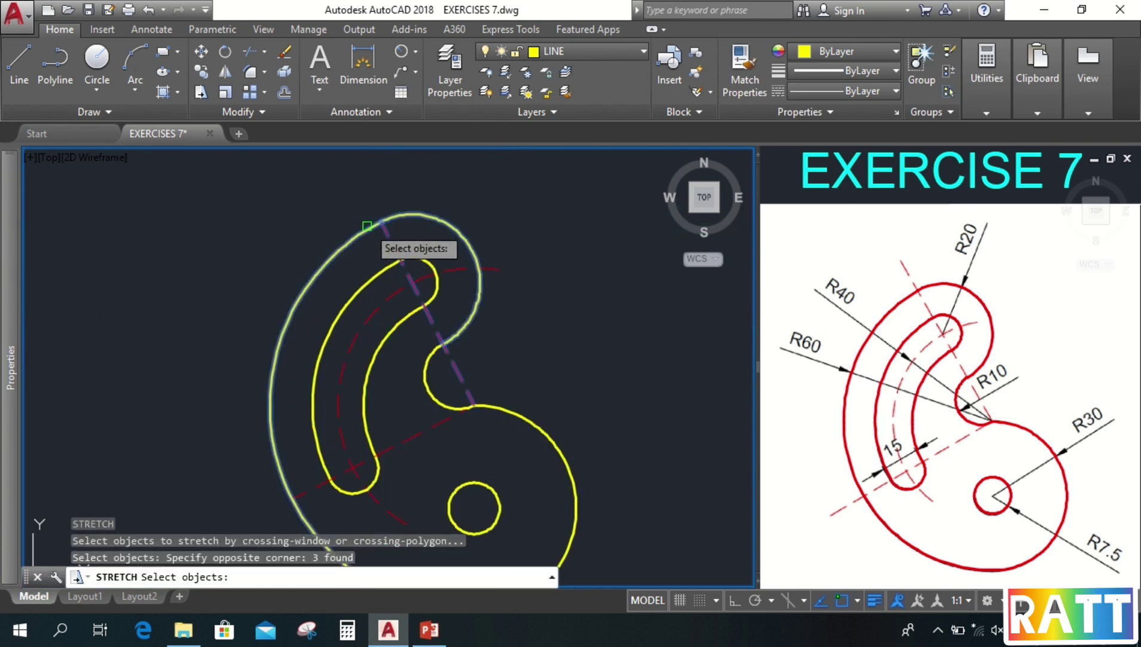
key(Return)
click(389, 247)
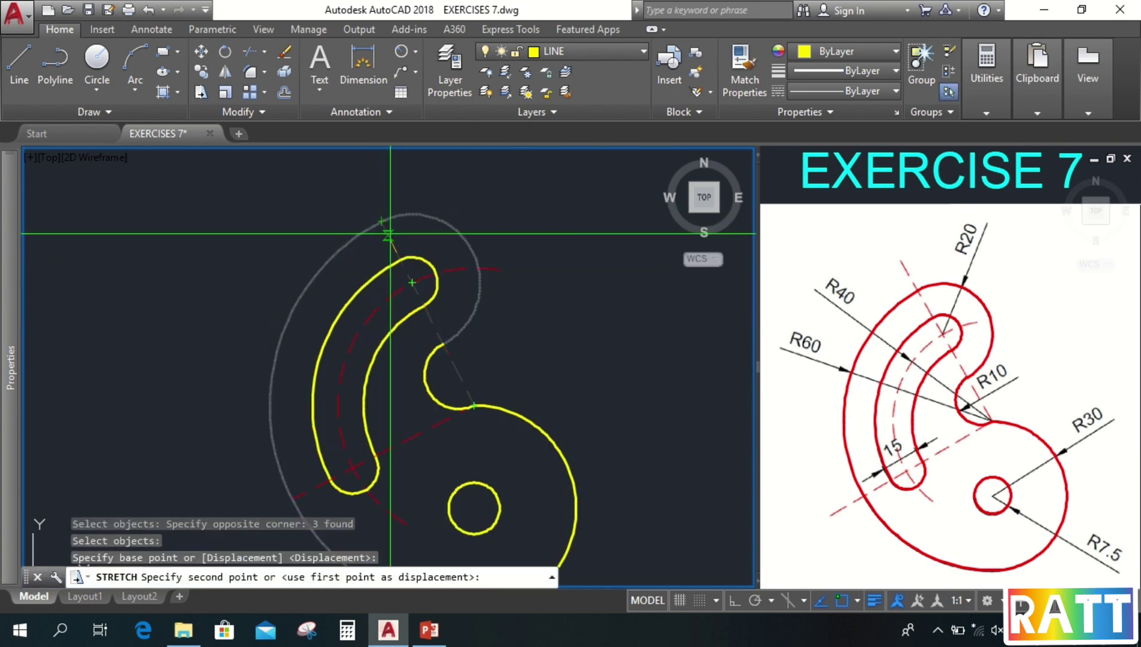
key(Escape)
key(Escape)
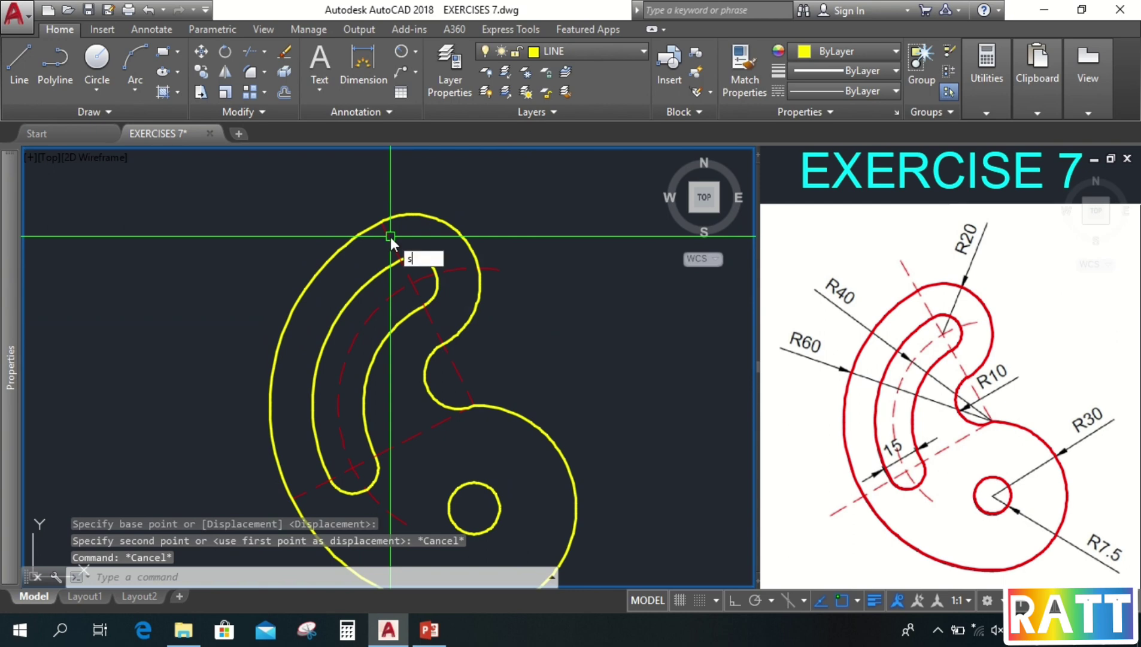
- Stretch only the upper slanted centre line along its direction, beyond the R20 end of the outline
key(Return)
click(399, 234)
click(367, 209)
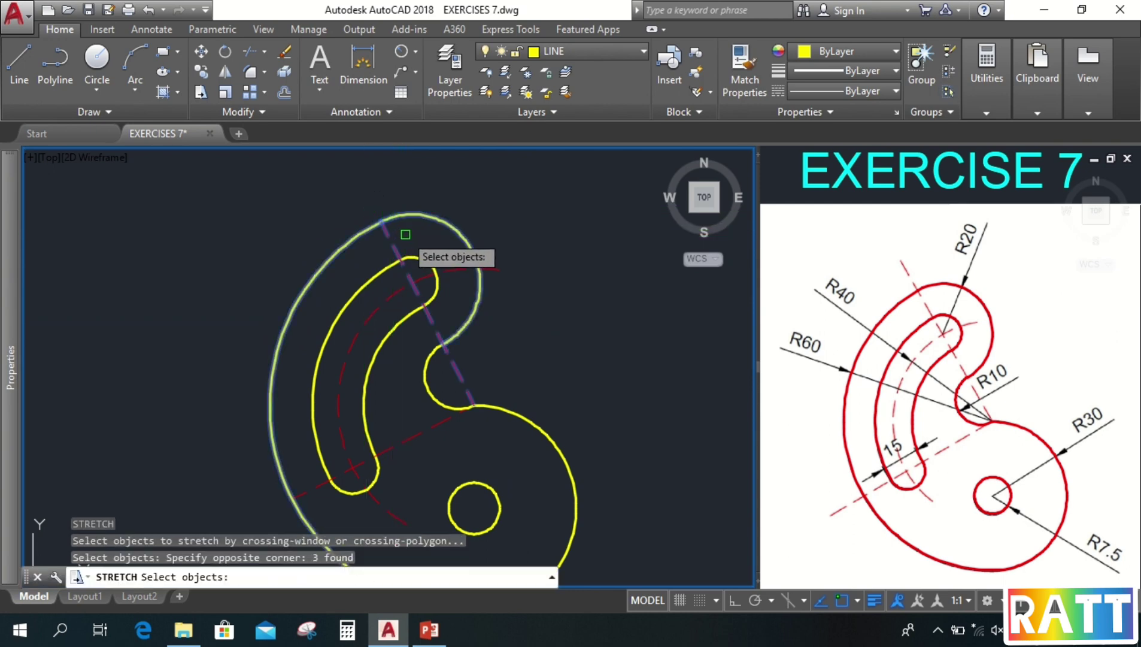
shift+click(405, 217)
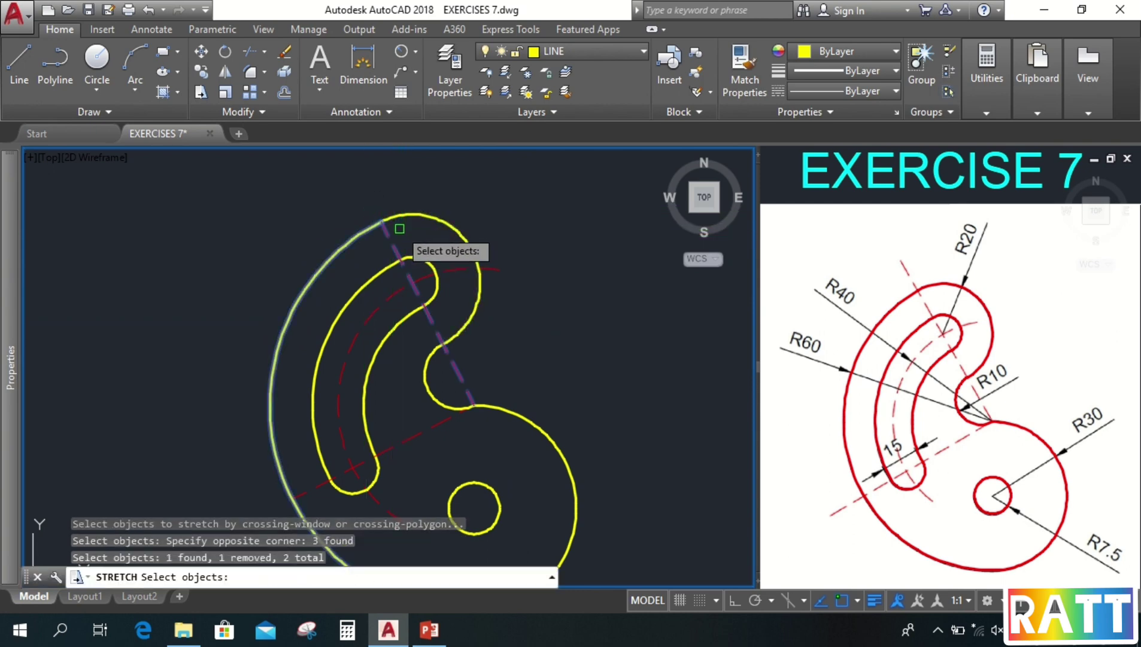
shift+click(364, 236)
key(Return)
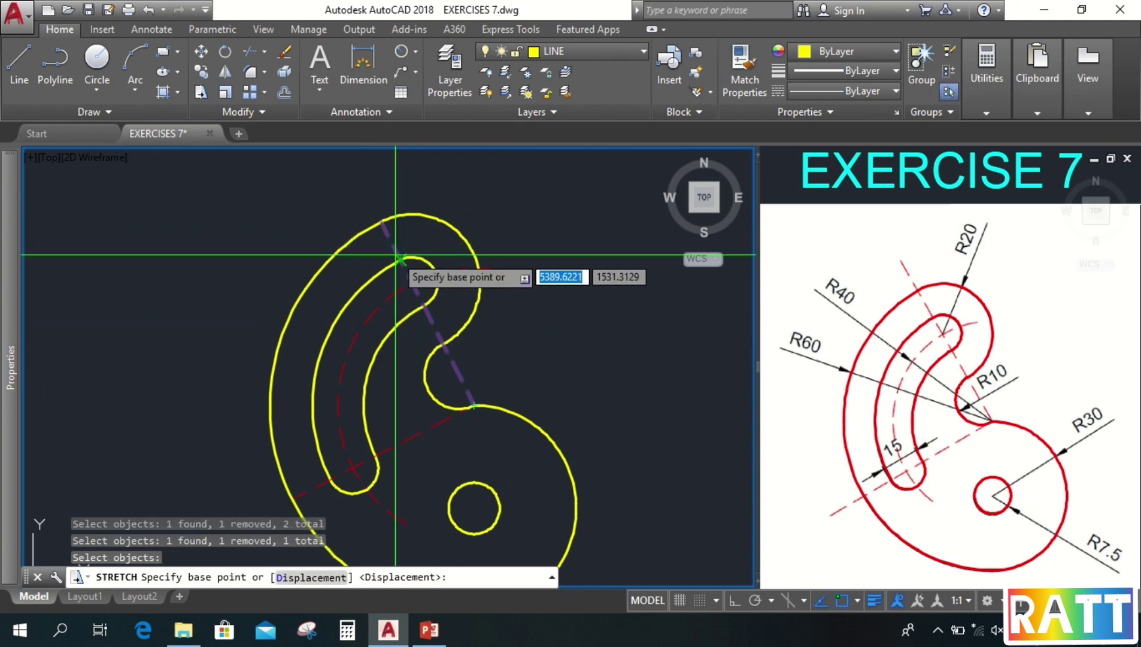
click(395, 250)
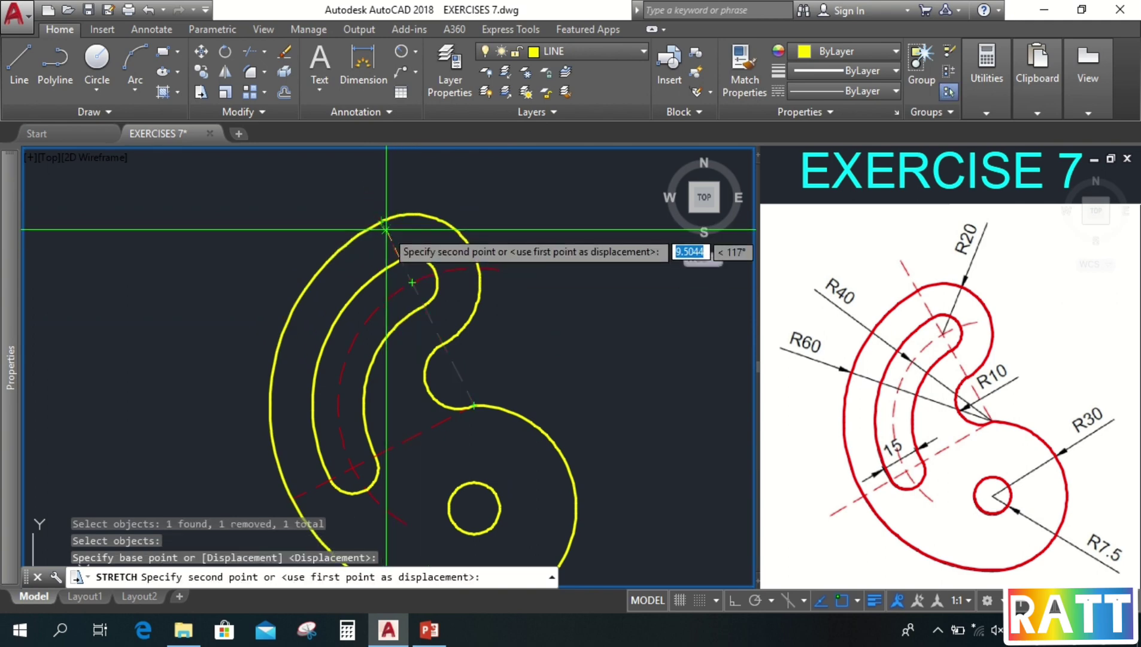
click(401, 259)
- Stretch the lower slanted centre line by 12.5 along its direction, from the slot's end centre to the R60 outline
scroll(383, 245, down, 3)
scroll(333, 357, up, 5)
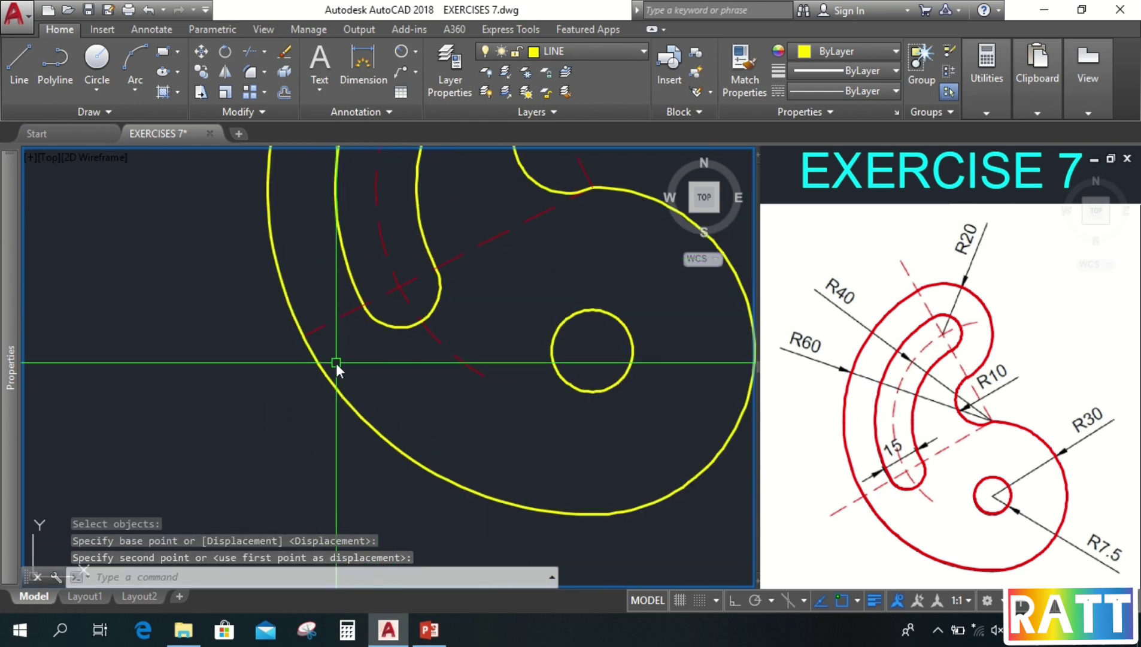
key(Return)
click(337, 354)
click(262, 313)
key(Return)
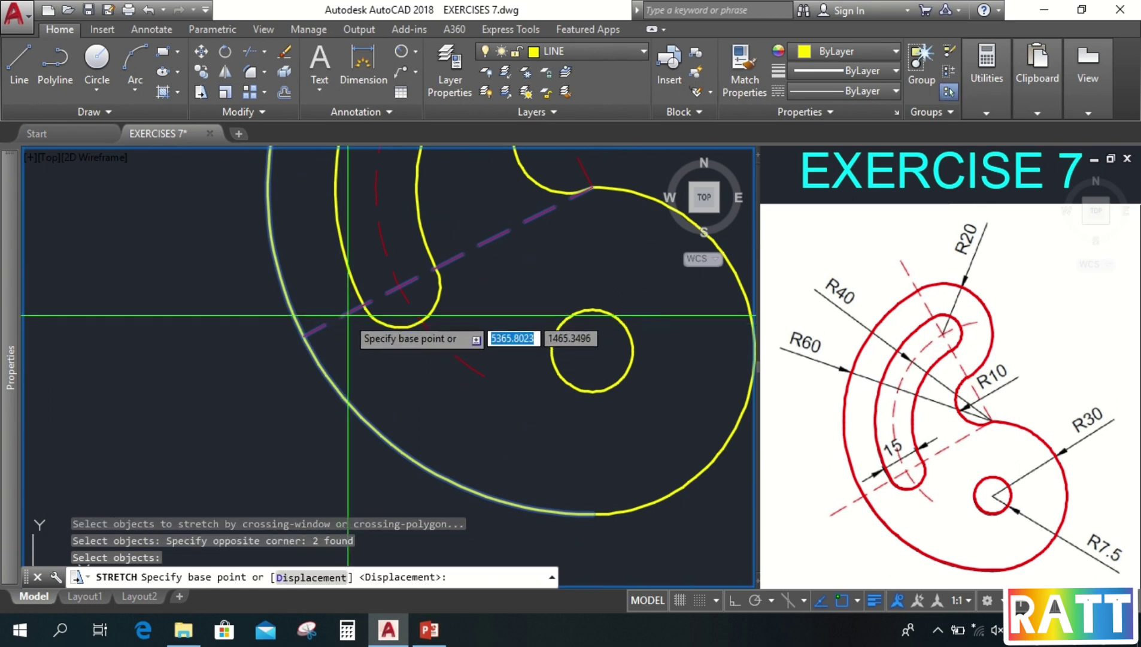
click(399, 287)
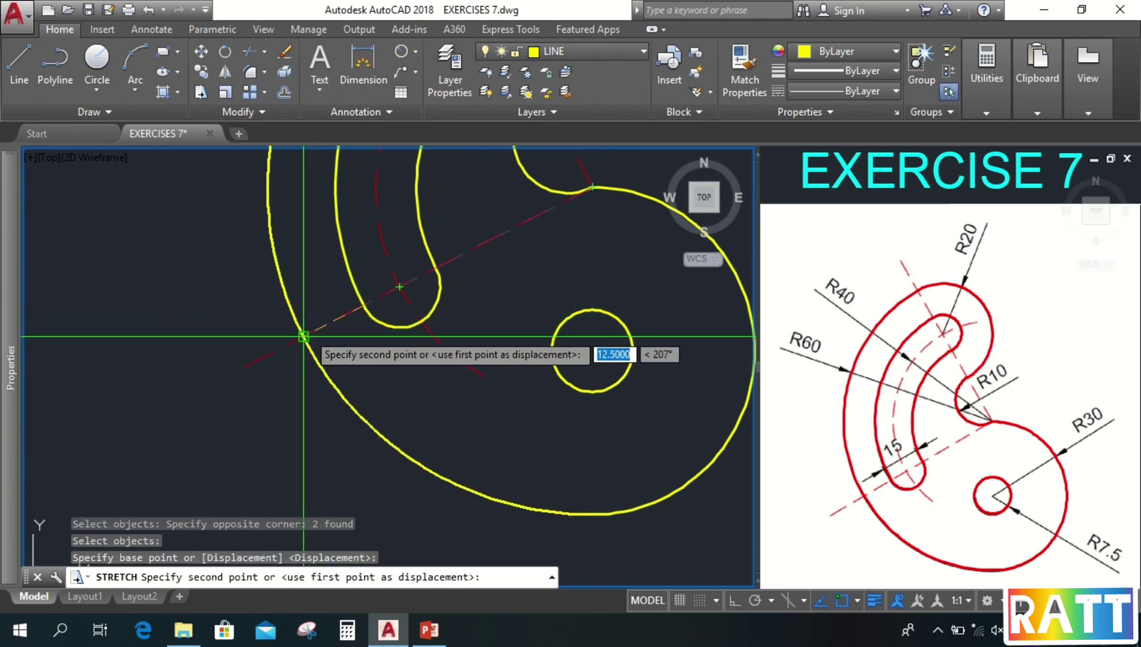
click(304, 337)
scroll(388, 344, down, 3)
scroll(408, 428, up, 4)
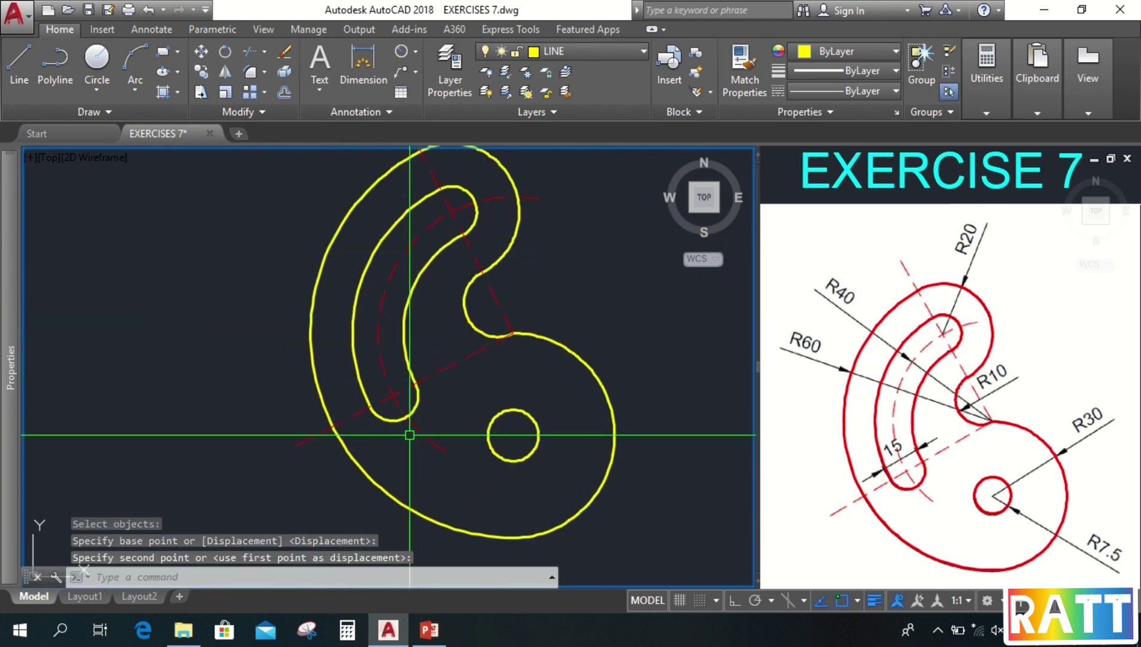
scroll(405, 440, down, 2)
middle_drag(583, 477, 570, 473)
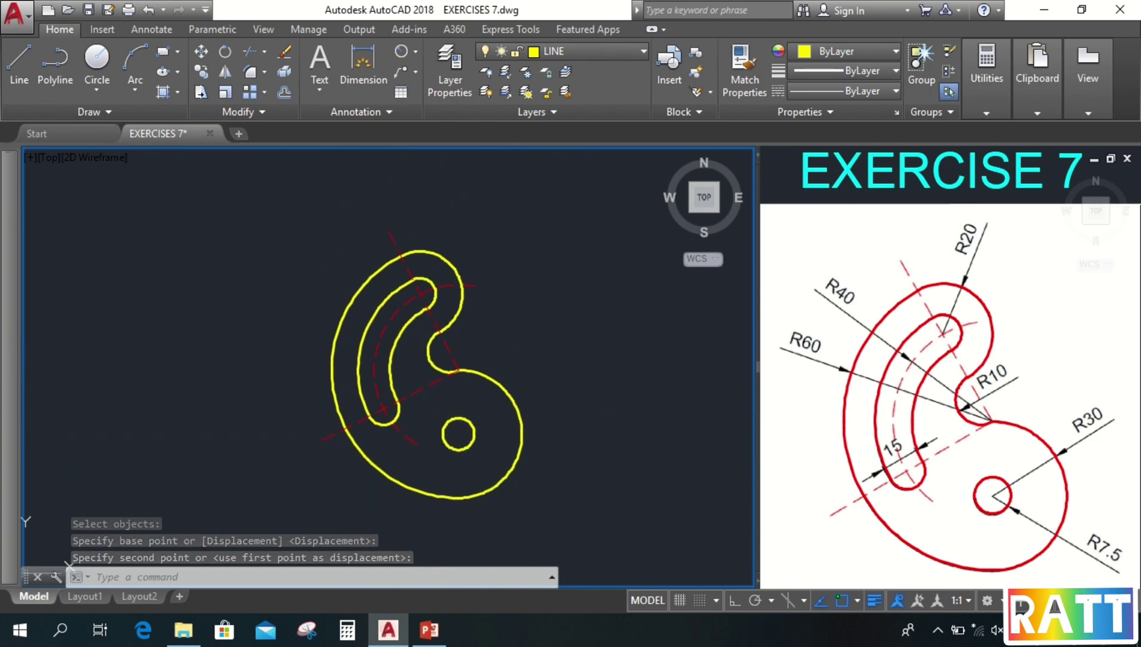
key(Escape)
key(Escape)
key(Escape)
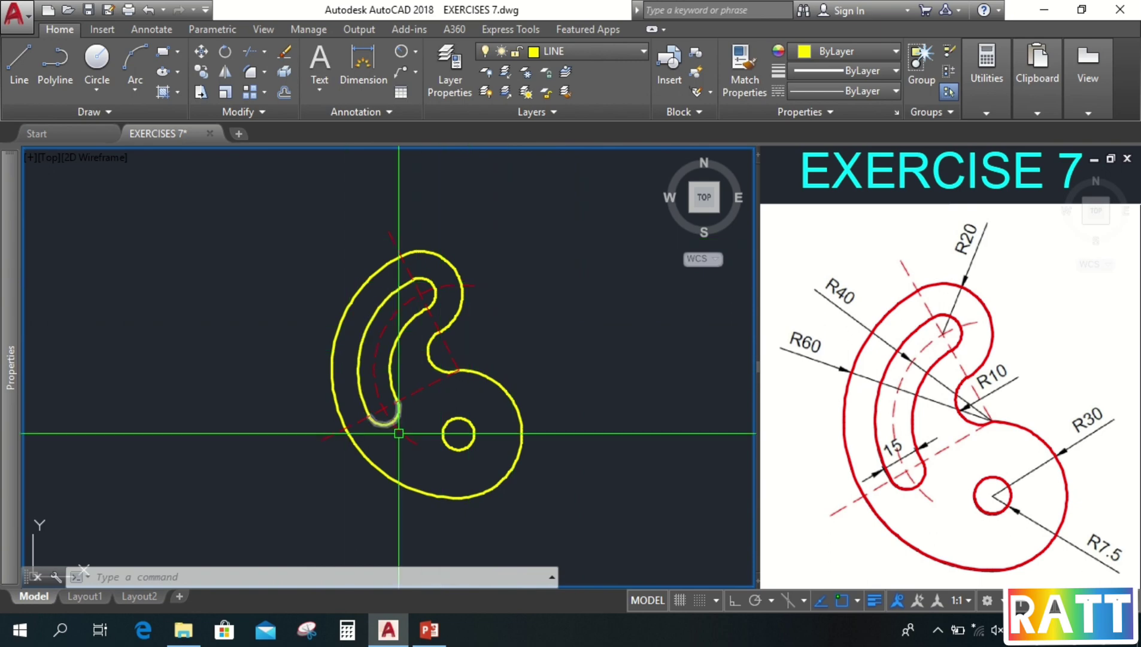
- Make layer 0 current and add a radius dimension to the upper R20 arc, placed outside the outline
click(576, 51)
click(563, 72)
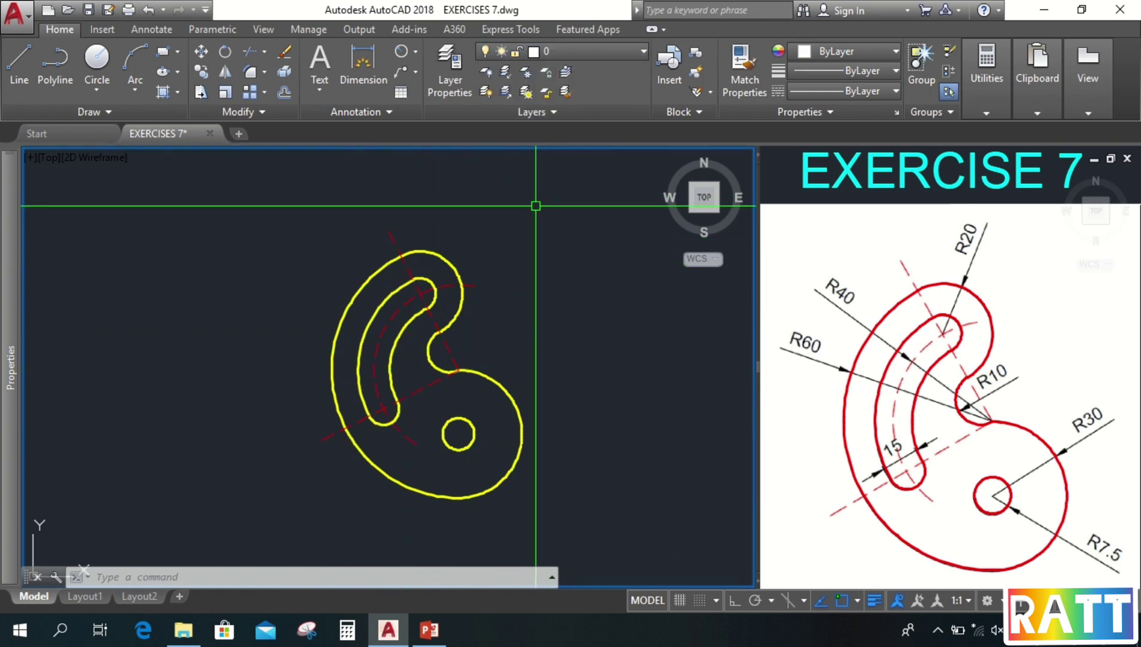
click(416, 50)
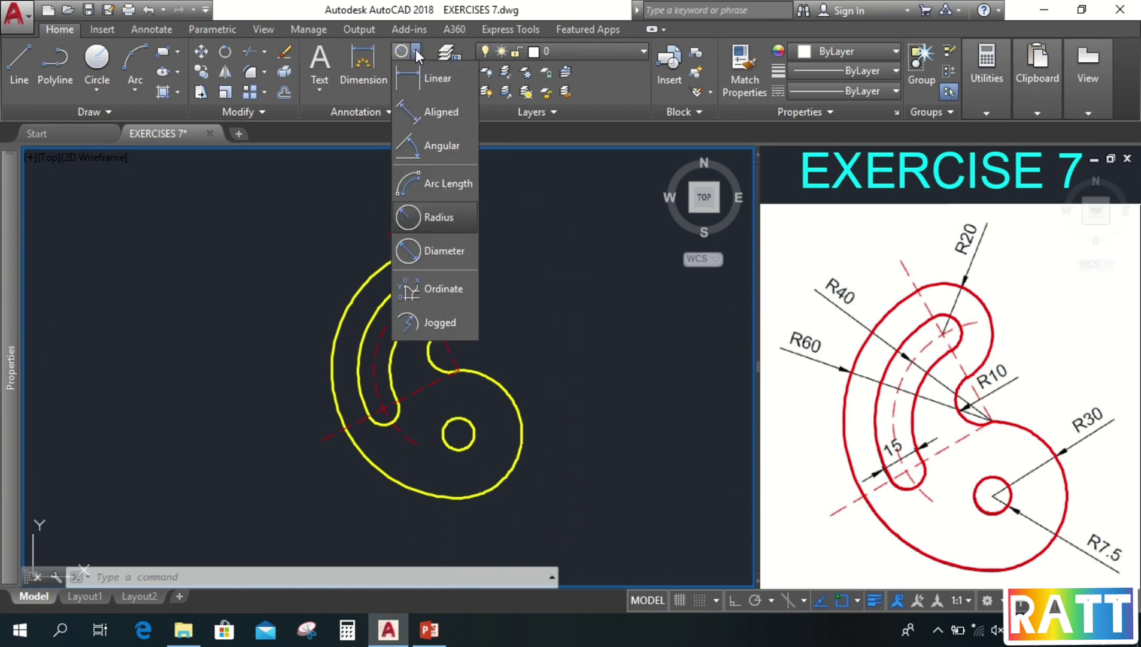
click(433, 213)
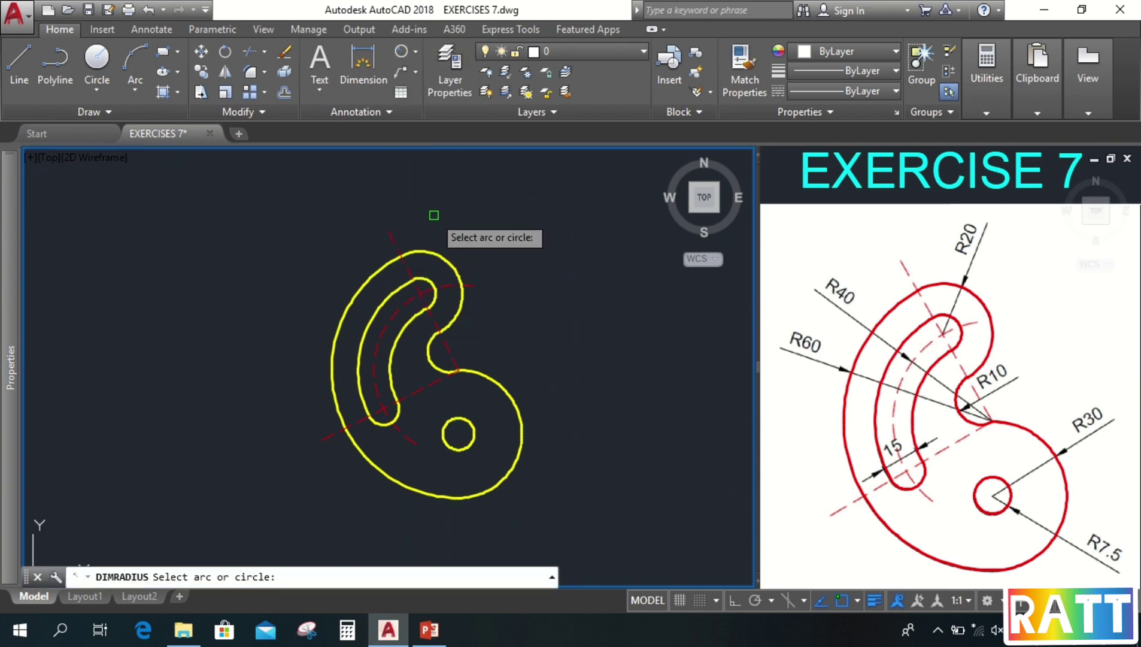
click(442, 260)
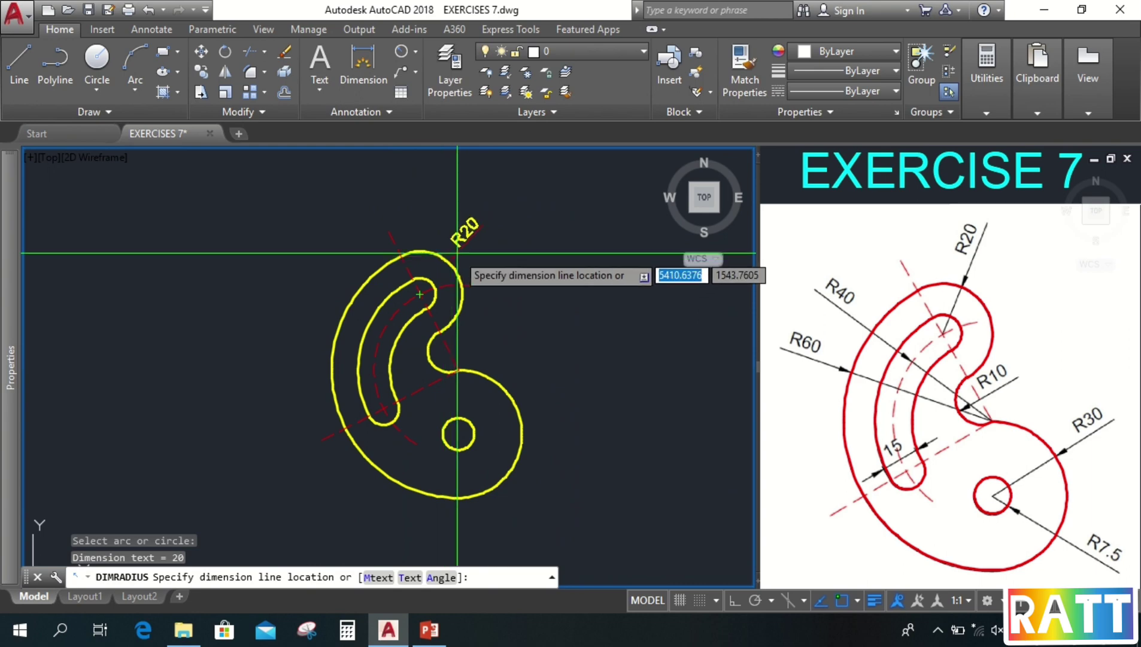
click(469, 225)
- Add radius dimensions to the slot's dashed centre-line arc and the outer R60 arc, both placed outside the plate
key(Return)
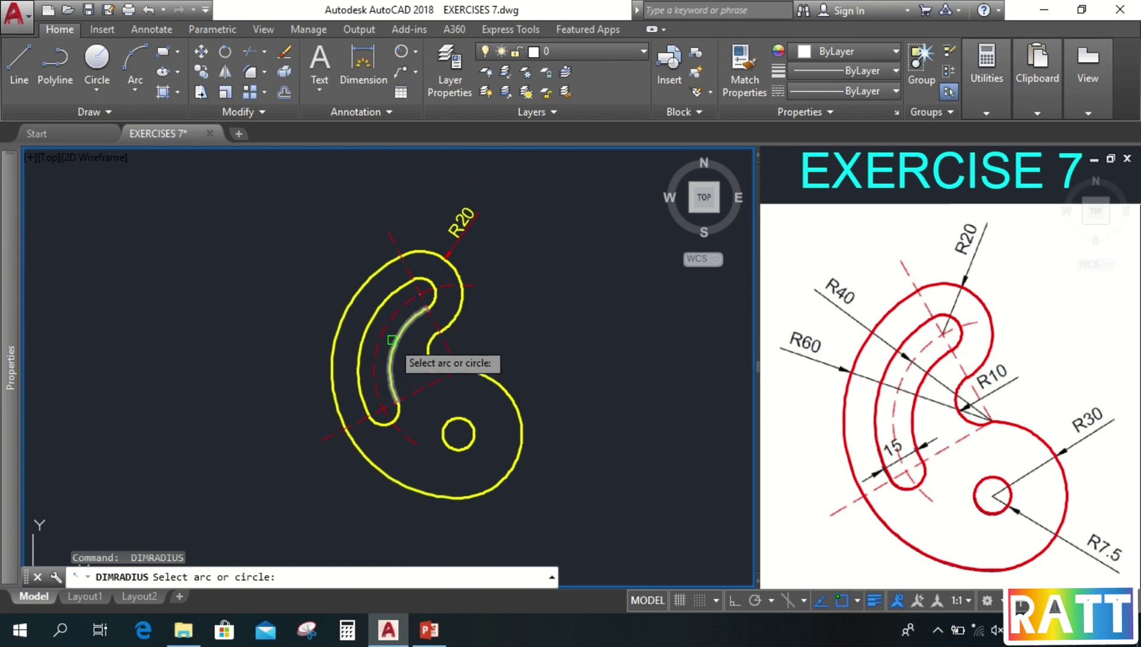
click(386, 330)
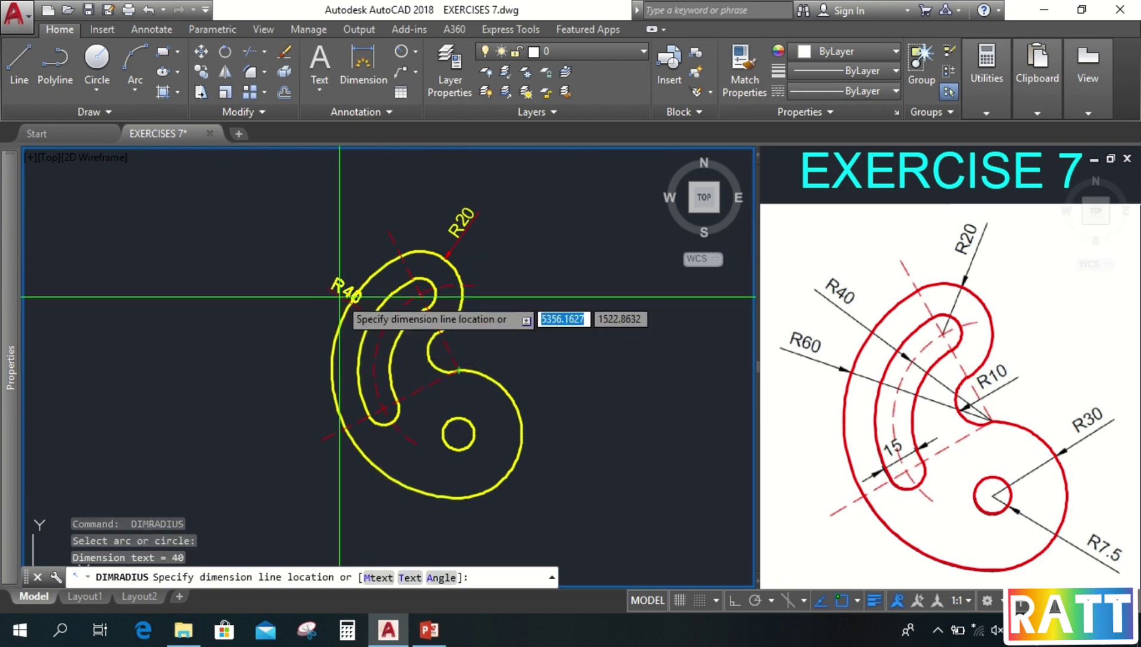
click(306, 285)
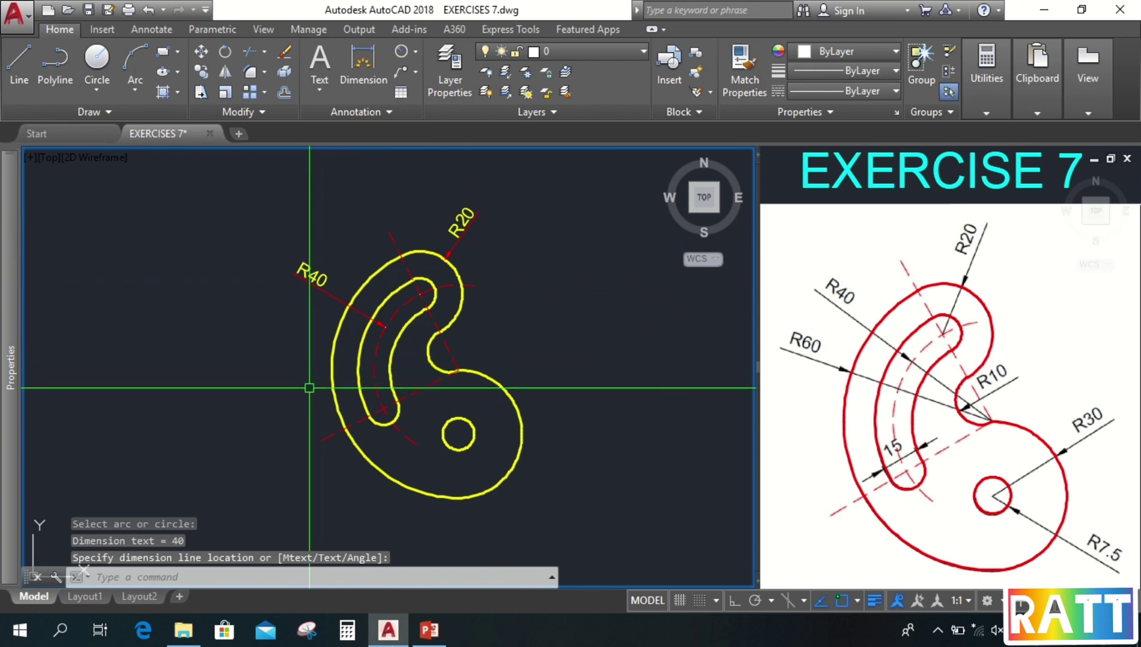
key(Return)
click(329, 361)
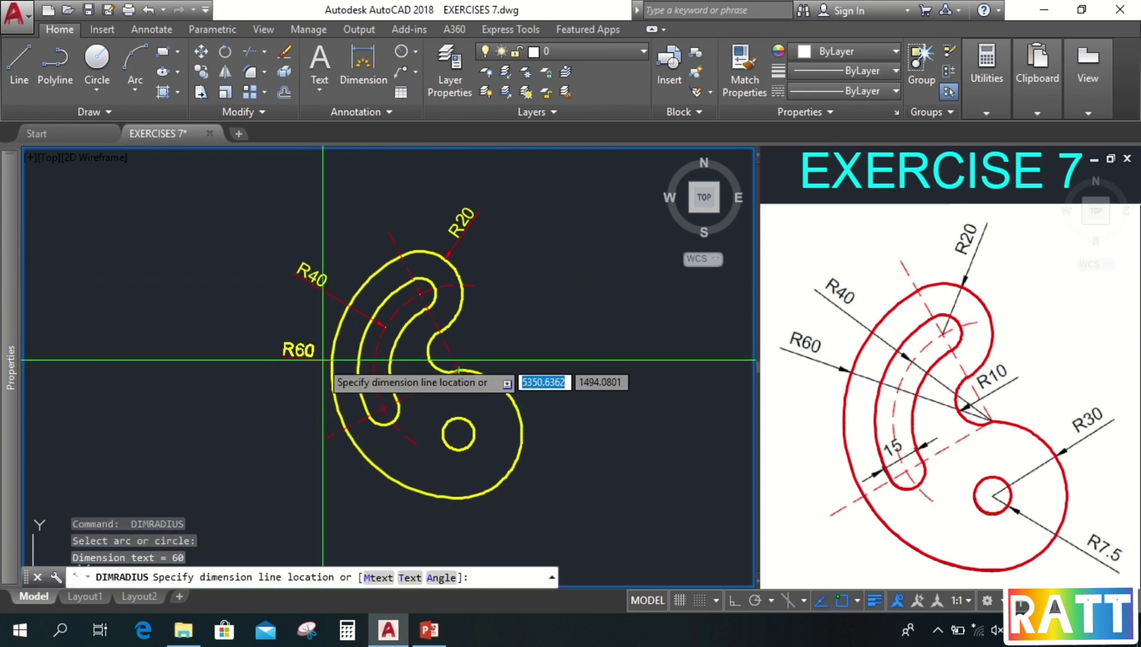
click(285, 360)
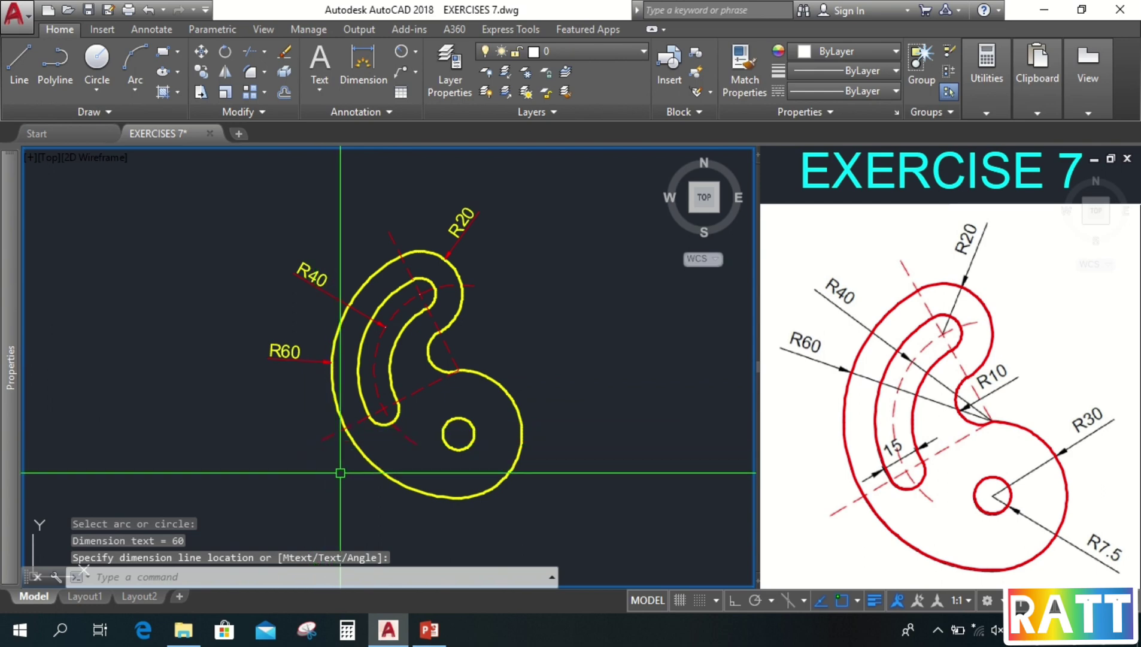
- Add radius dimensions to the large R30 arc and the small hole, placing both texts outside the plate
key(Return)
click(515, 400)
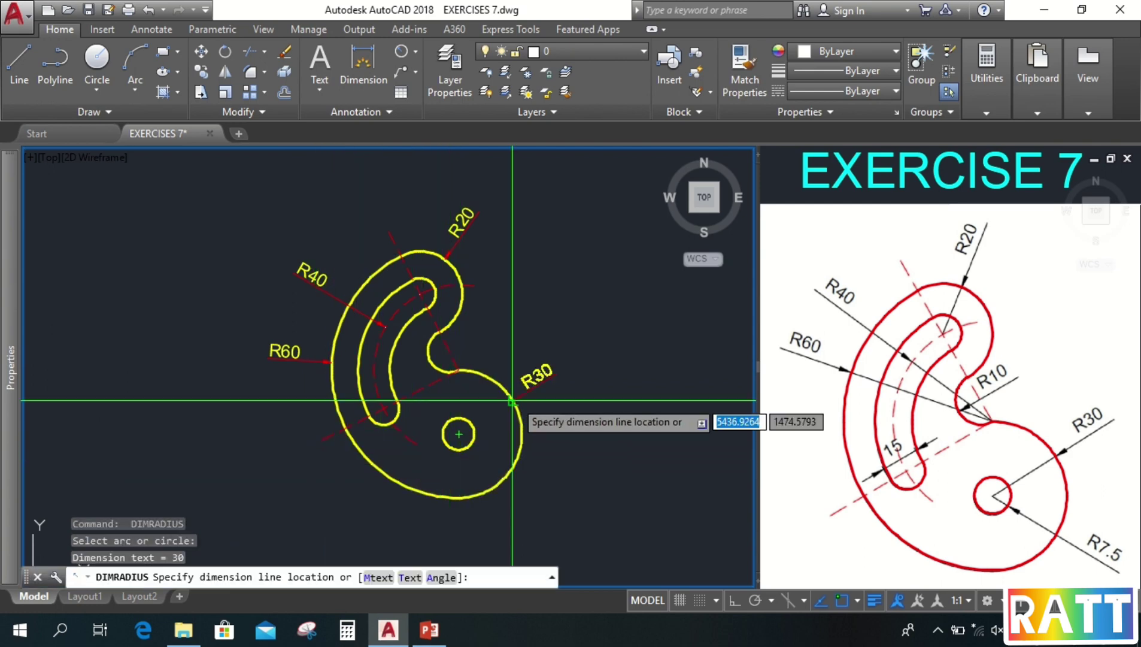
click(548, 375)
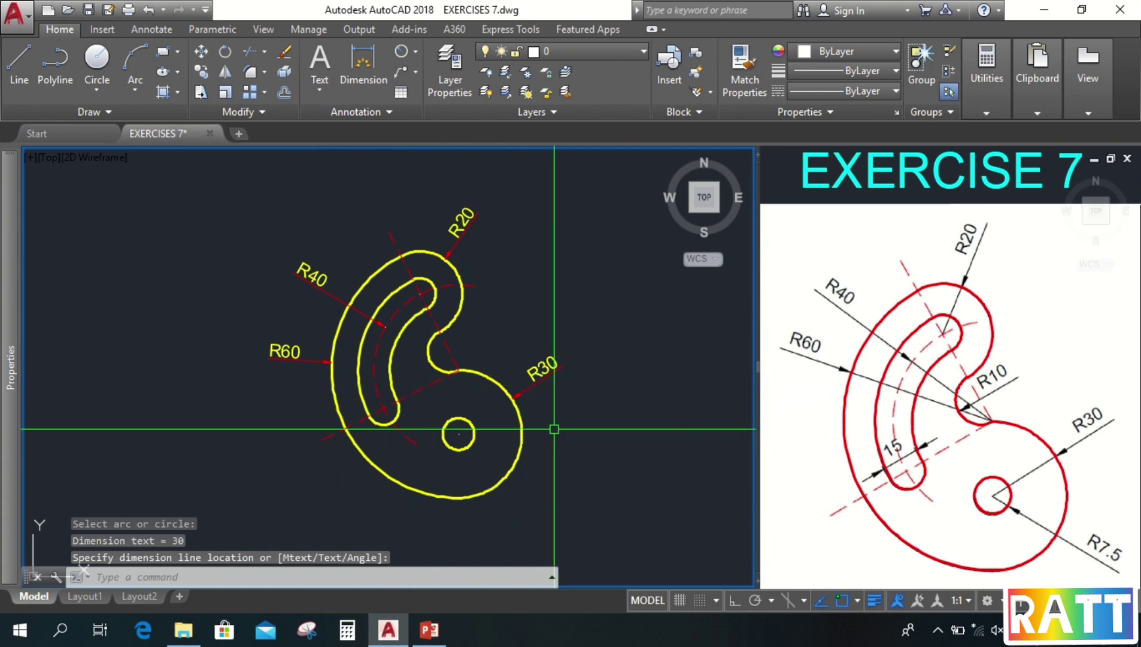
key(Return)
click(471, 447)
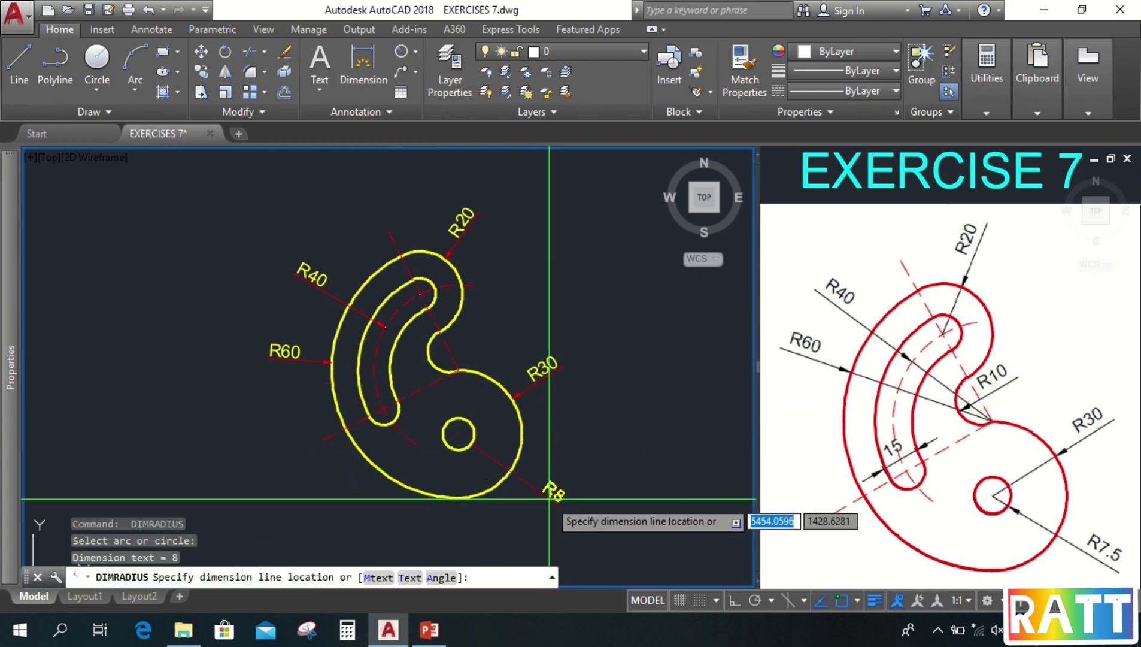
click(543, 492)
- Set the primary units precision of the hole's radius dimension to 0.0
click(531, 489)
mouse_move(10, 367)
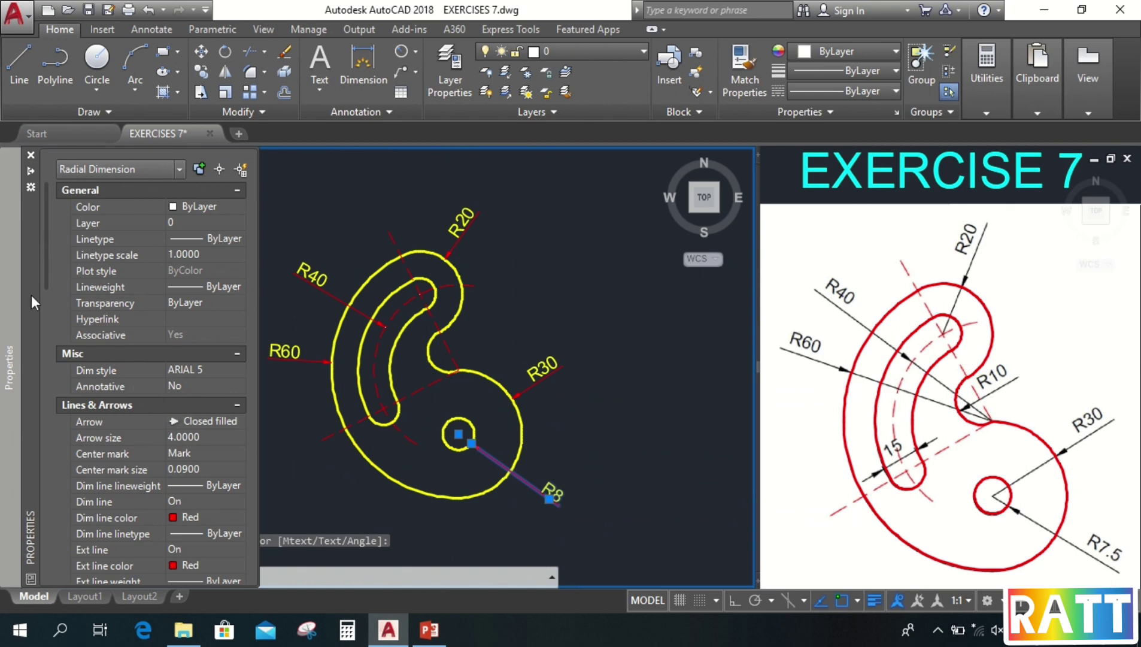
drag(44, 278, 56, 432)
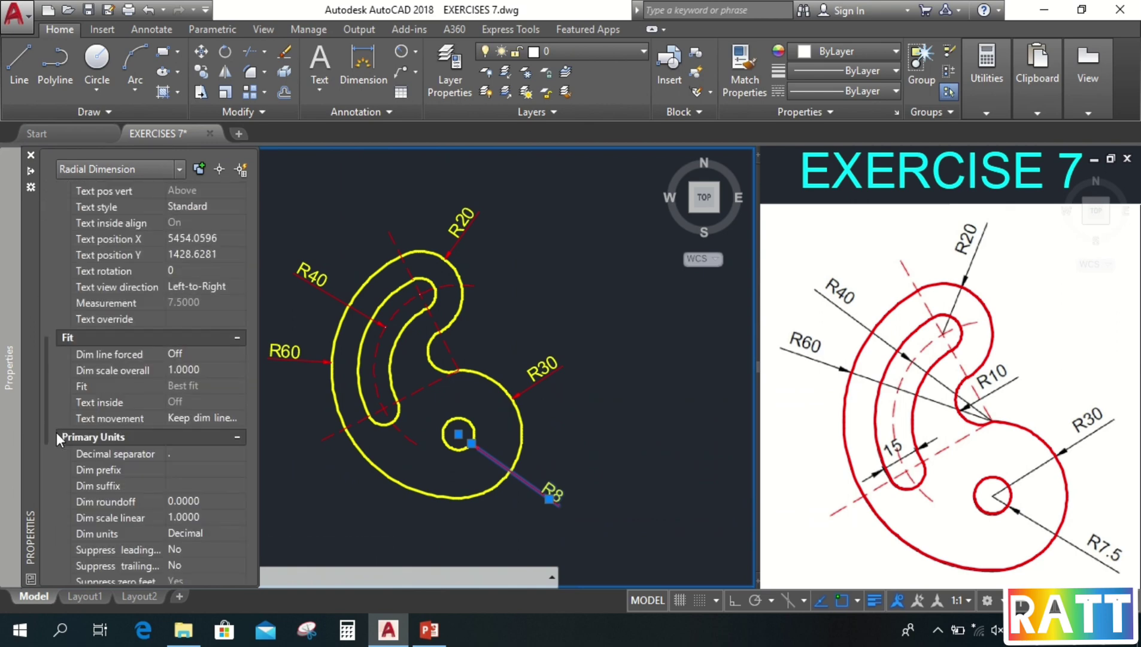
drag(56, 432, 55, 460)
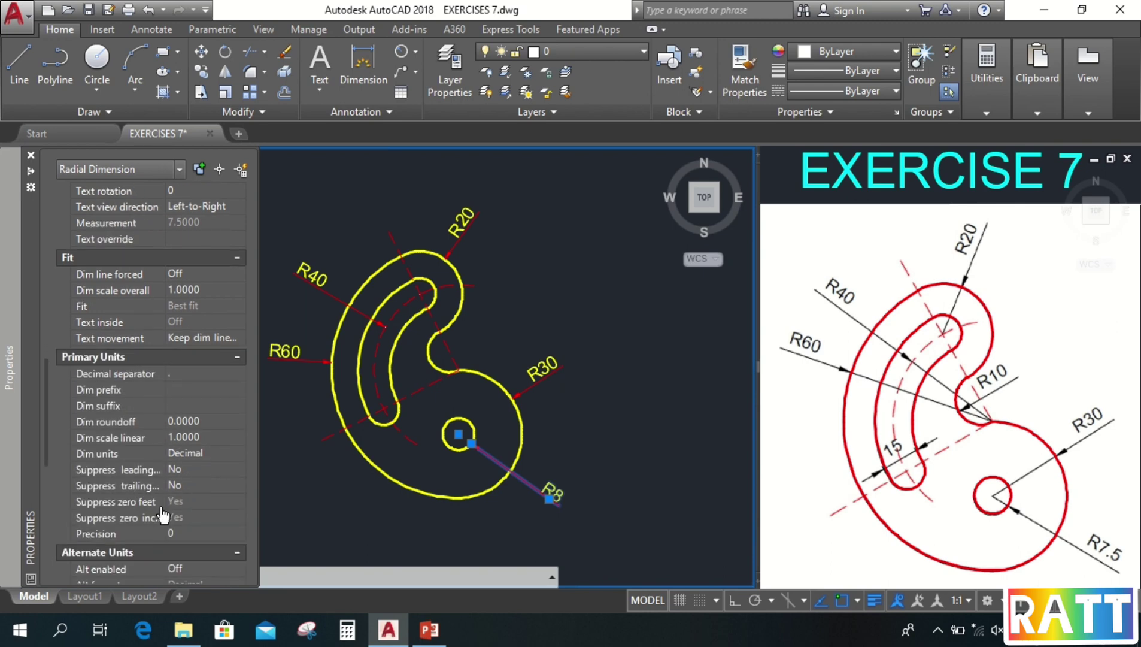
click(177, 531)
click(179, 532)
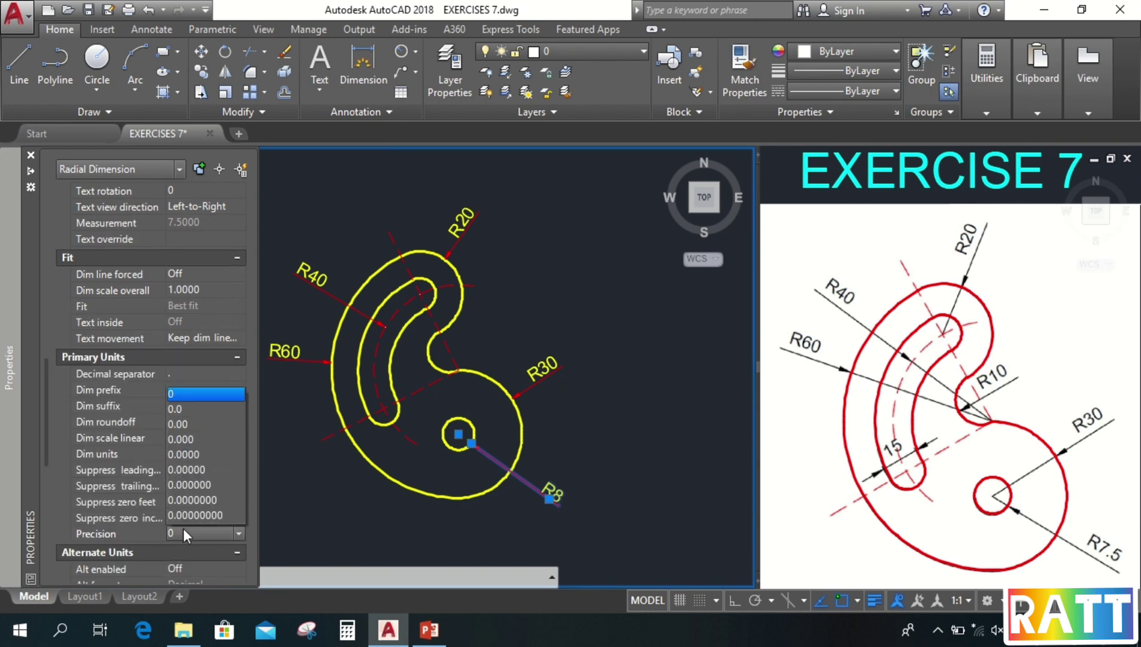
click(186, 409)
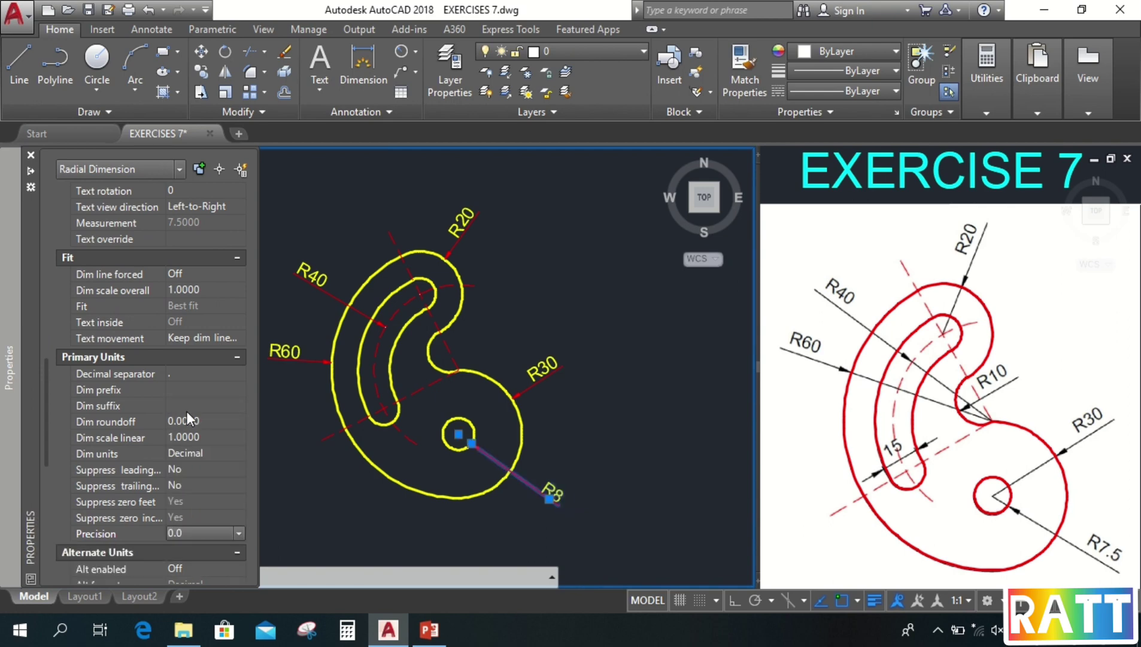
click(348, 209)
click(325, 182)
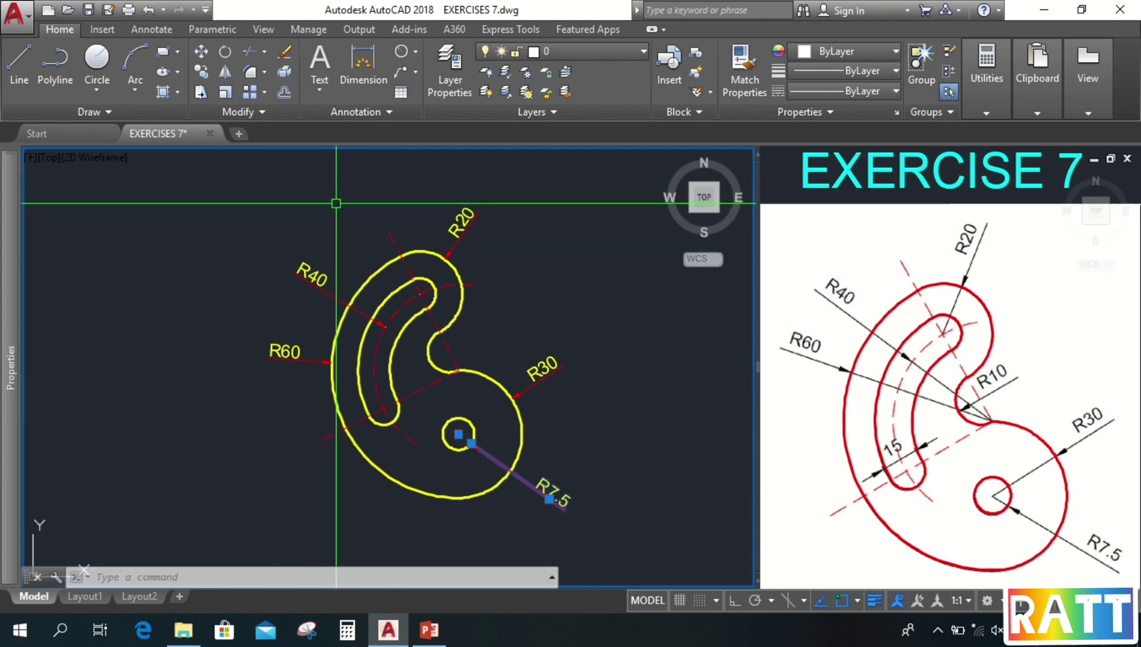
key(Escape)
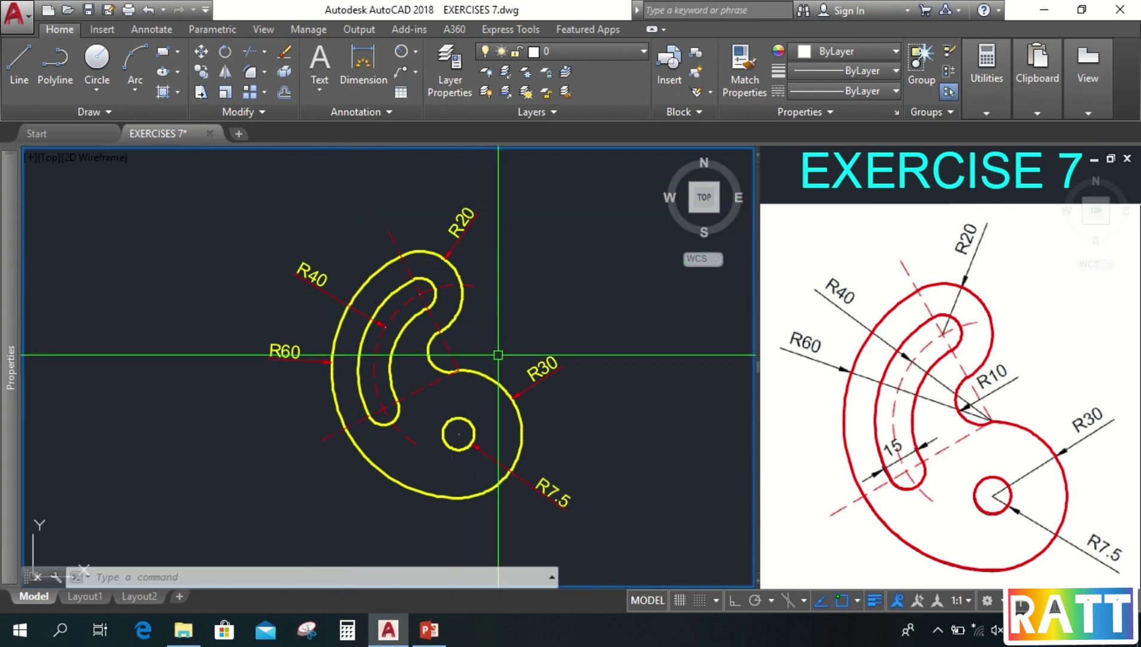
- Turn Dim line forced on for all five radius dimensions: R40, R60, R20, R30 and R7.5
click(319, 272)
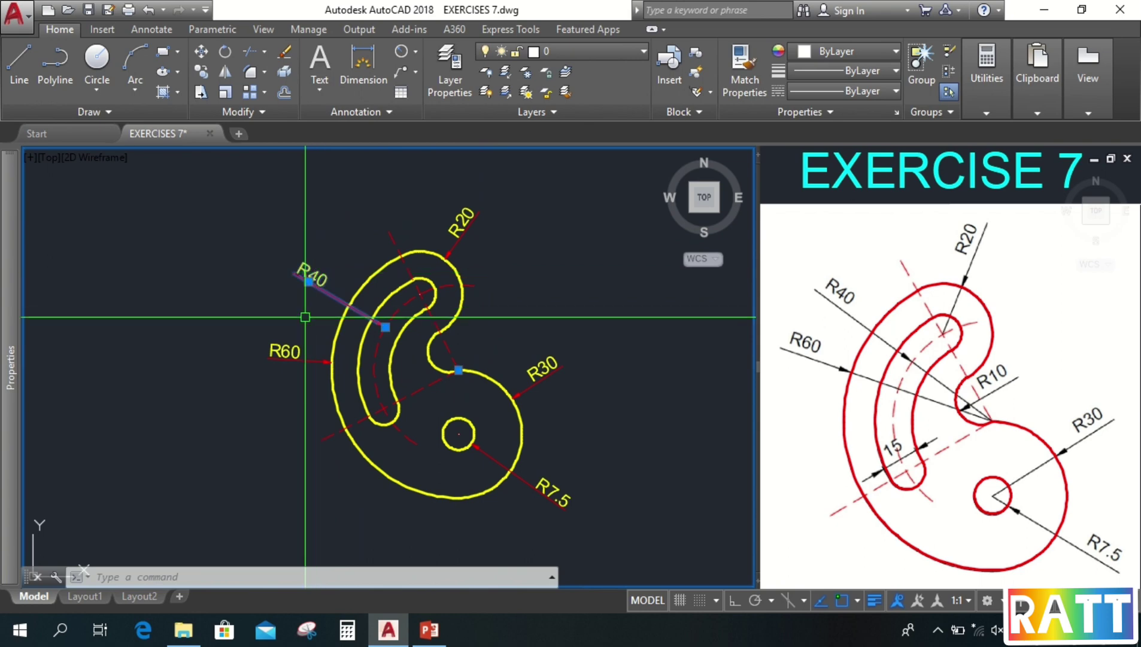
click(300, 359)
click(459, 239)
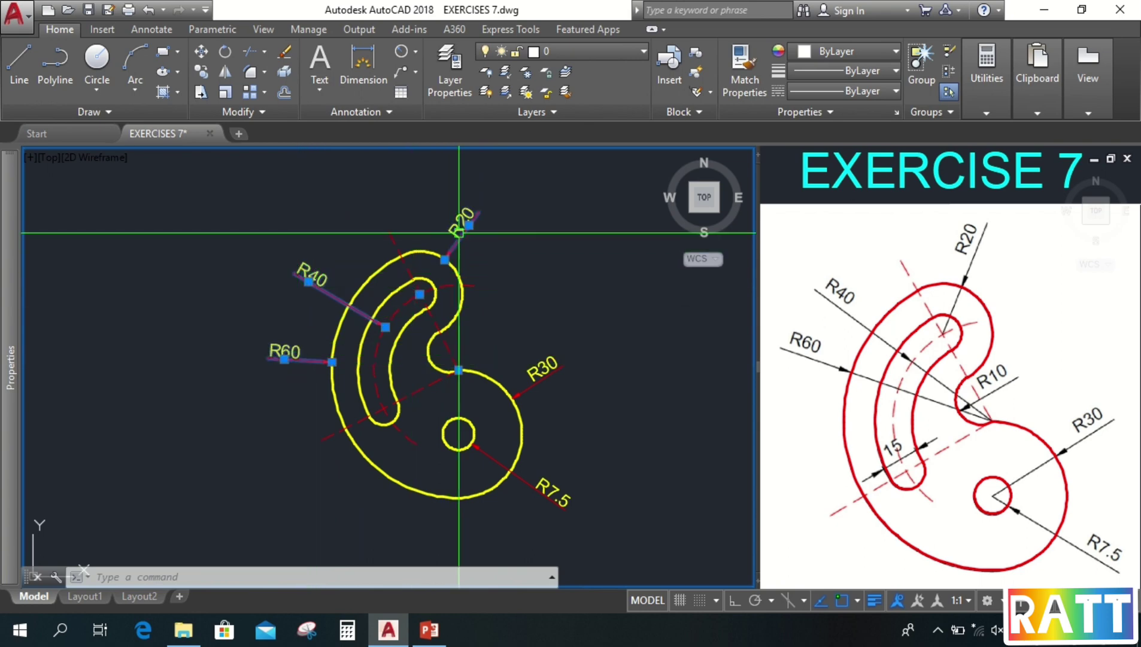
click(548, 368)
click(549, 498)
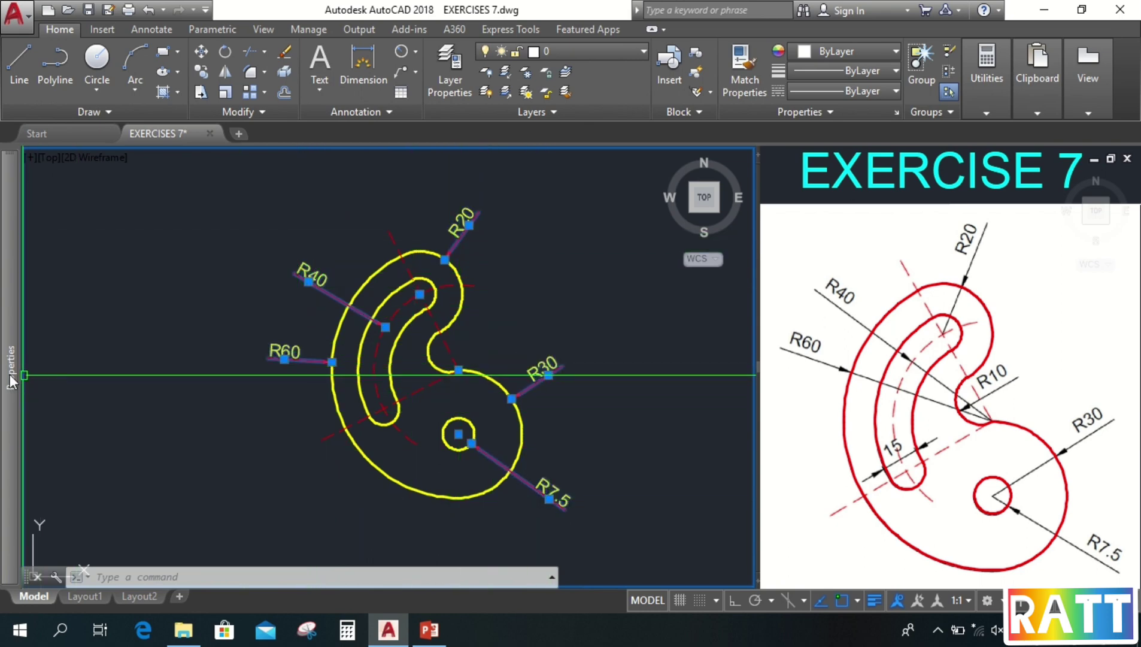
mouse_move(11, 377)
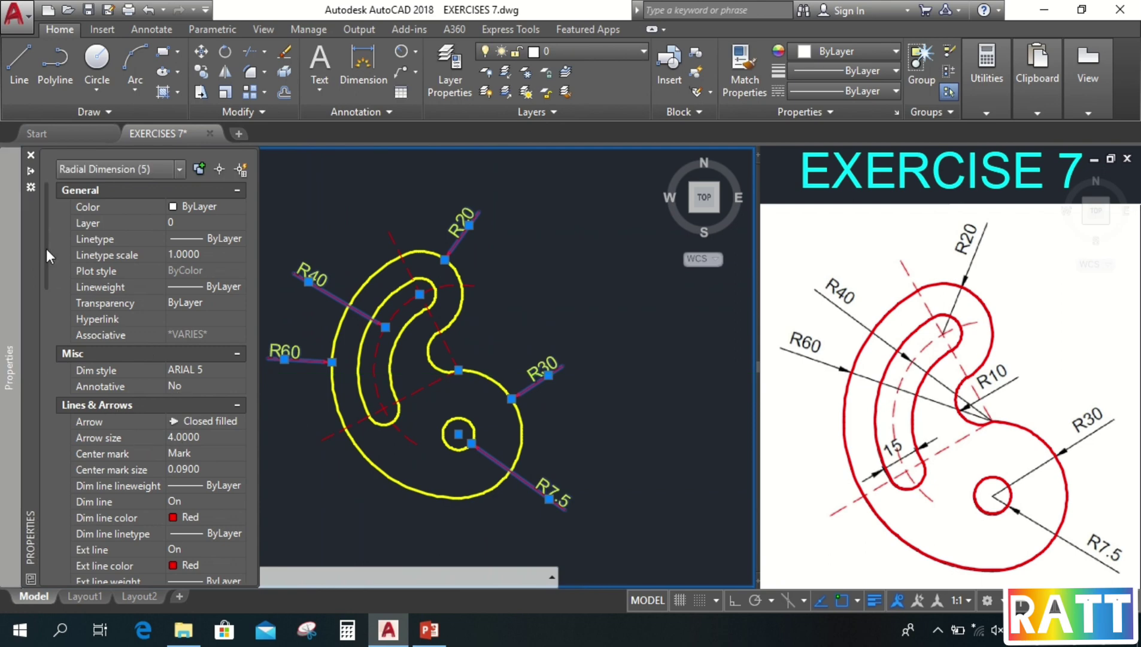
drag(46, 249, 46, 379)
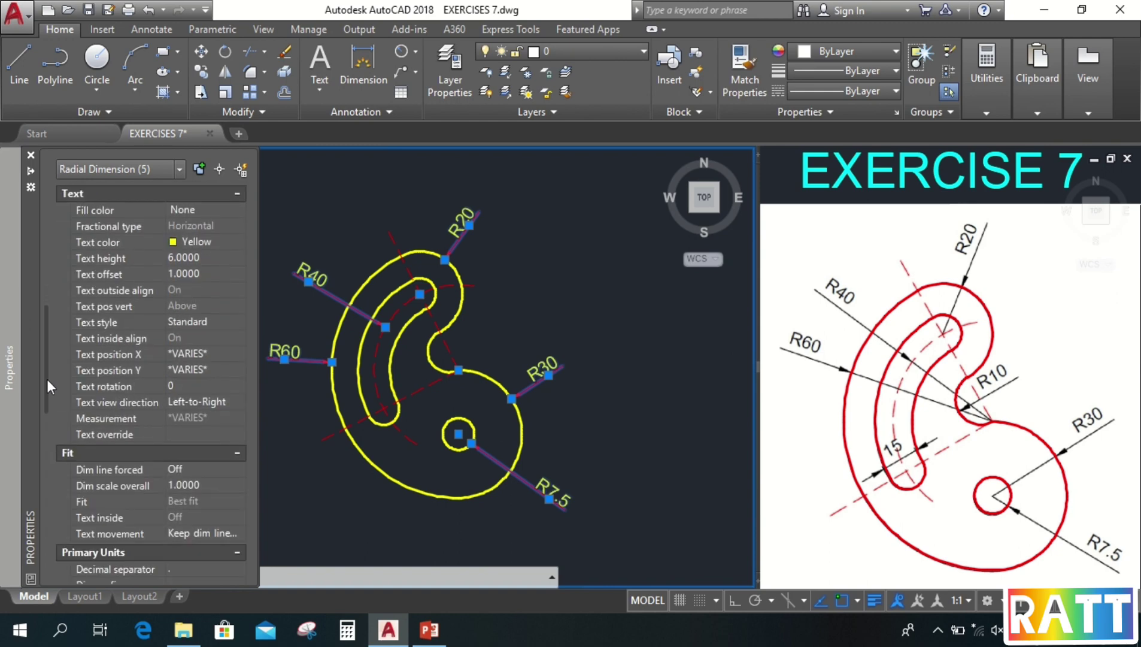
click(194, 466)
click(194, 470)
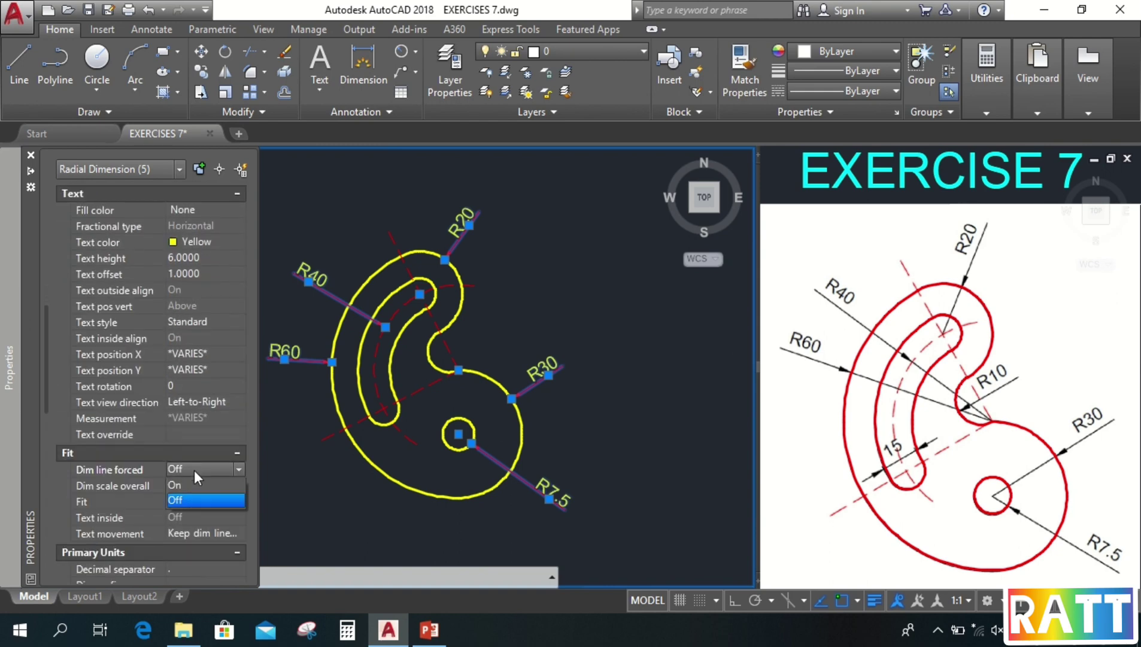
click(194, 484)
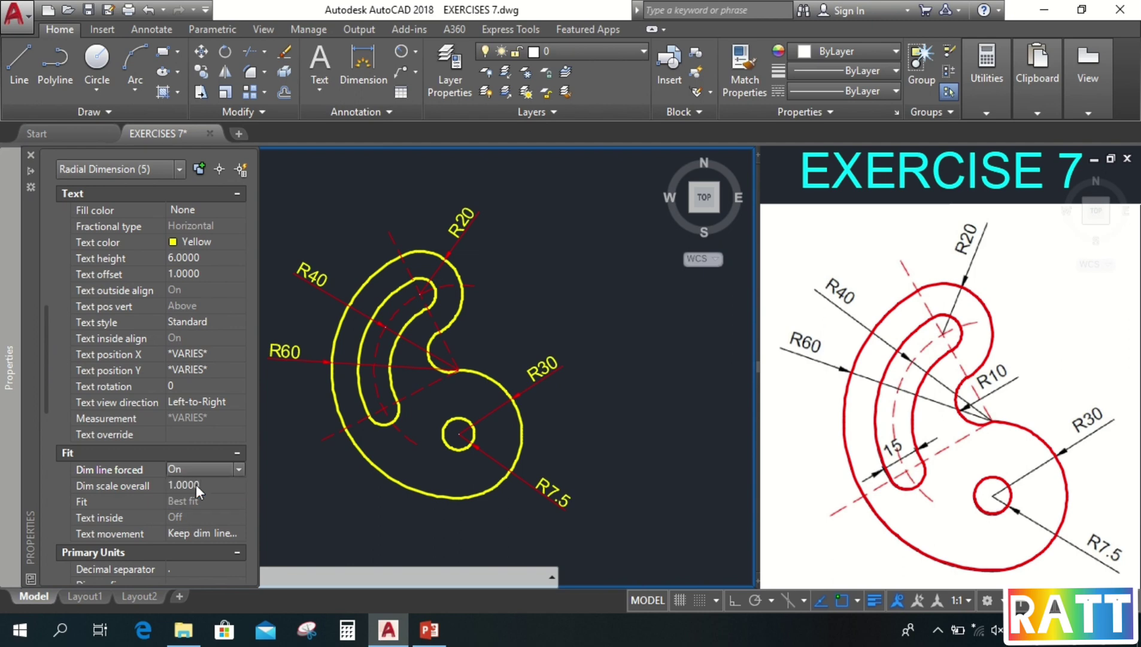
click(326, 188)
click(310, 179)
middle_drag(332, 209, 326, 236)
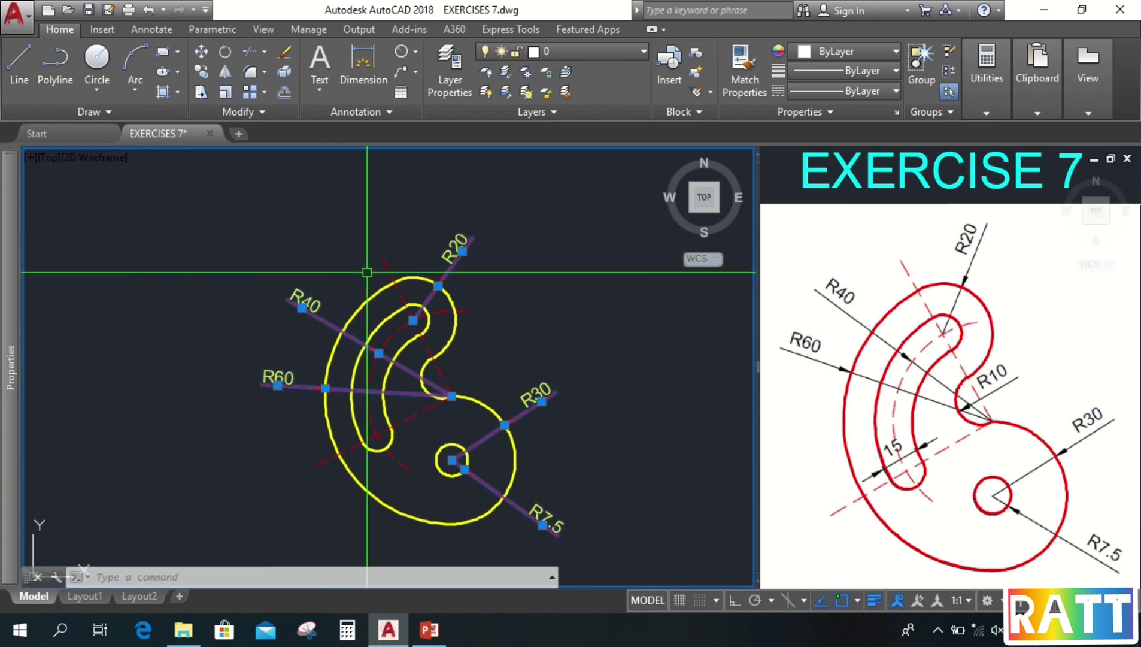
scroll(485, 355, up, 2)
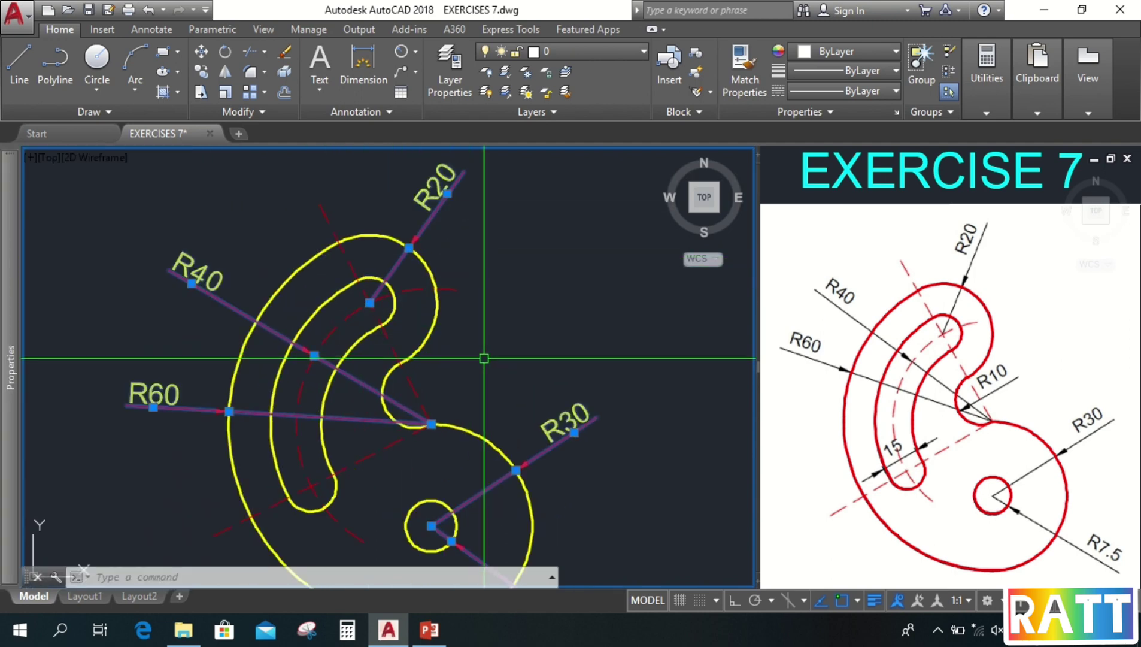
scroll(484, 358, down, 2)
key(Escape)
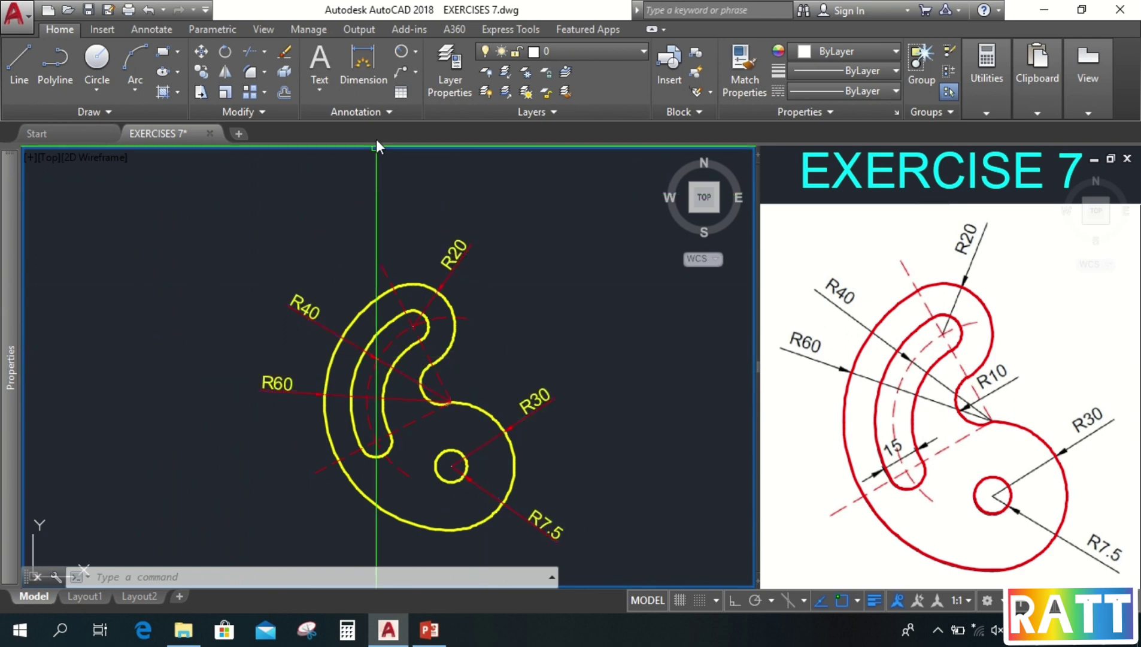
- Add an aligned dimension across the slot's width at its lower end, placing the dimension line just above the rounded end
click(417, 52)
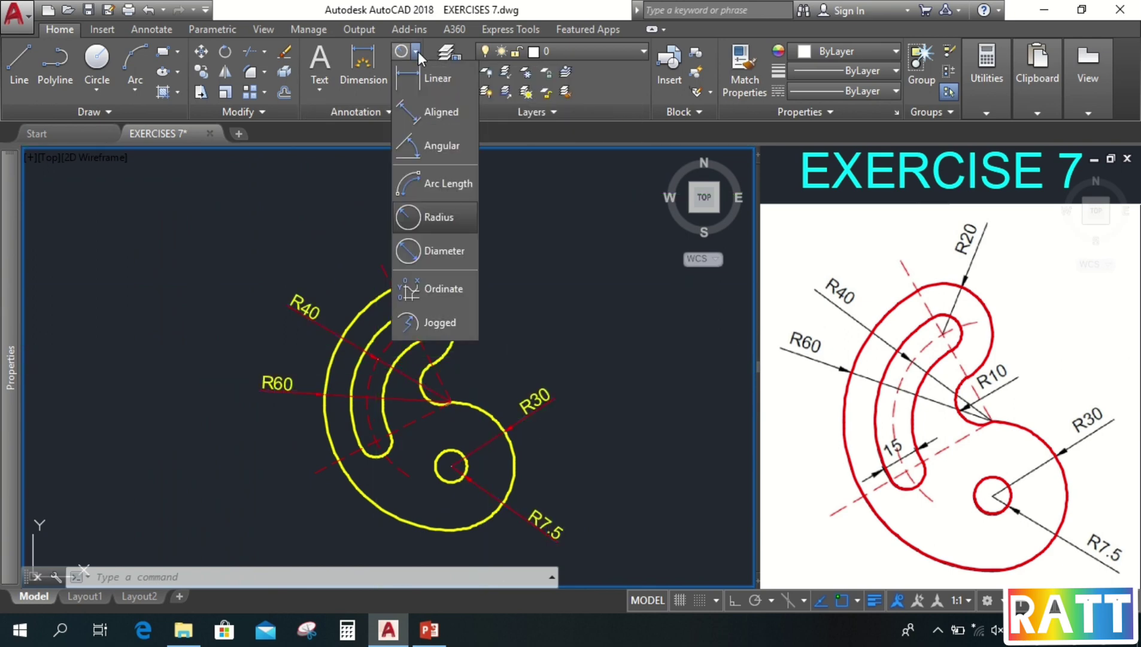
click(433, 112)
scroll(401, 443, up, 3)
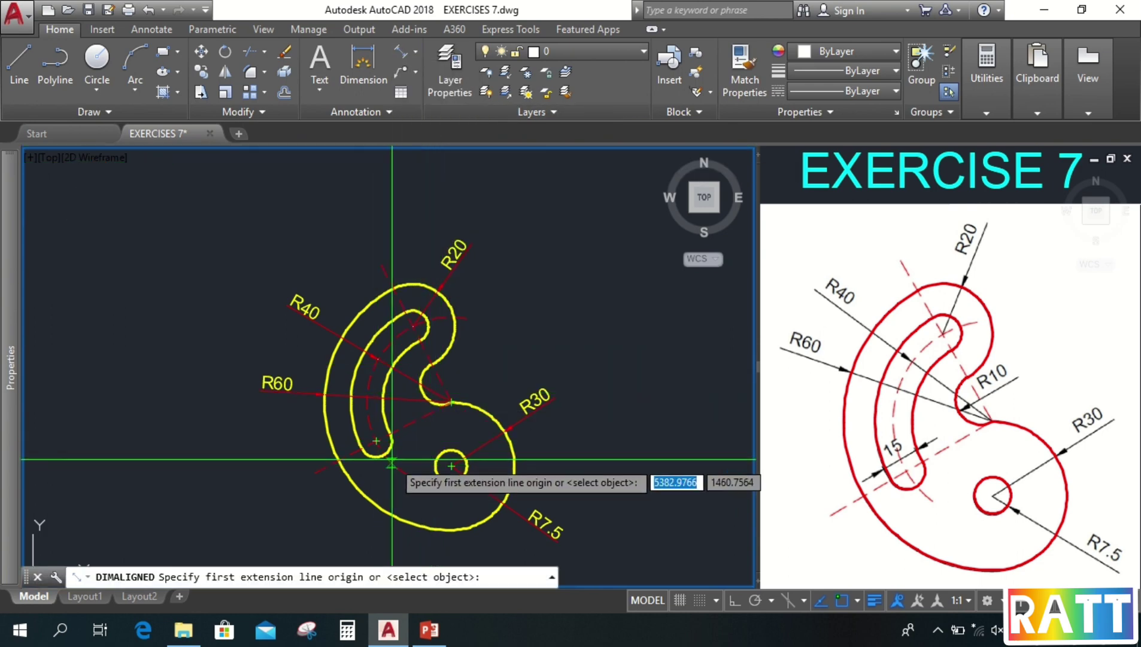
click(391, 422)
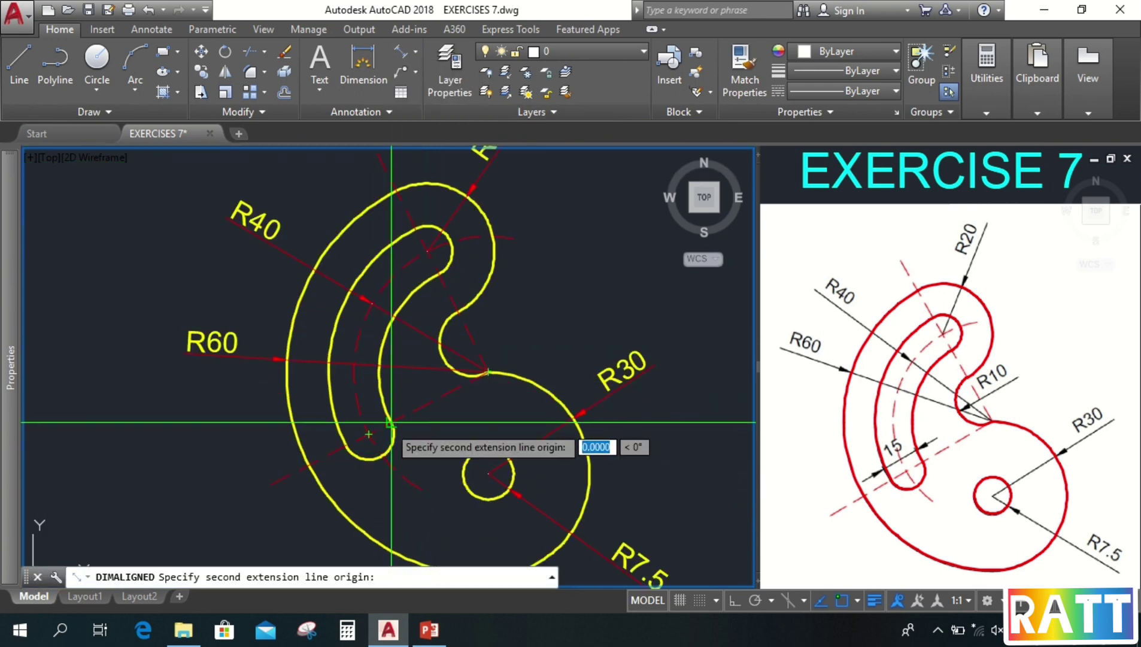
click(346, 446)
scroll(346, 445, up, 2)
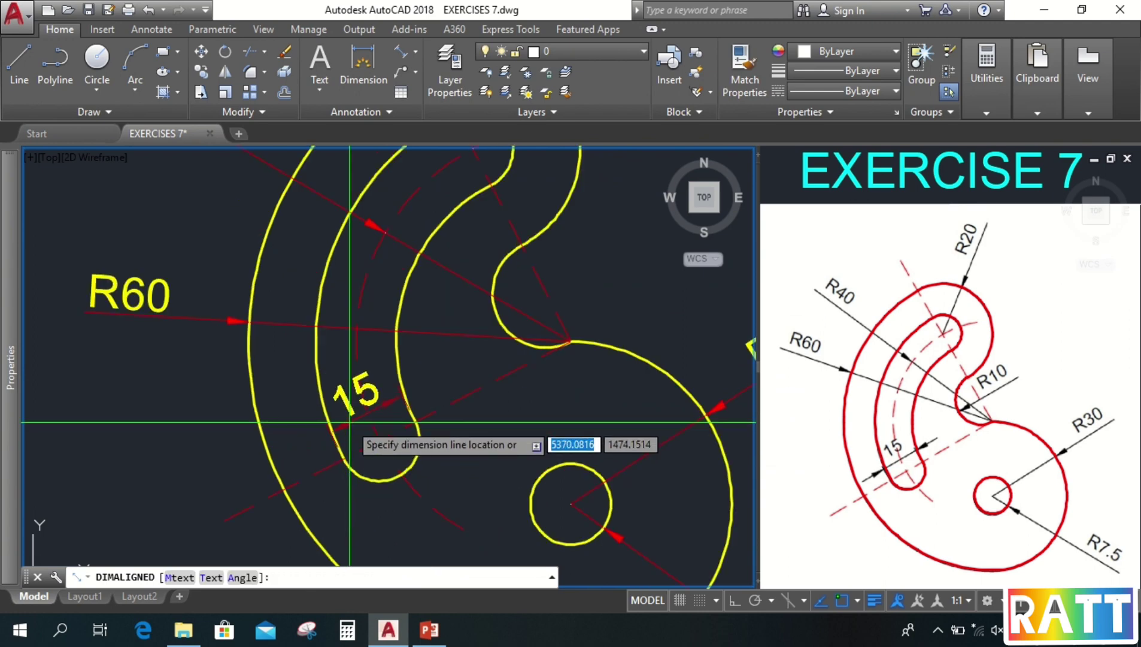
click(350, 423)
scroll(341, 425, down, 4)
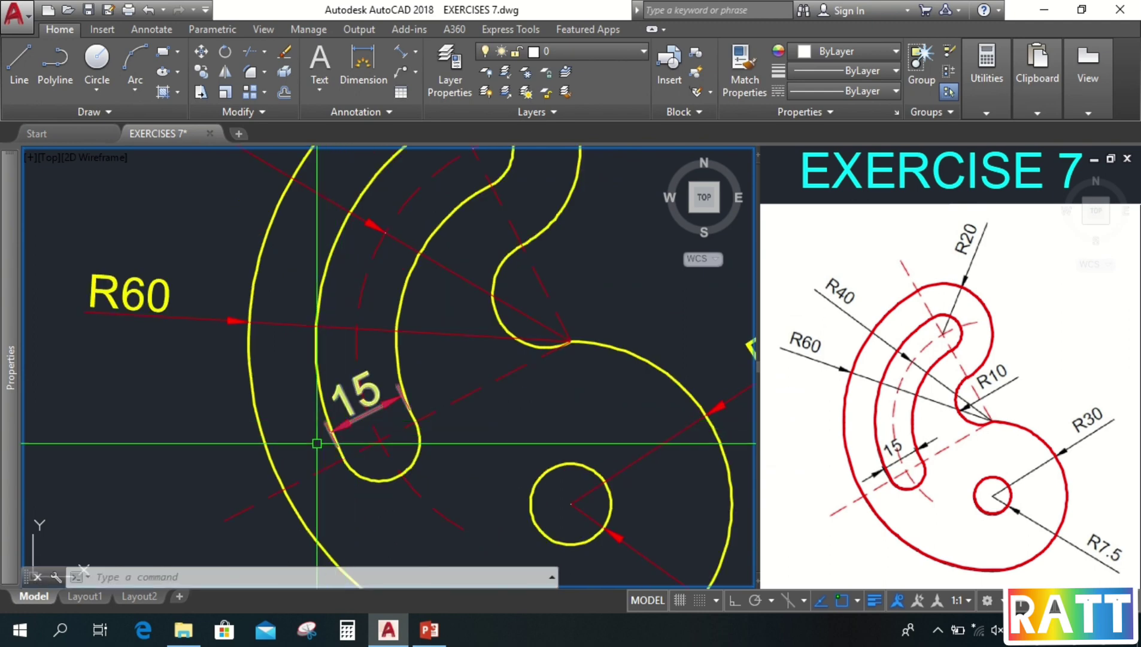
scroll(332, 425, up, 2)
scroll(354, 423, down, 2)
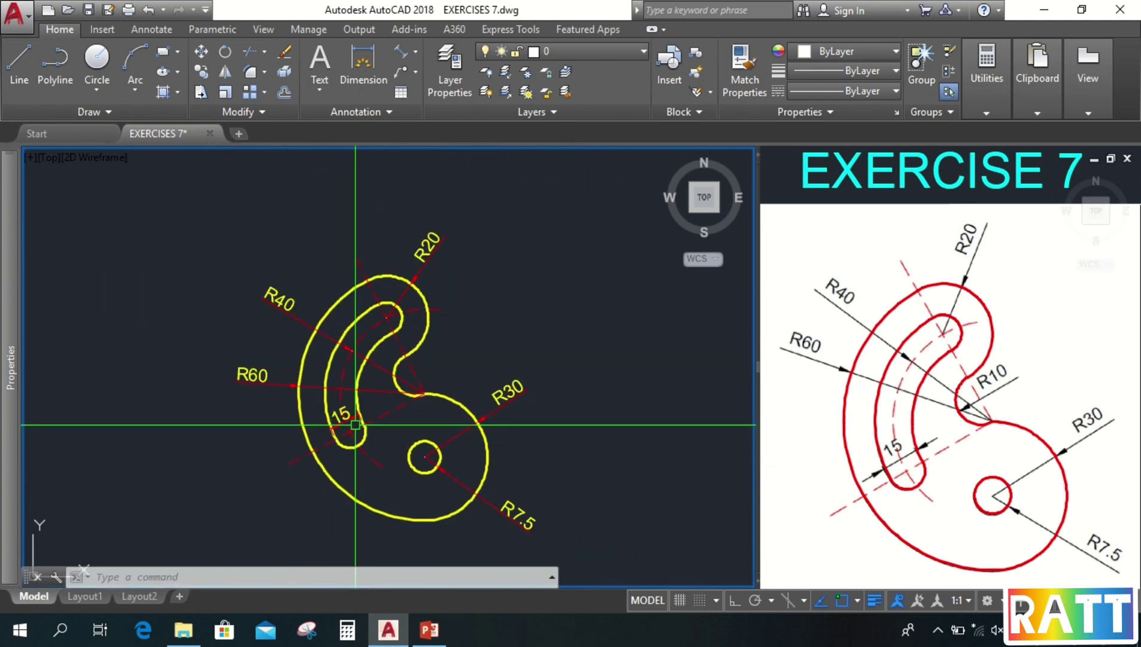
scroll(369, 430, up, 2)
scroll(371, 429, down, 2)
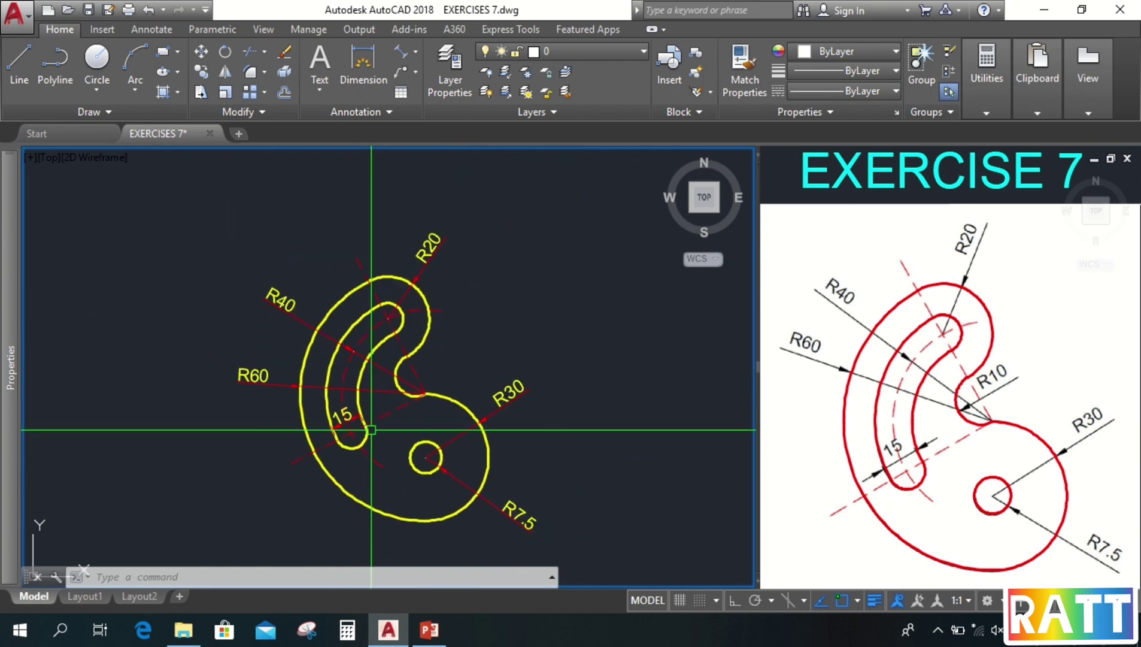
- Zoom to a window enclosing the whole dimensioned plate
key(Return)
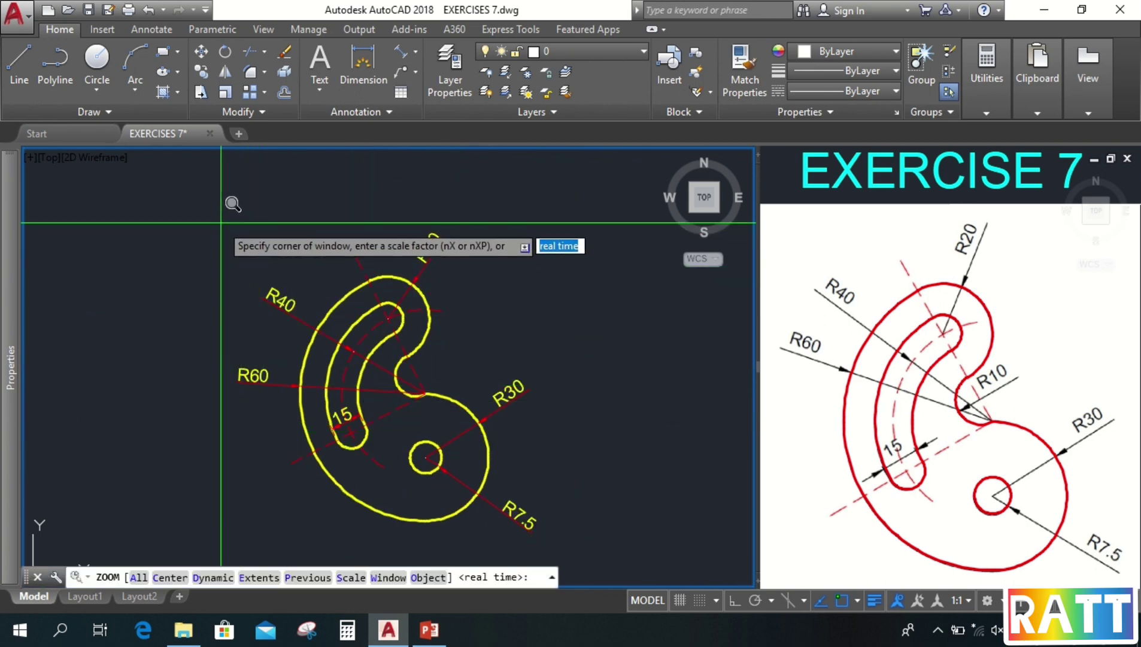
click(218, 220)
click(557, 535)
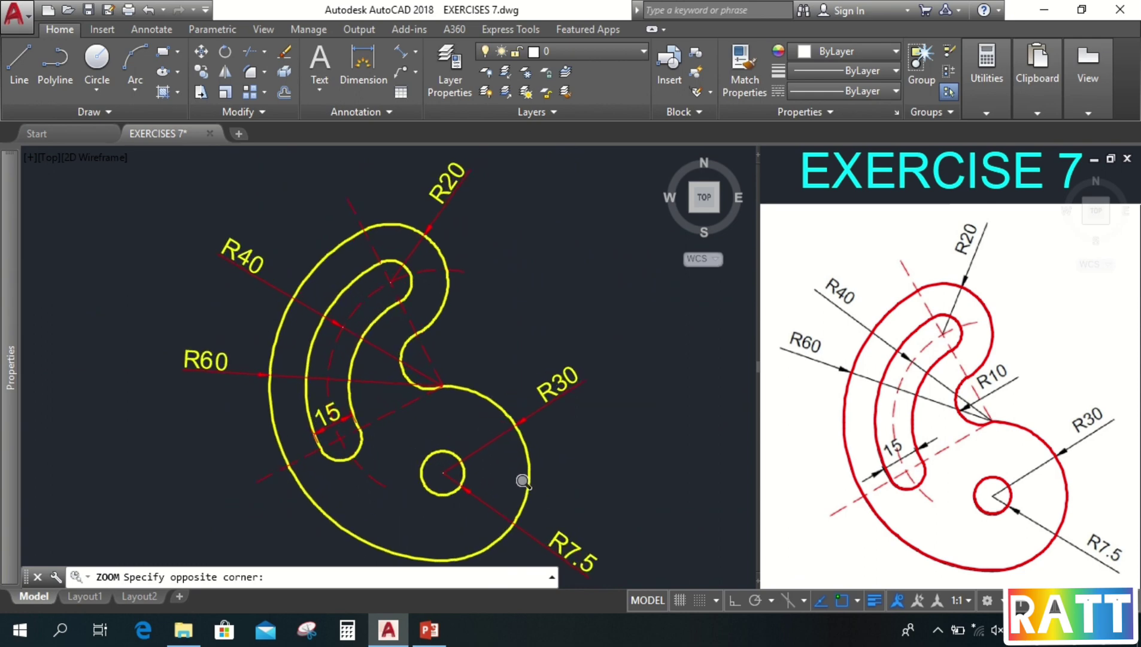
middle_drag(634, 447, 636, 440)
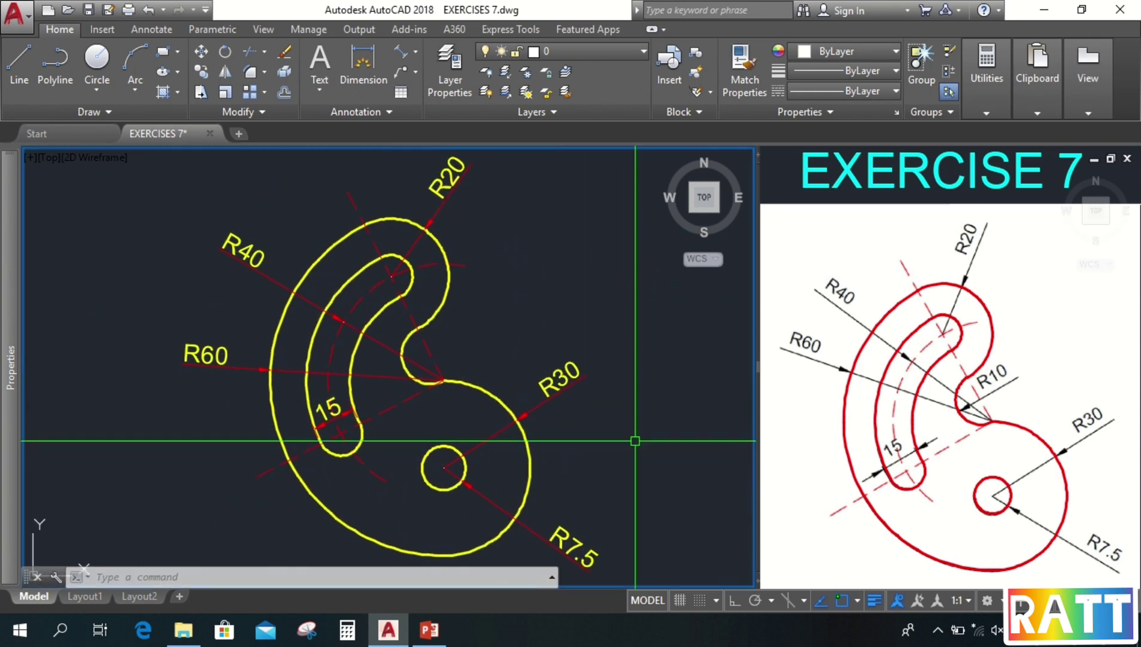